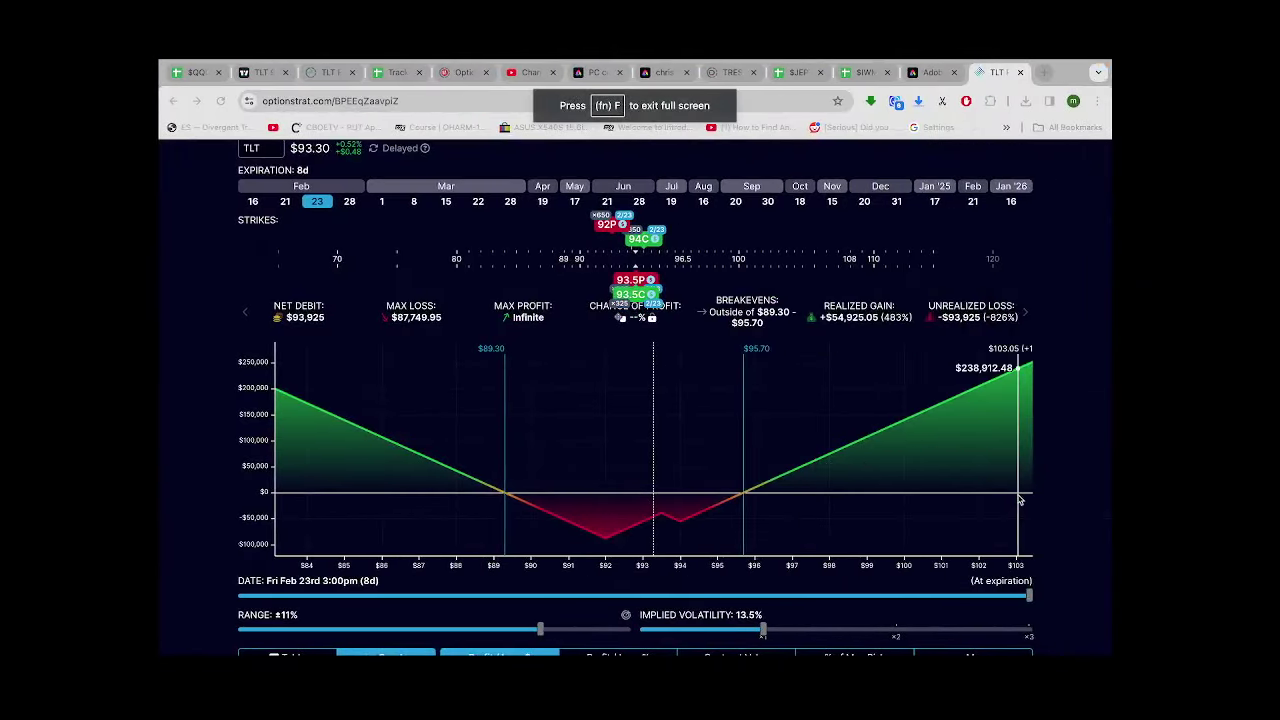
Switch to the $QQQY spreadsheet and review the February 2024 trade rows.
key("ctrl+Left")
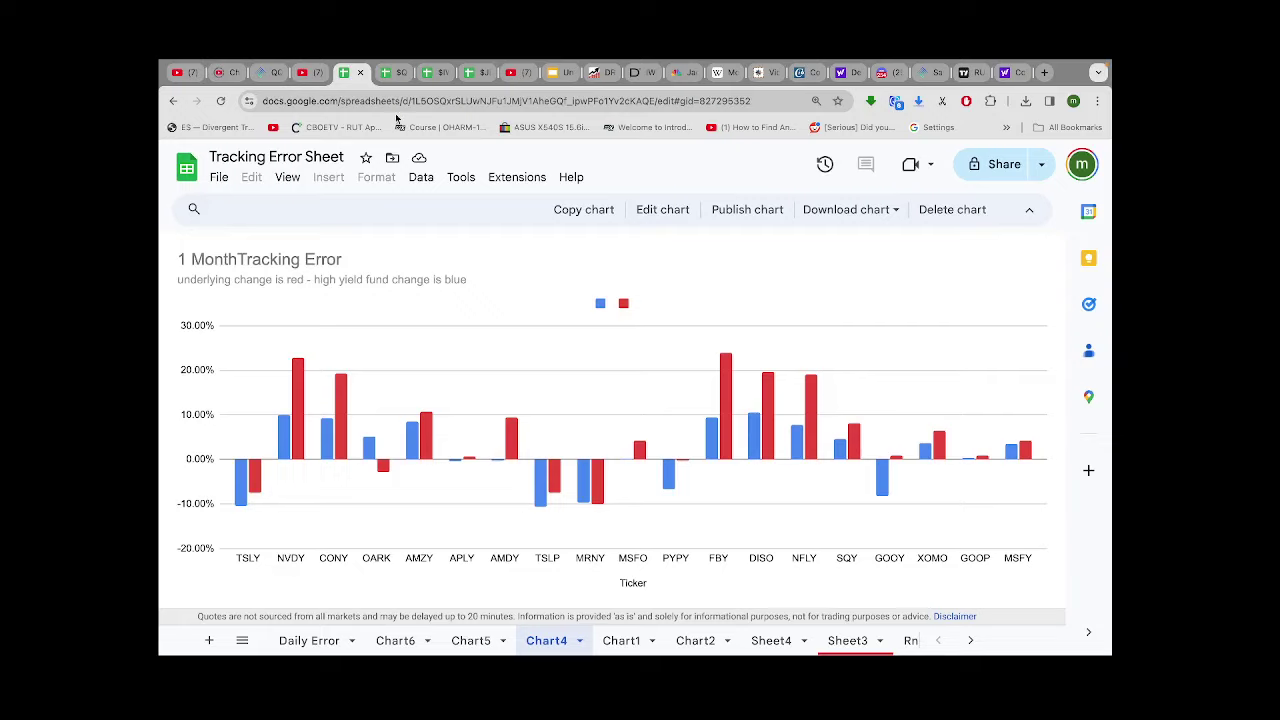
left_click(396, 80)
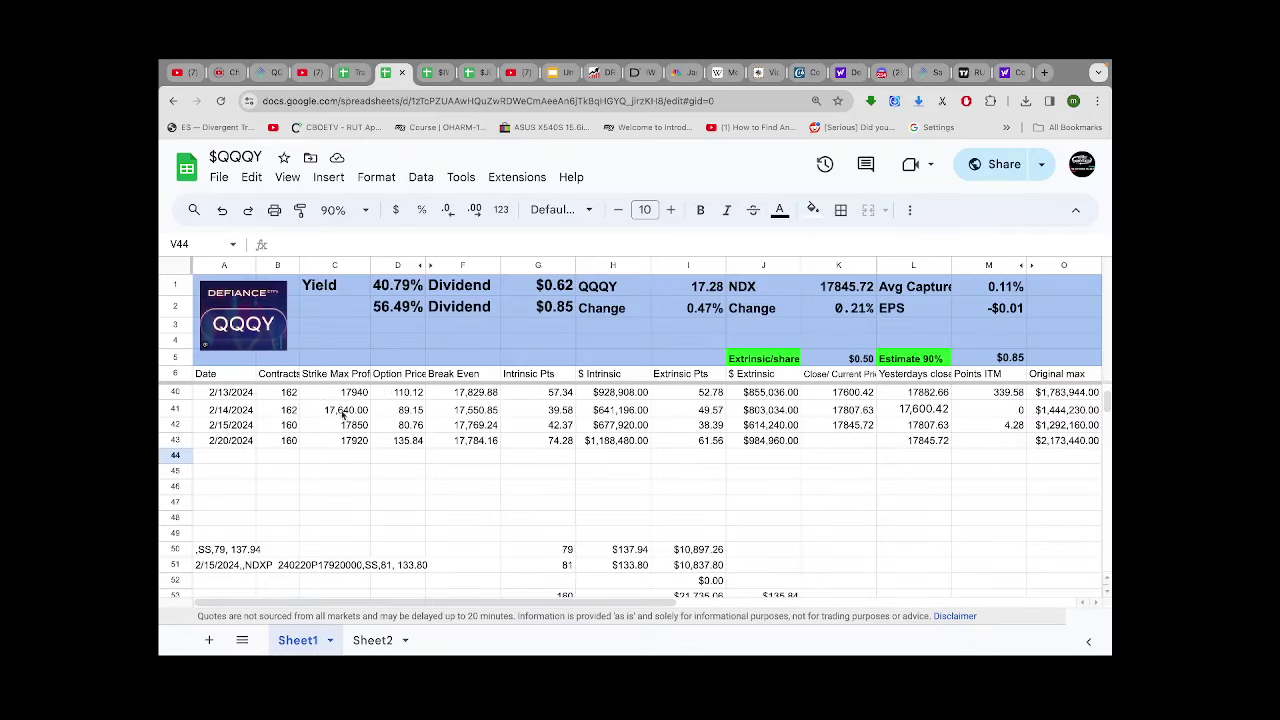
scroll(330, 468, "up", 3)
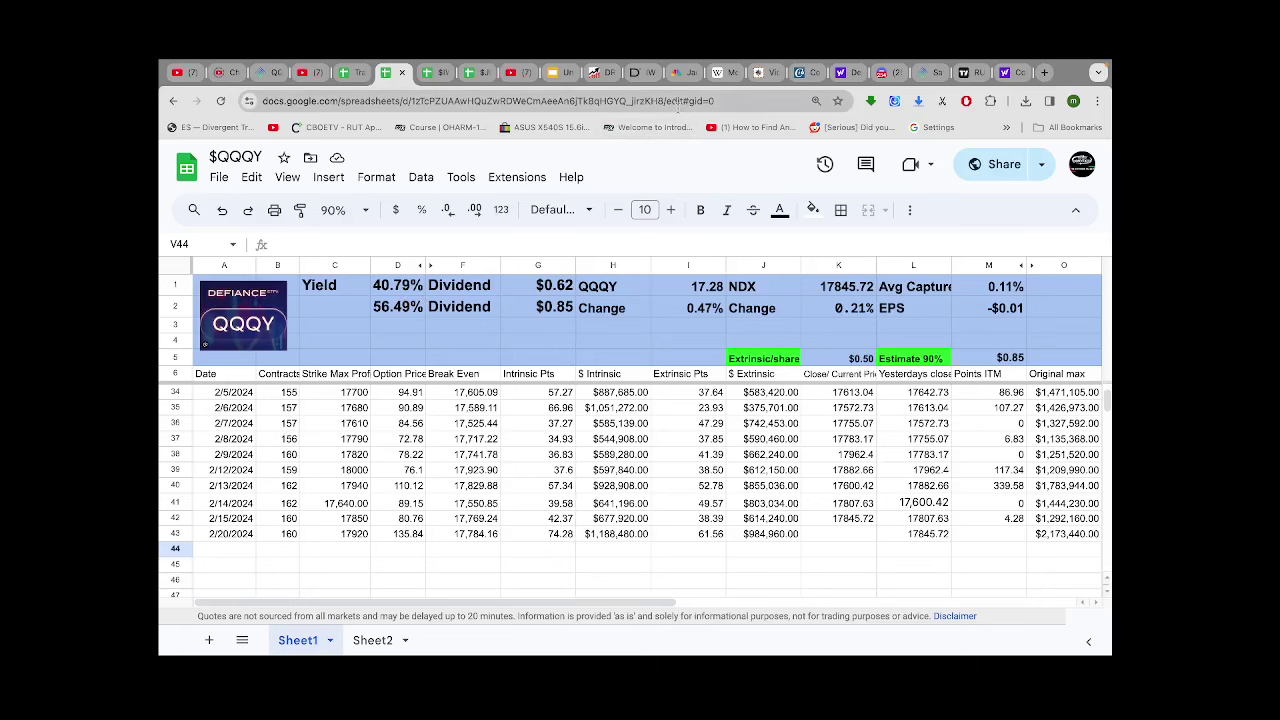
Switch to the TradingView chart and load the RUT symbol.
left_click(963, 72)
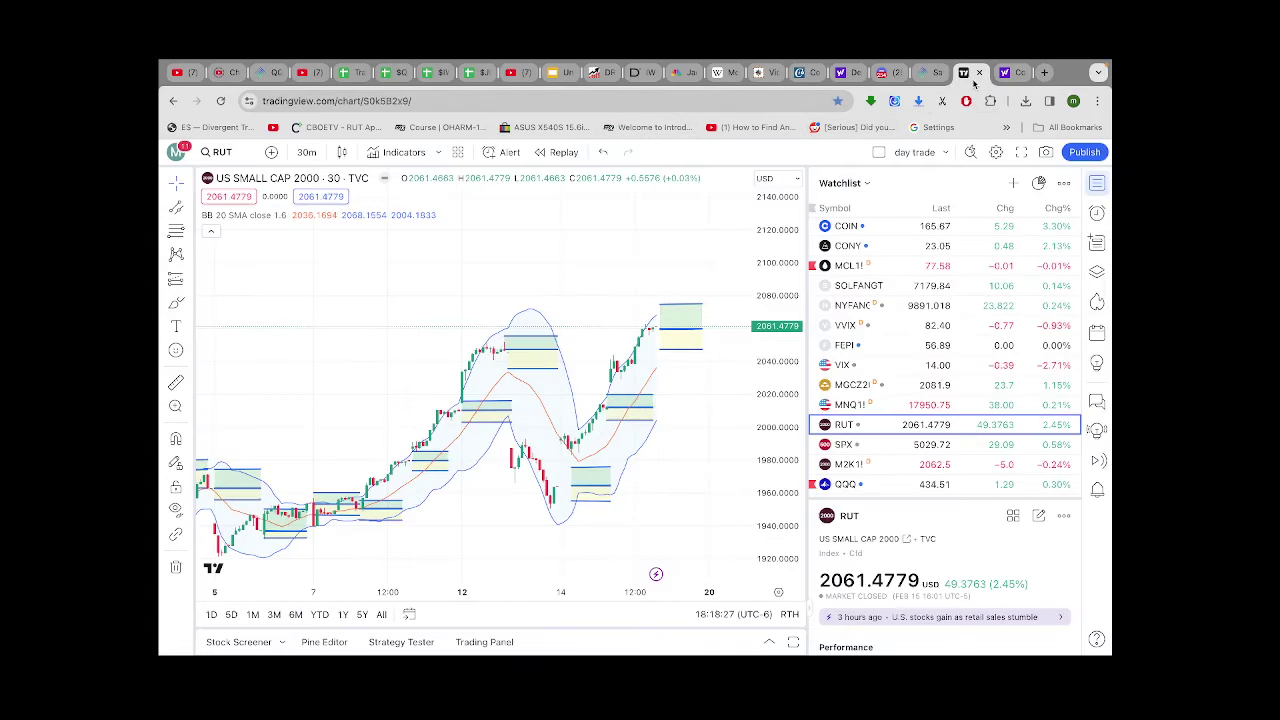
left_click(240, 176)
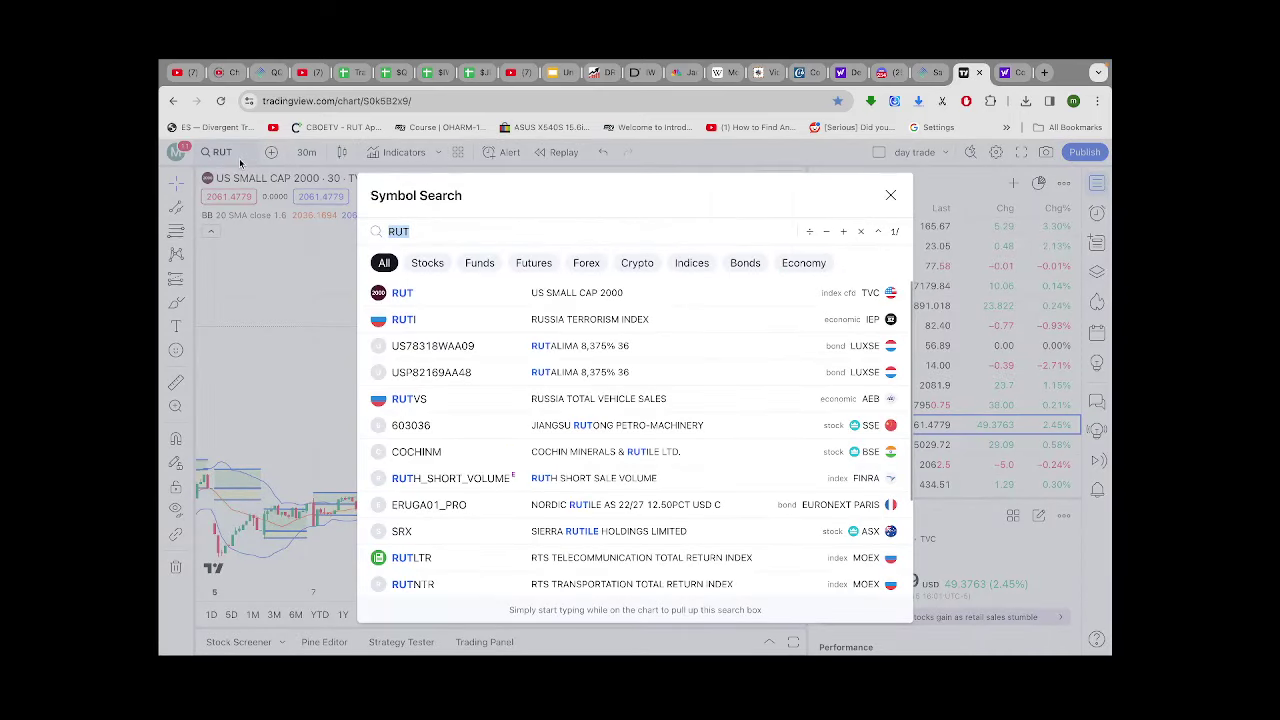
type("RUT")
key("Return")
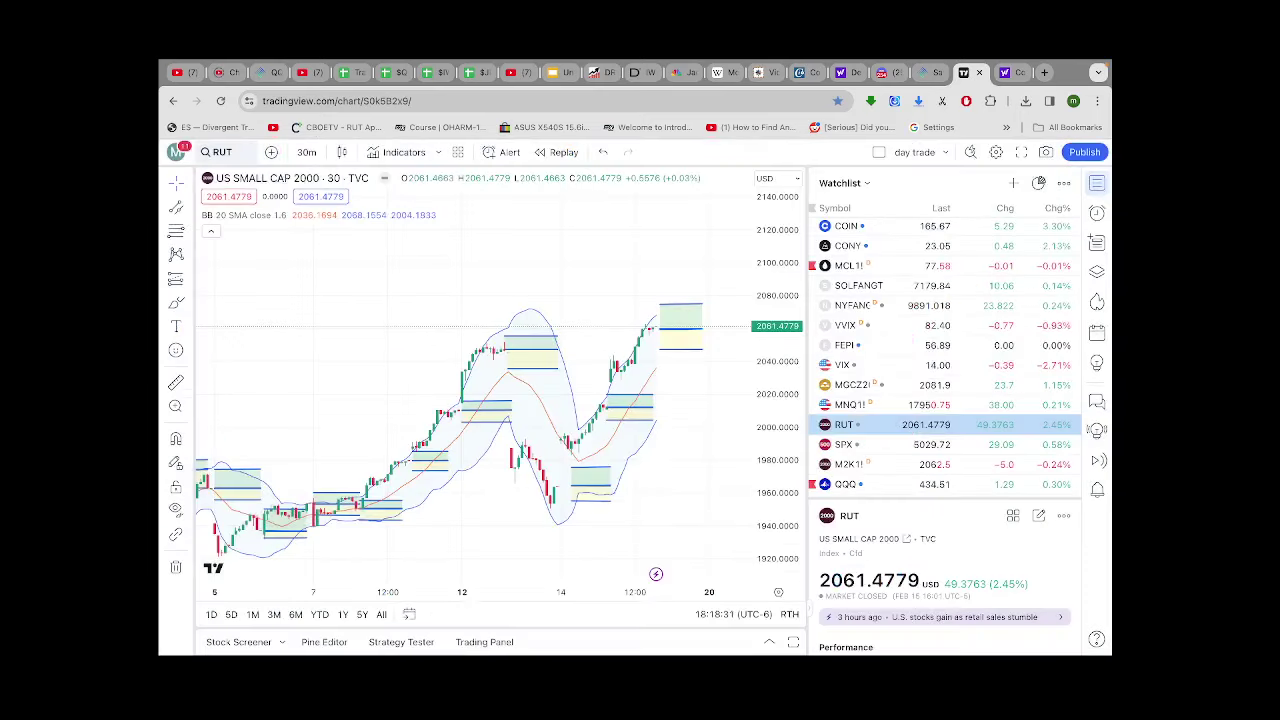
Load the NASDAQ 100 index, NDX, in the chart.
left_click(222, 152)
type("NDC")
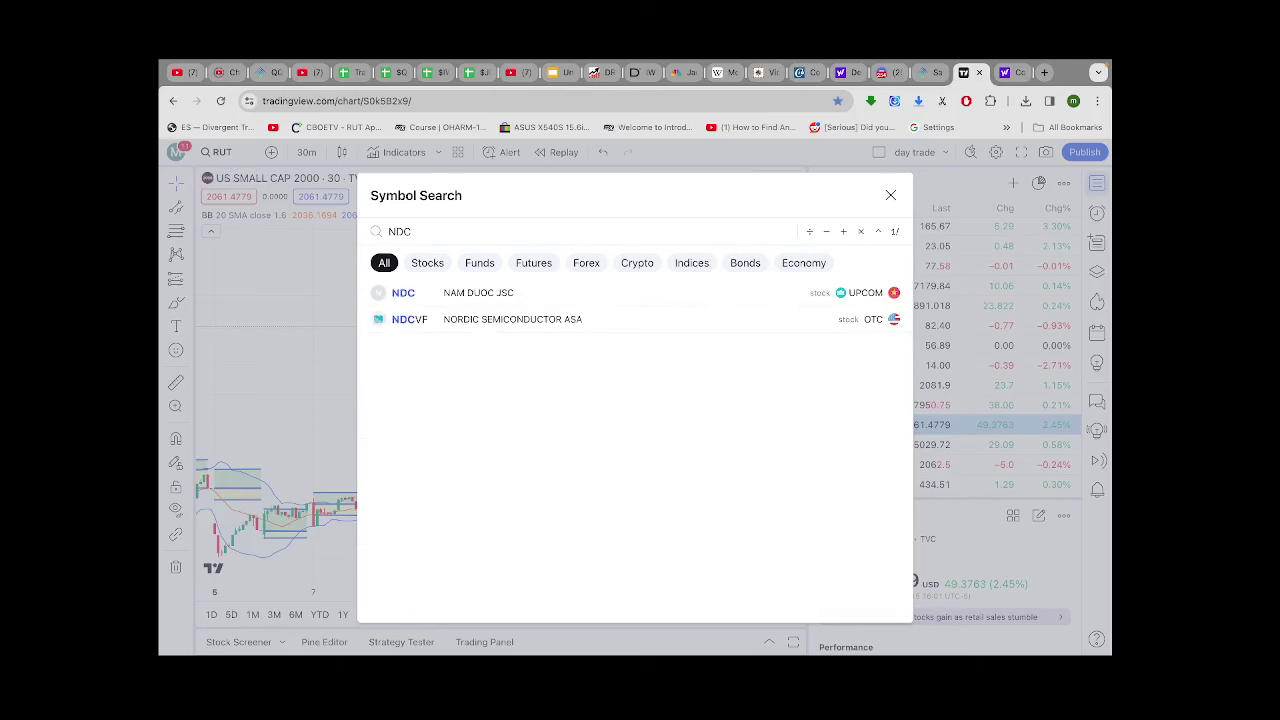
key("BackSpace")
type("X")
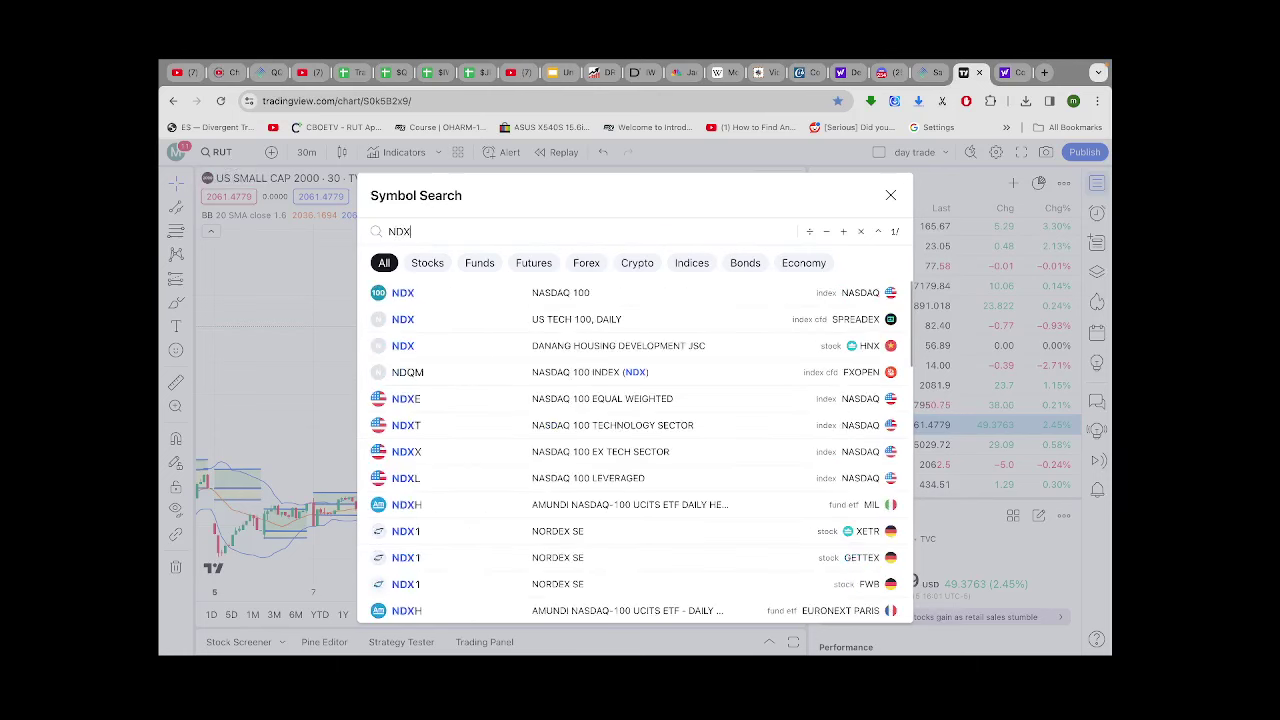
key("Return")
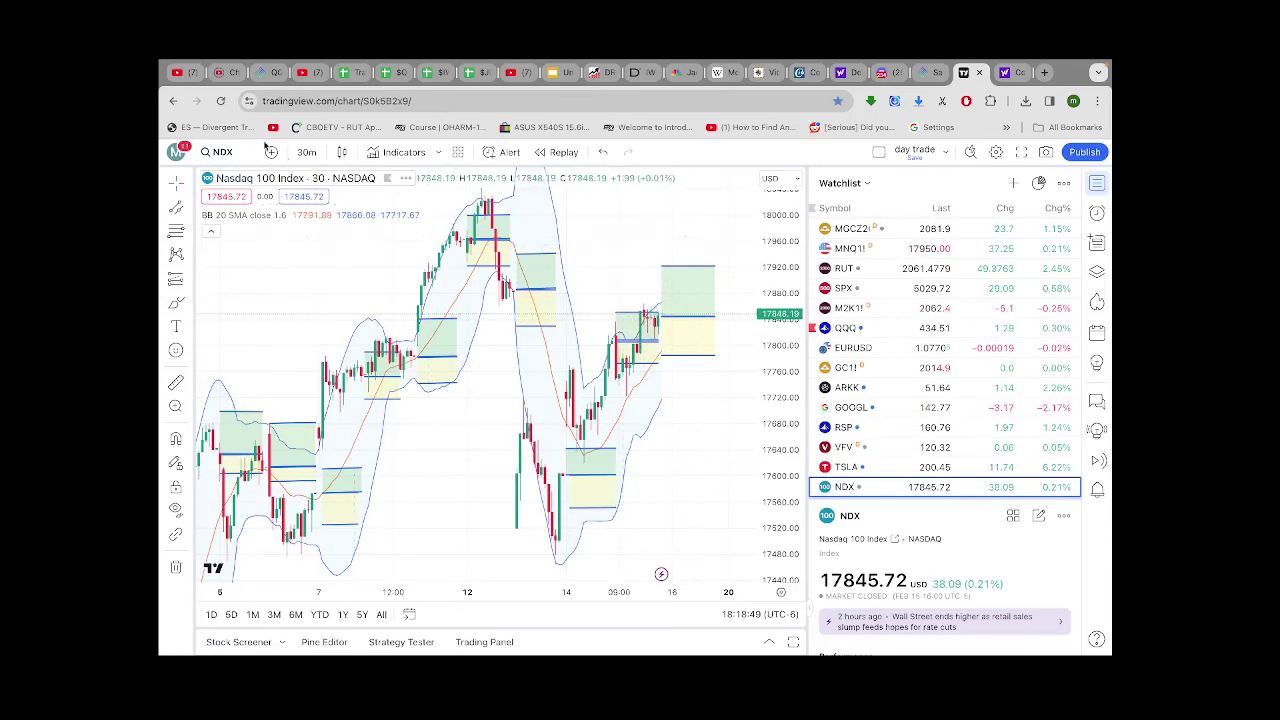
Change the chart symbol to SPX to view the S&P 500 index.
left_click(223, 152)
type("SPX")
key("Return")
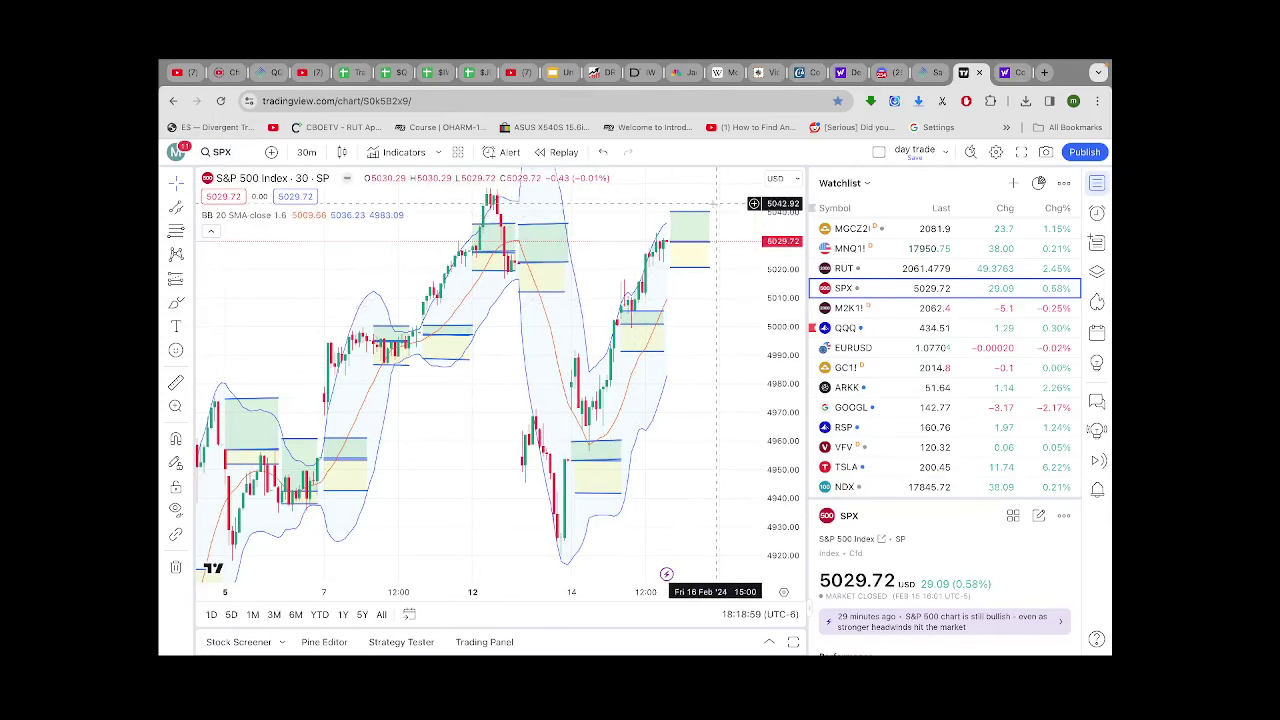
Return to the $QQQY spreadsheet and examine the 2/20/2024 row from its contracts through realized profit, fund size and shares.
left_click(386, 80)
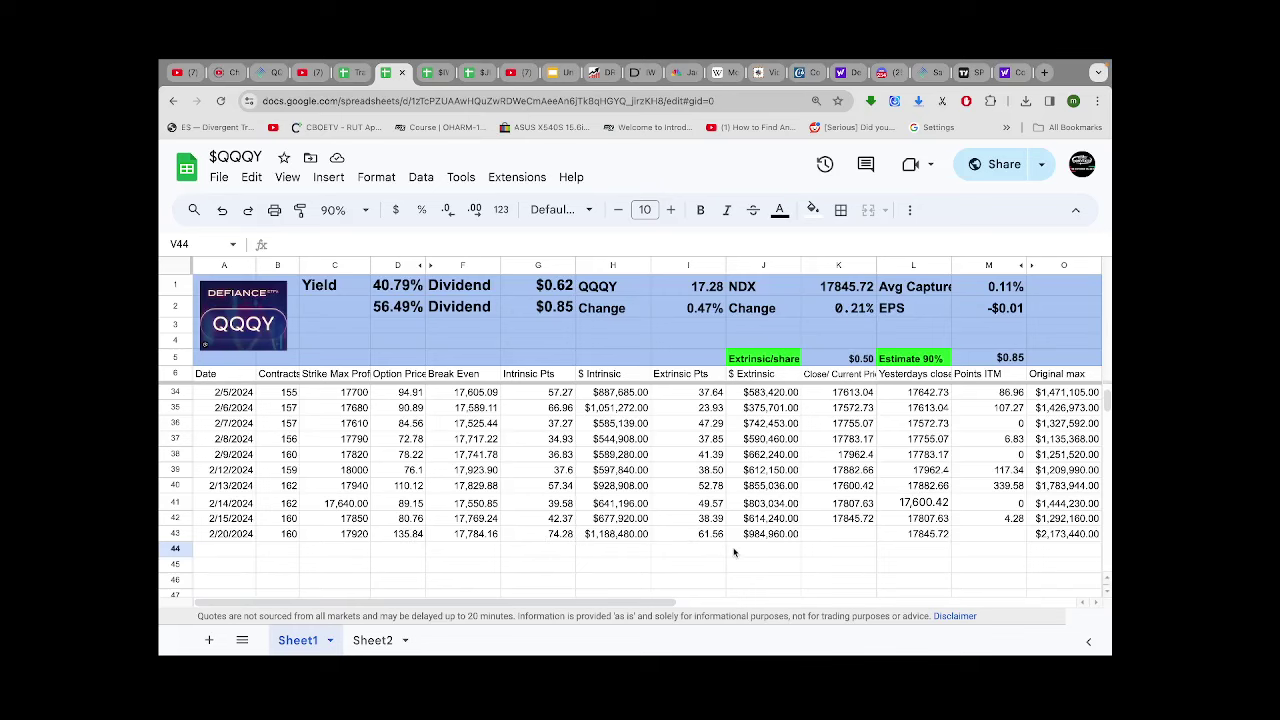
scroll(733, 552, "right", 2)
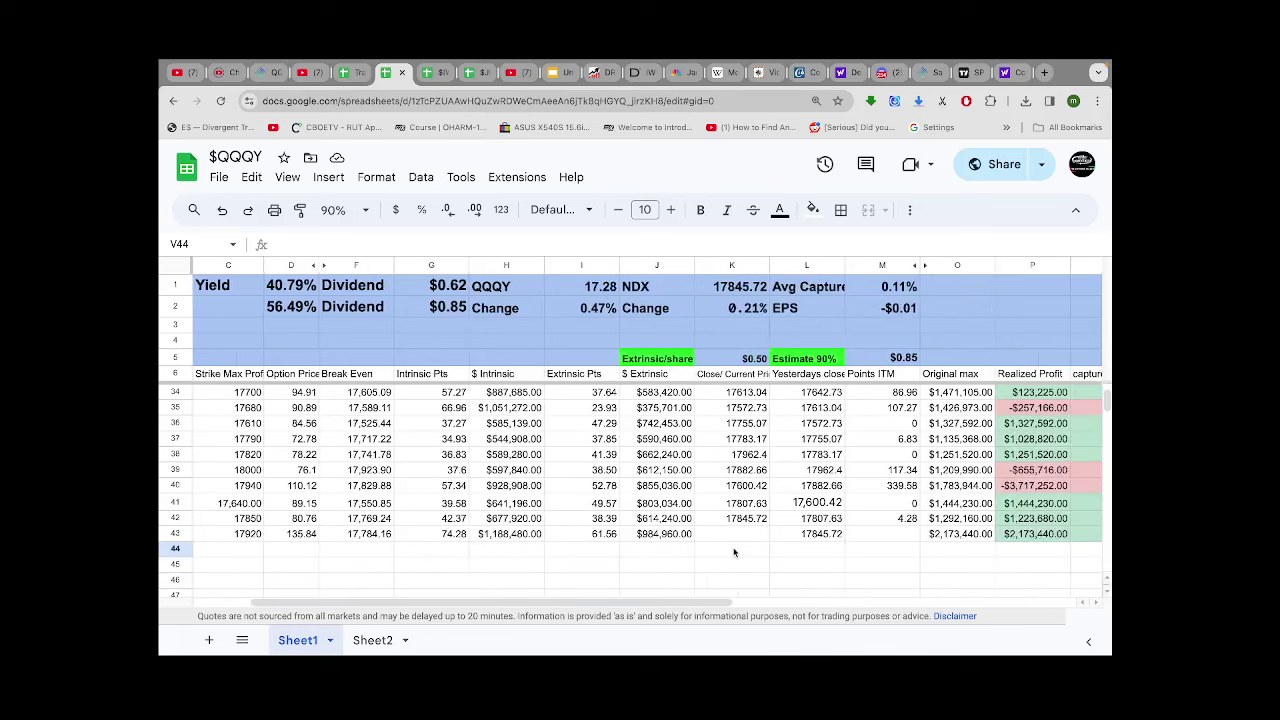
scroll(733, 552, "right", 2)
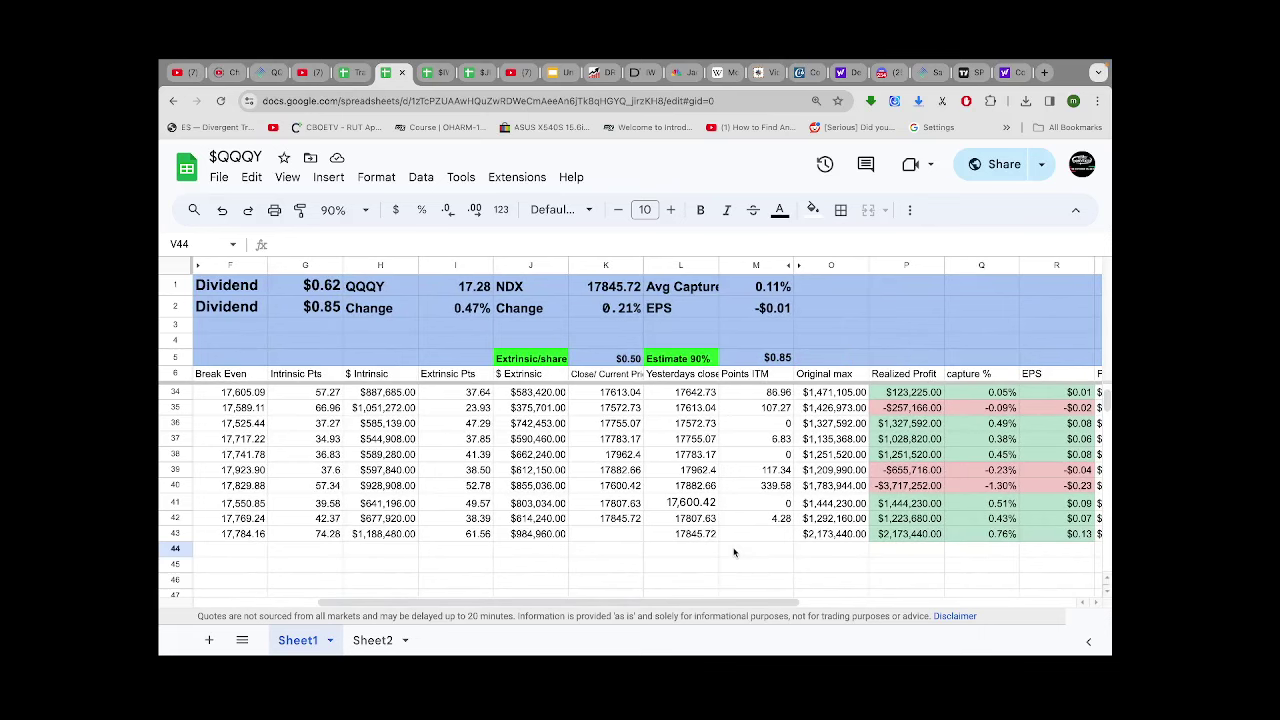
scroll(733, 552, "right", 2)
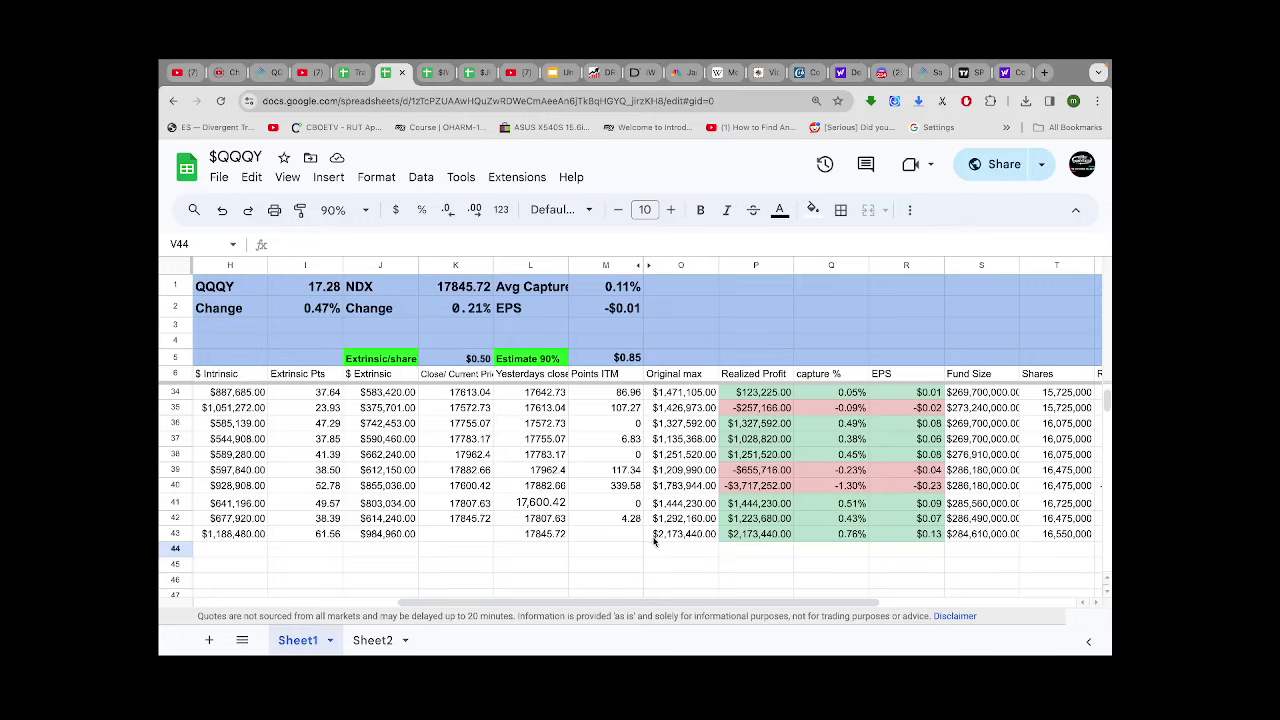
scroll(655, 541, "left", 7)
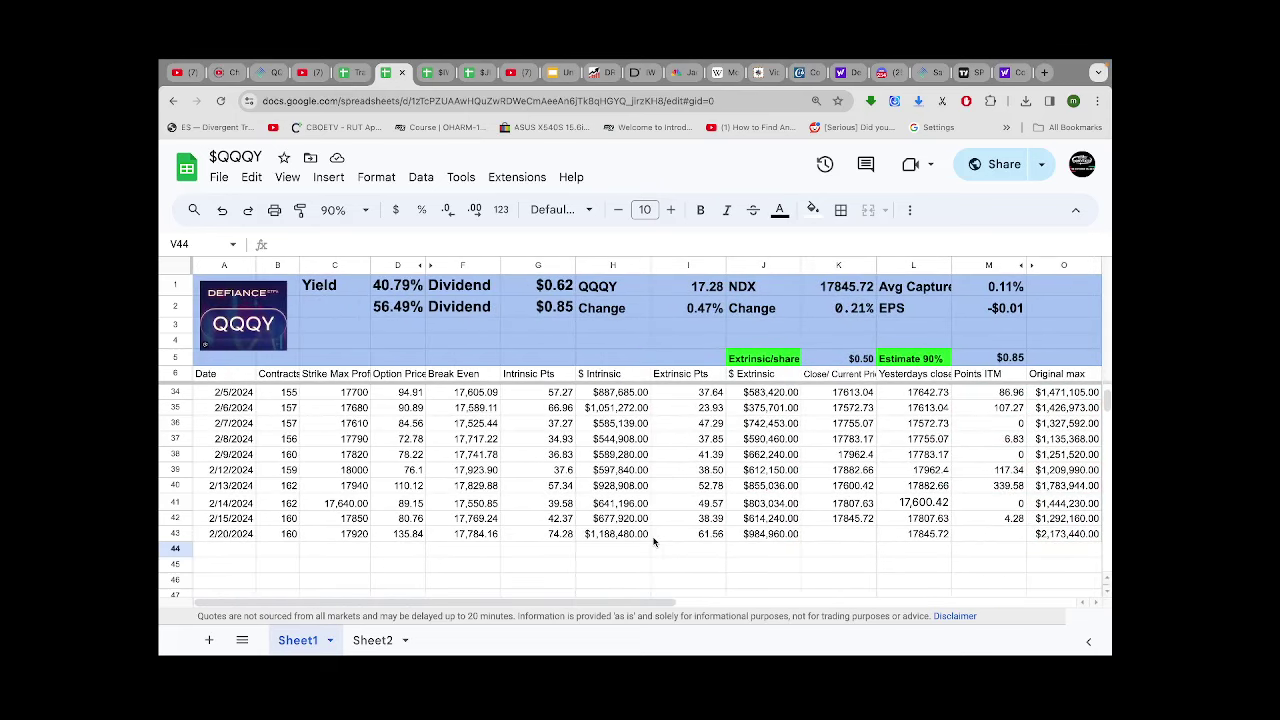
Open the $IWMY 2024 spreadsheet and set the date of the latest trade row, cell A44, to 2/19/2024.
left_click(436, 82)
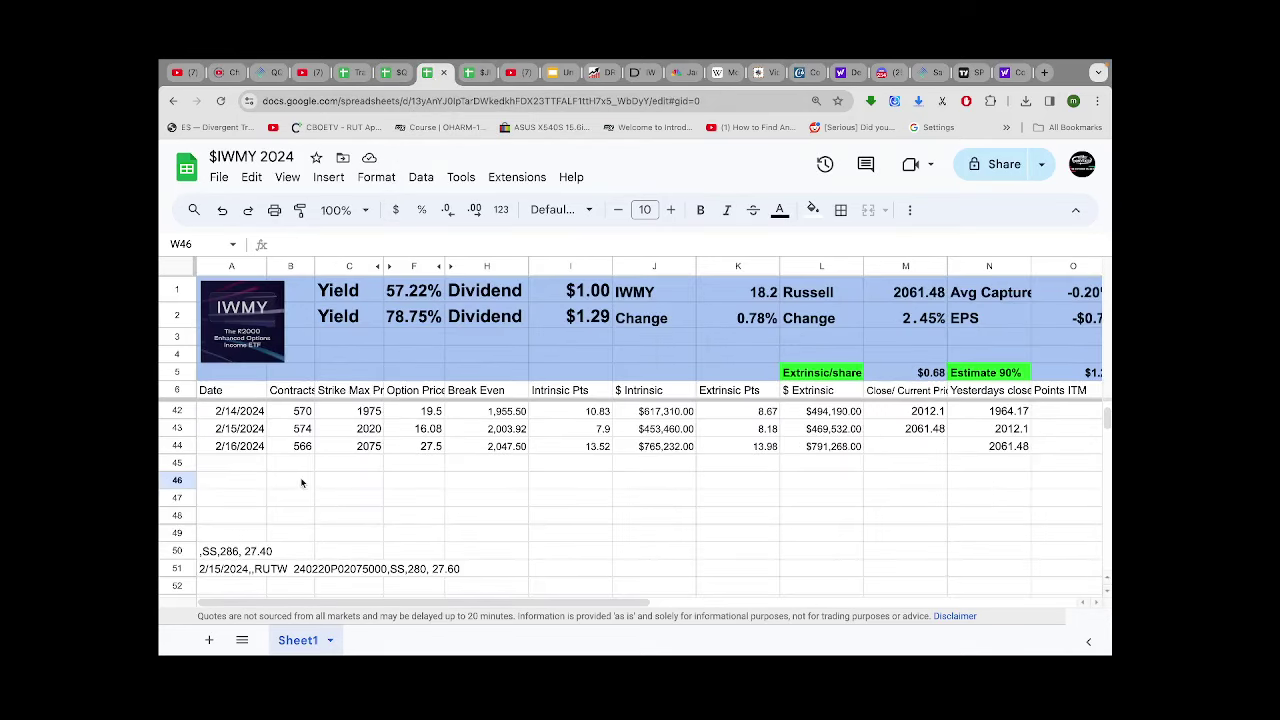
scroll(303, 483, "up", 1)
scroll(303, 483, "up", 1)
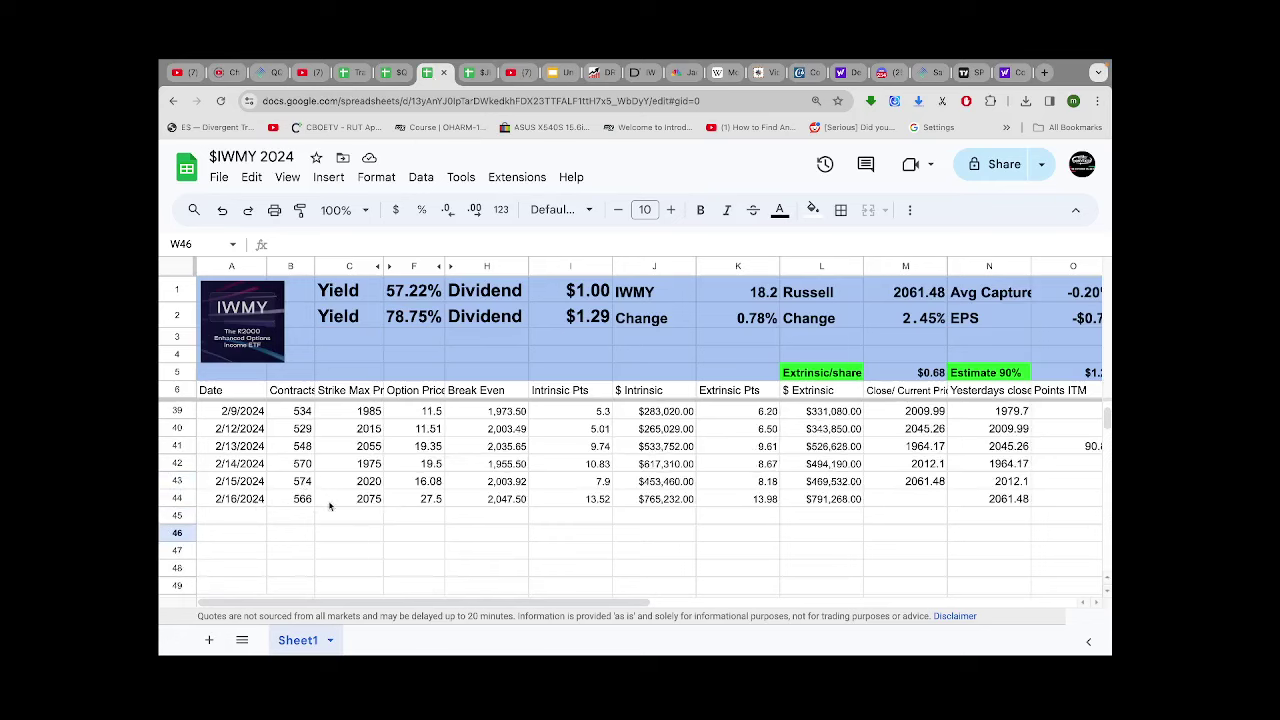
scroll(329, 506, "down", 1)
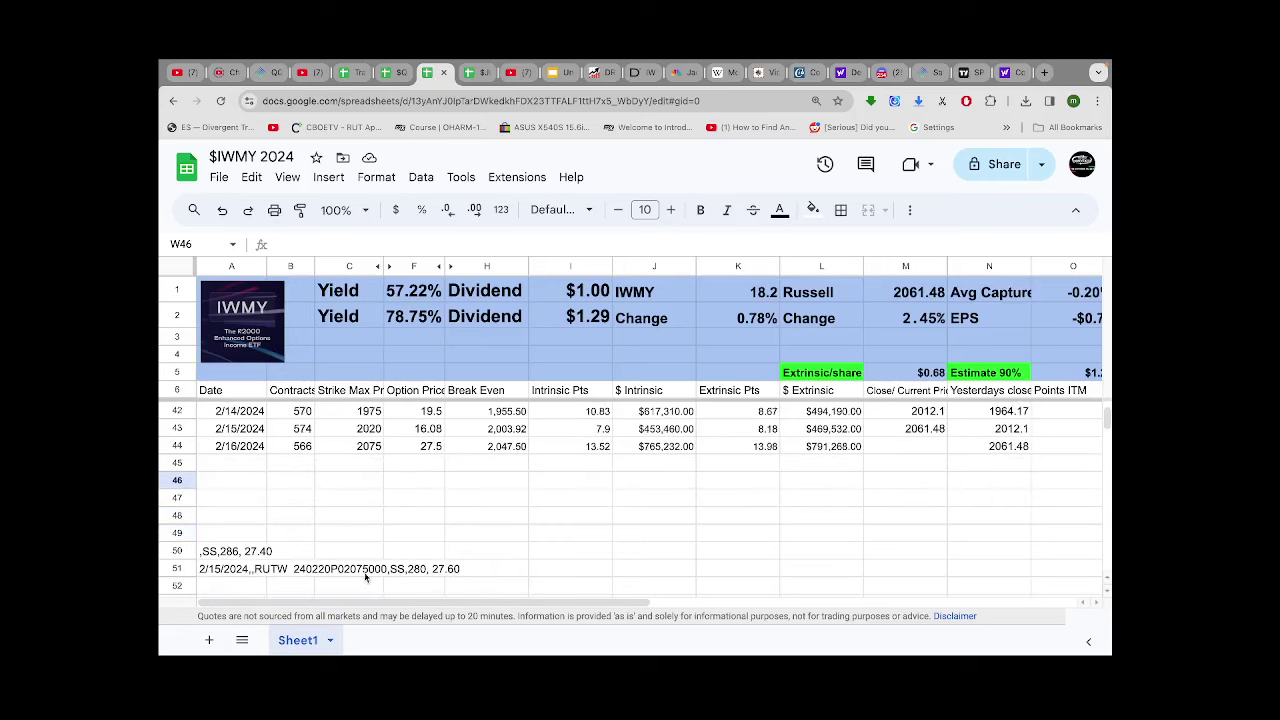
scroll(300, 530, "up", 1)
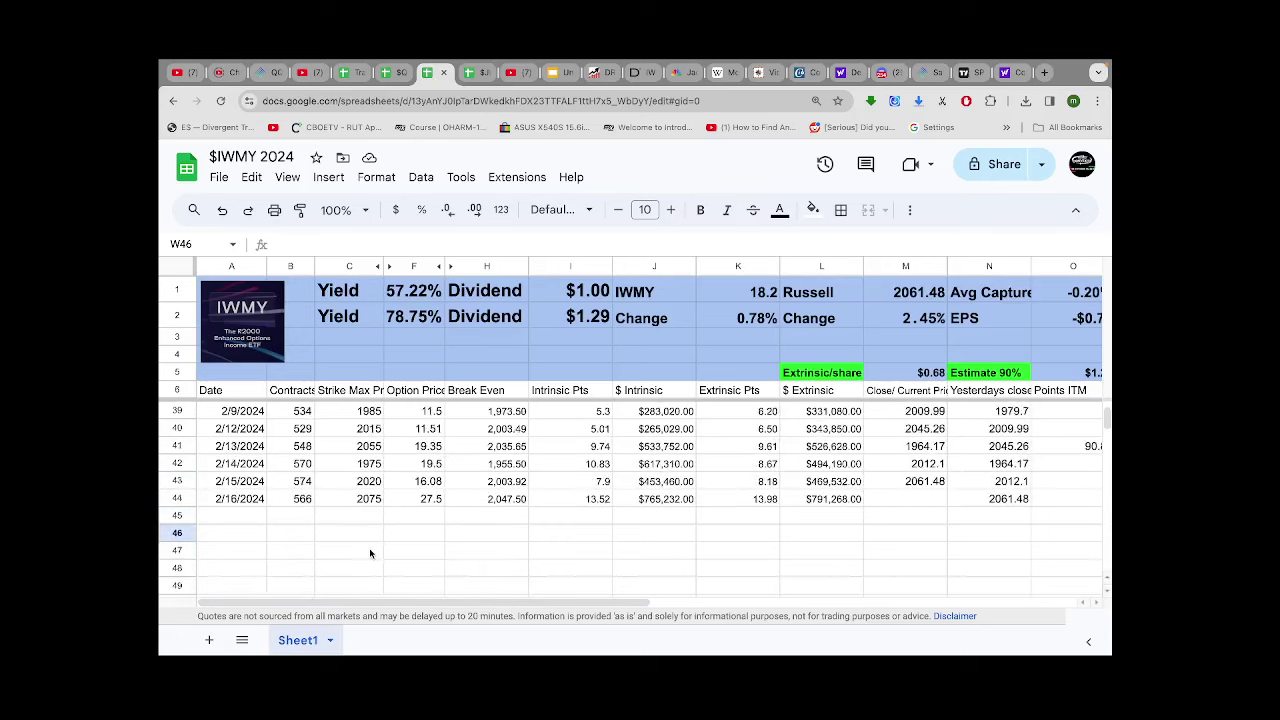
left_click(236, 503)
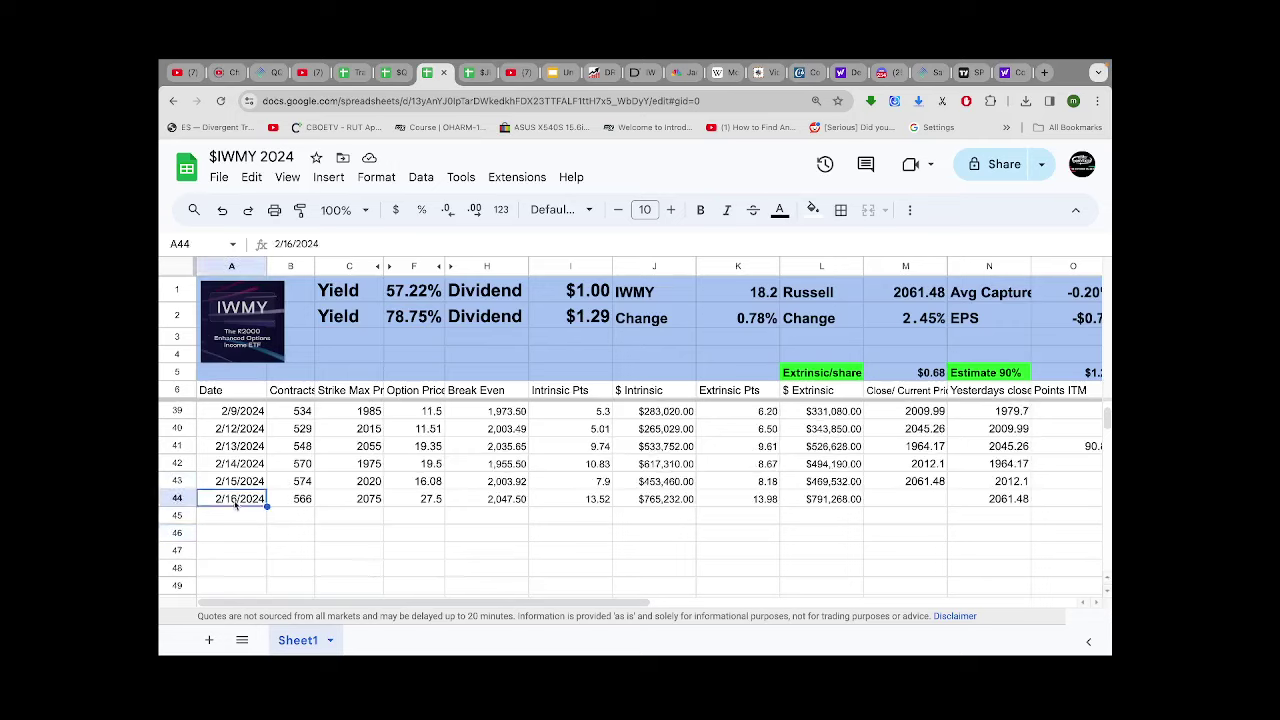
left_click(294, 244)
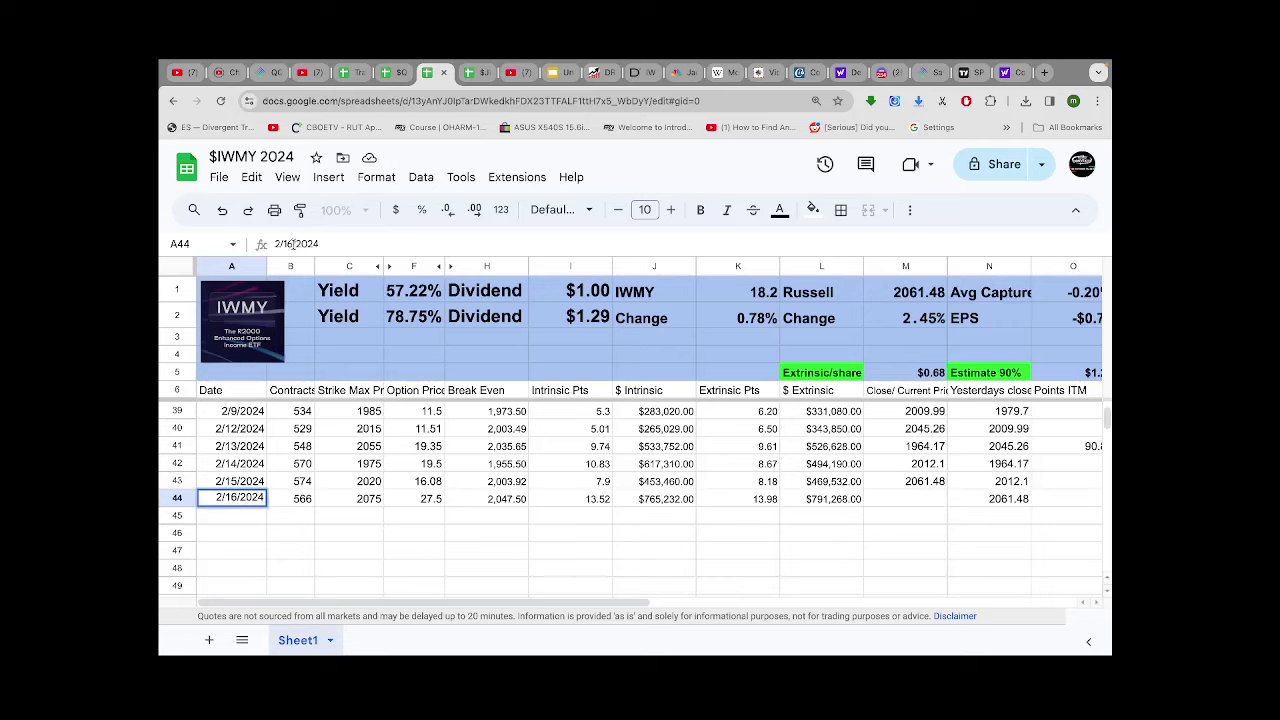
mouse_move(432, 64)
key("BackSpace")
type("9")
key("Return")
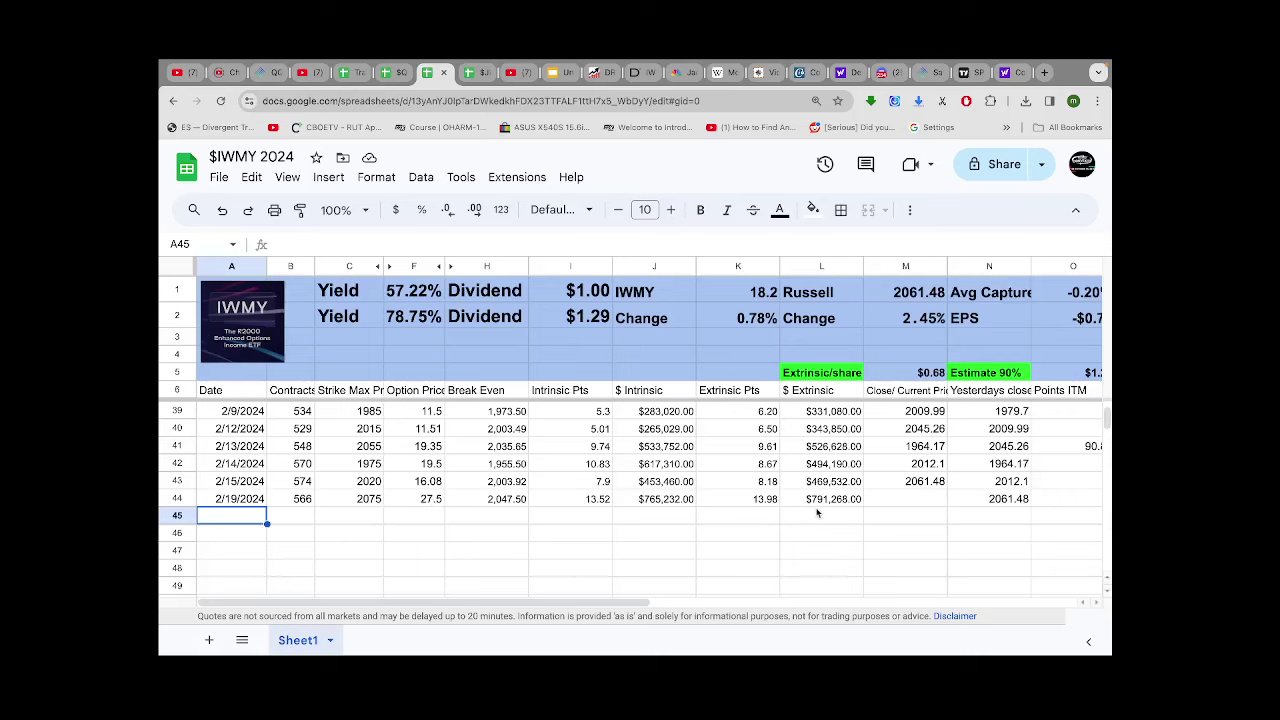
Examine row 44 of the $IWMY 2024 sheet, covering extrinsic value, realized profit, capture percentage, fund size, shares and running EPS.
scroll(817, 513, "right", 6)
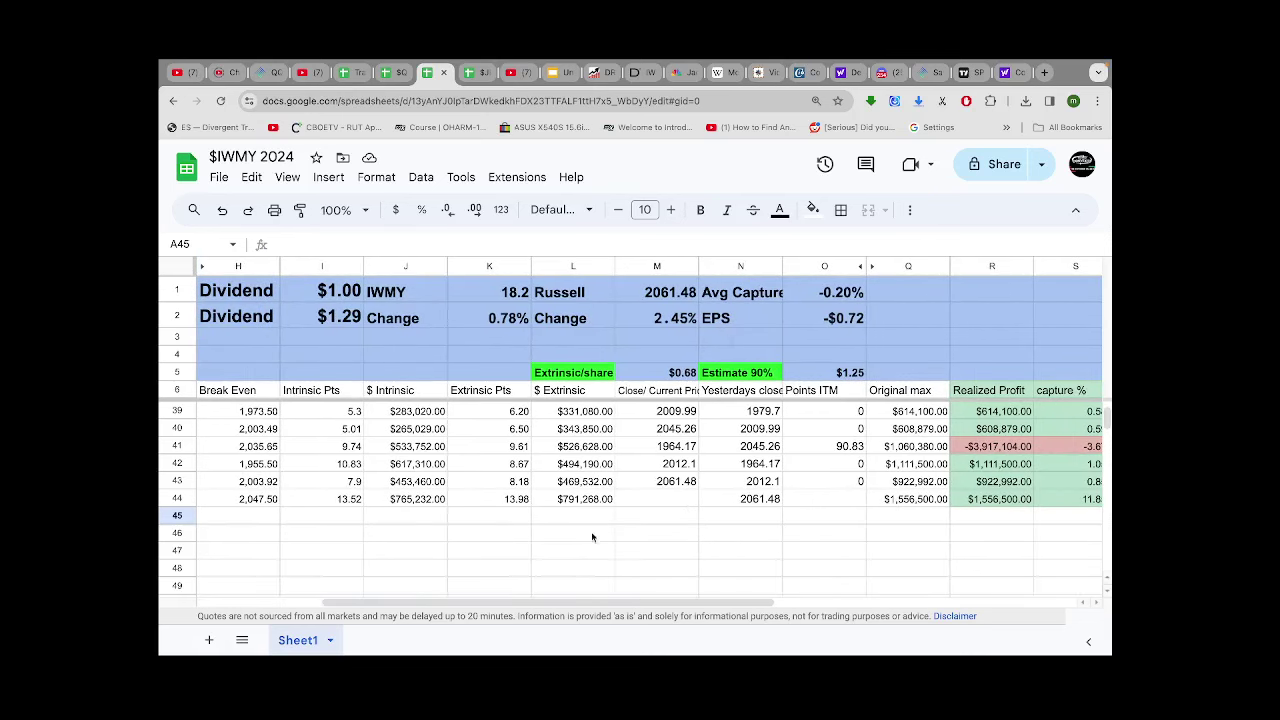
scroll(574, 529, "left", 6)
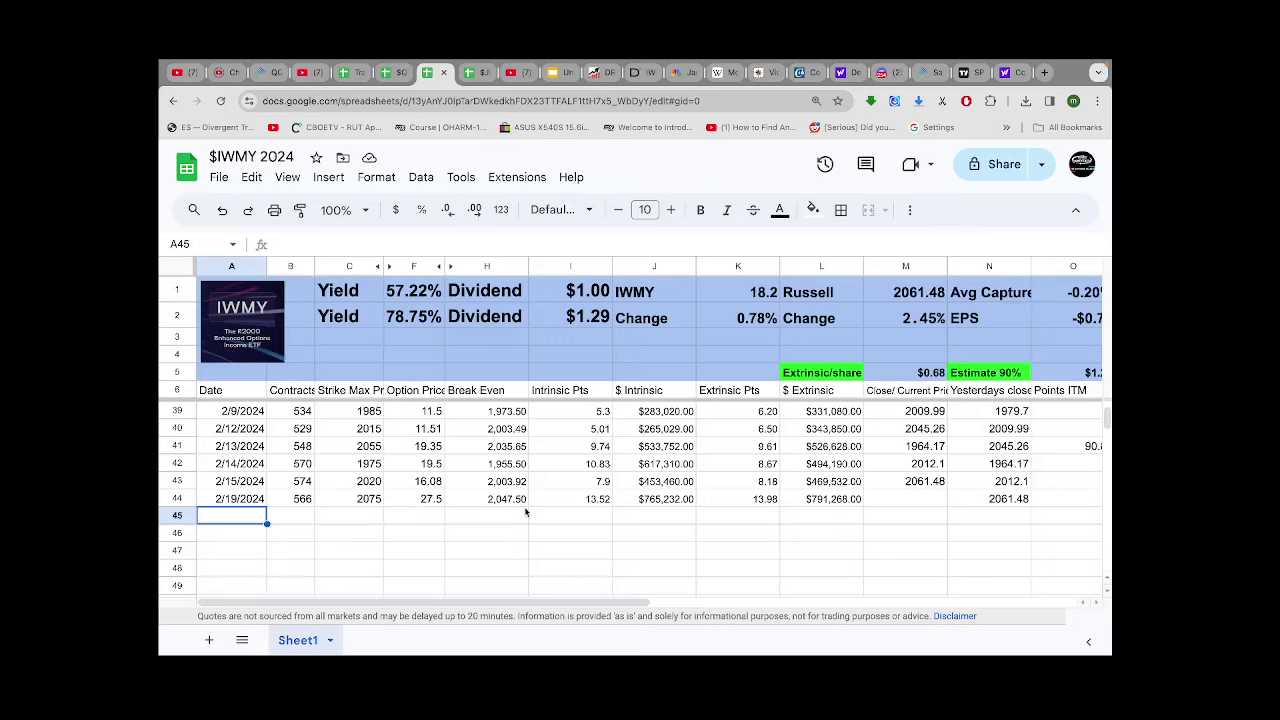
scroll(526, 512, "right", 2)
scroll(526, 512, "right", 2)
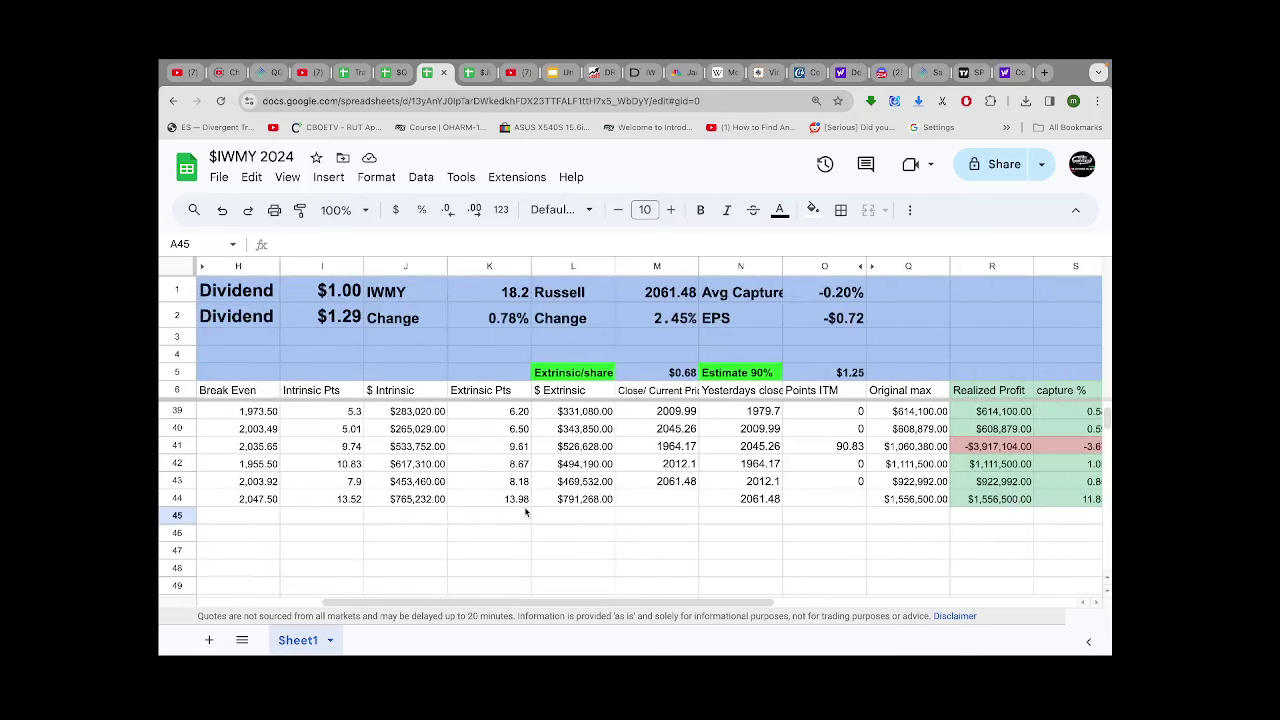
scroll(526, 512, "right", 3)
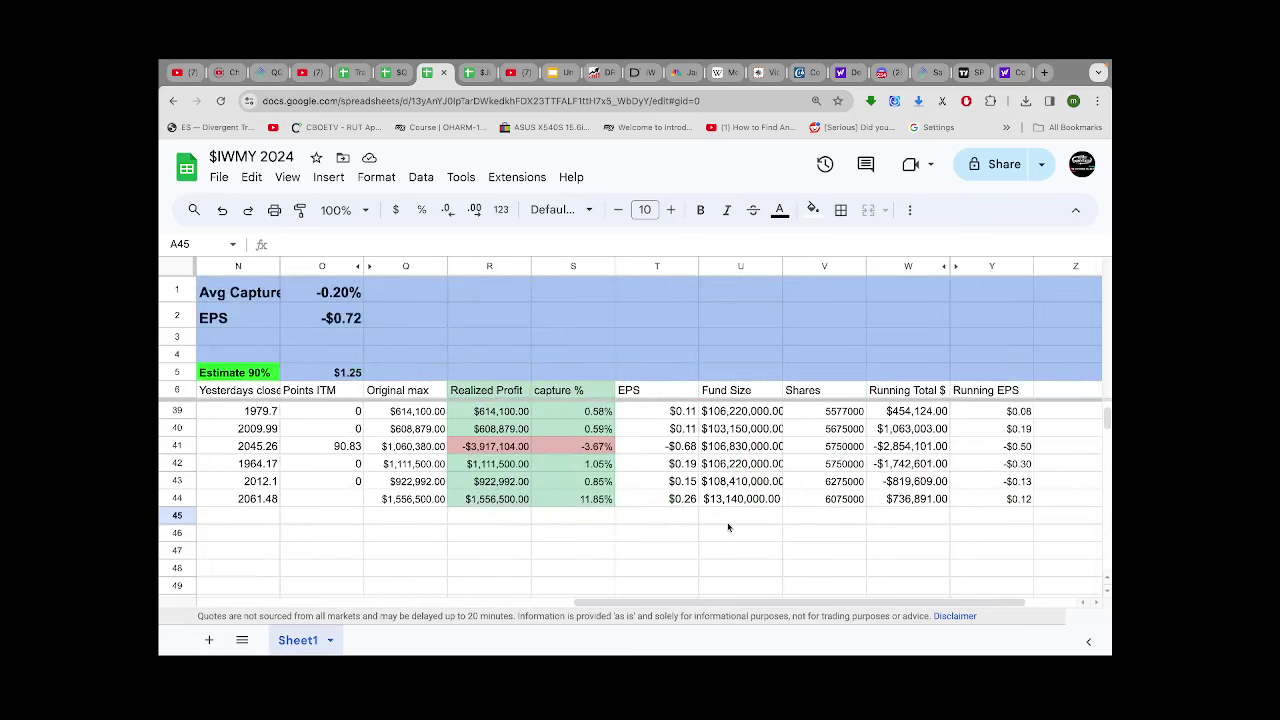
scroll(728, 527, "left", 1)
scroll(728, 527, "right", 1)
scroll(566, 518, "left", 2)
scroll(566, 515, "right", 3)
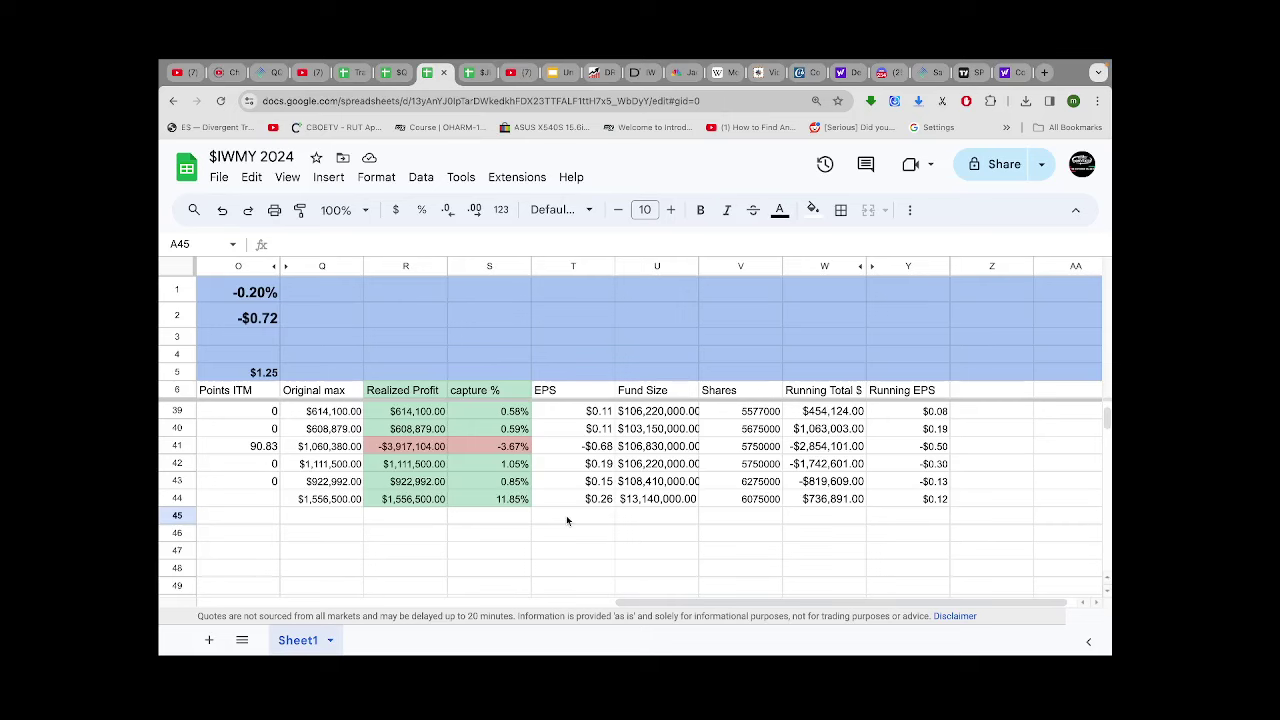
scroll(566, 515, "left", 10)
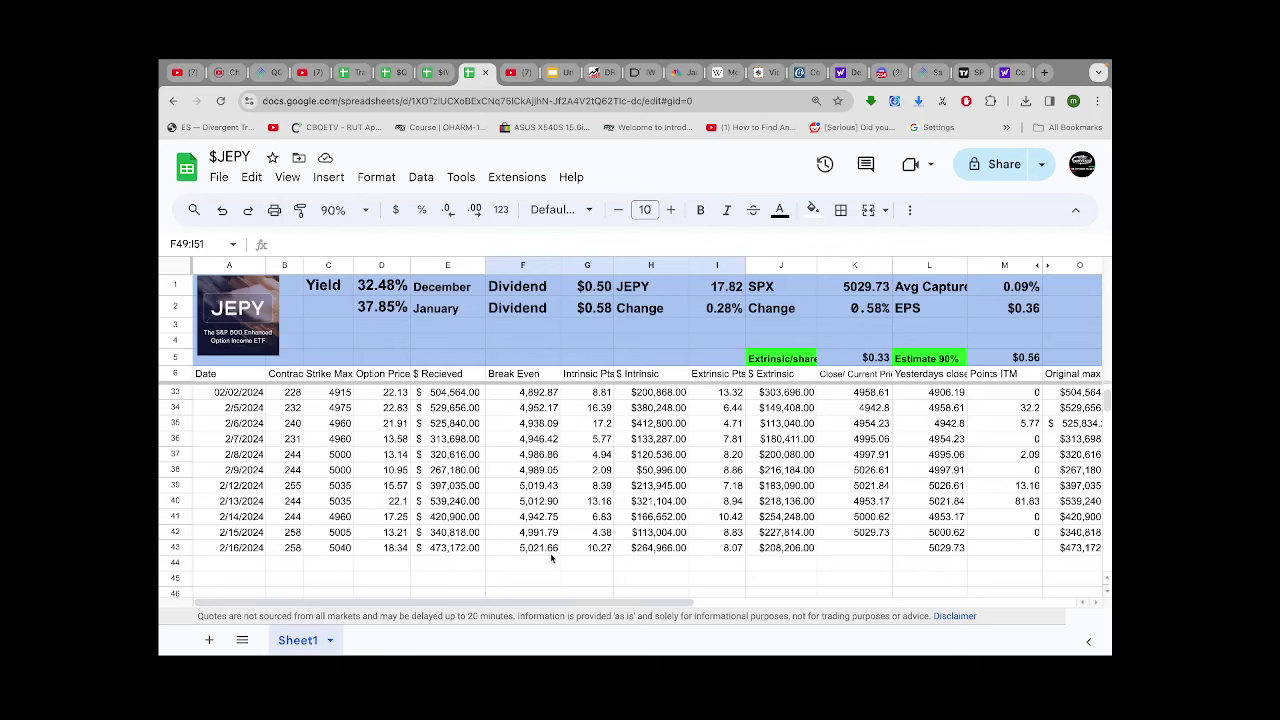
Examine the 2/16/2024 row in the $JEPY spreadsheet, from strike and extrinsic value to realized profit, capture percentage and running totals.
scroll(800, 562, "right", 3)
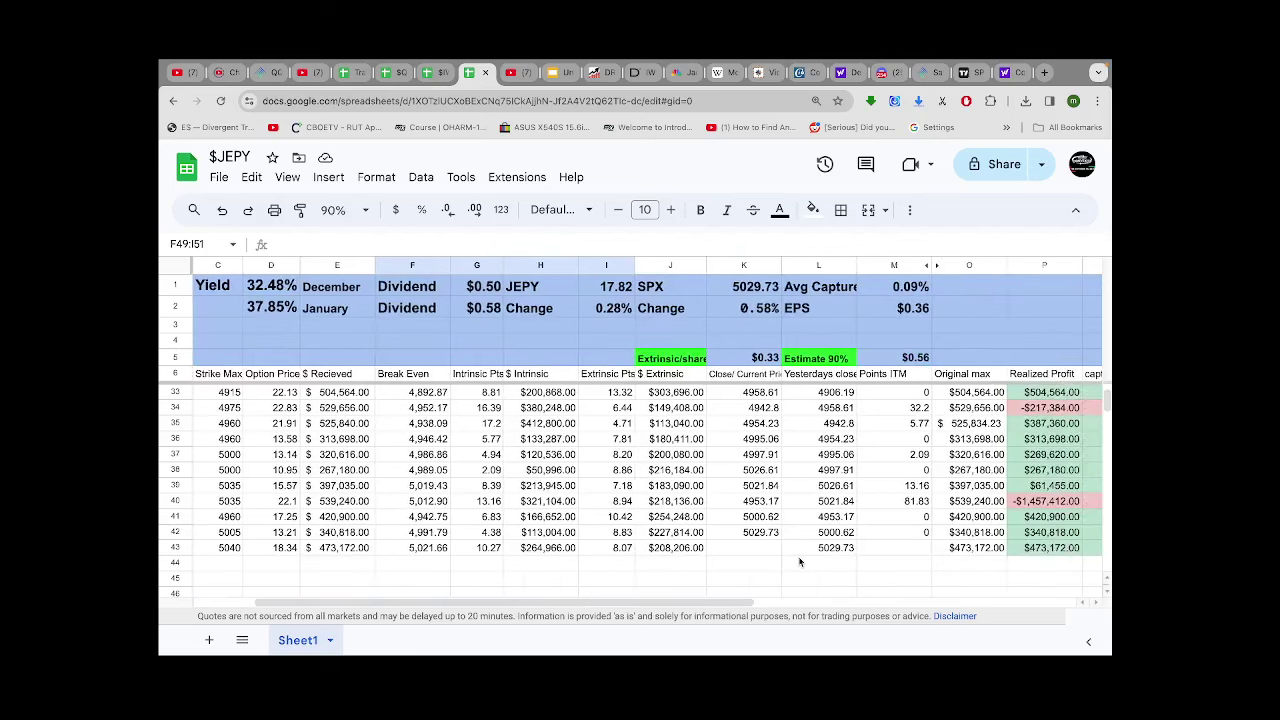
scroll(800, 562, "right", 3)
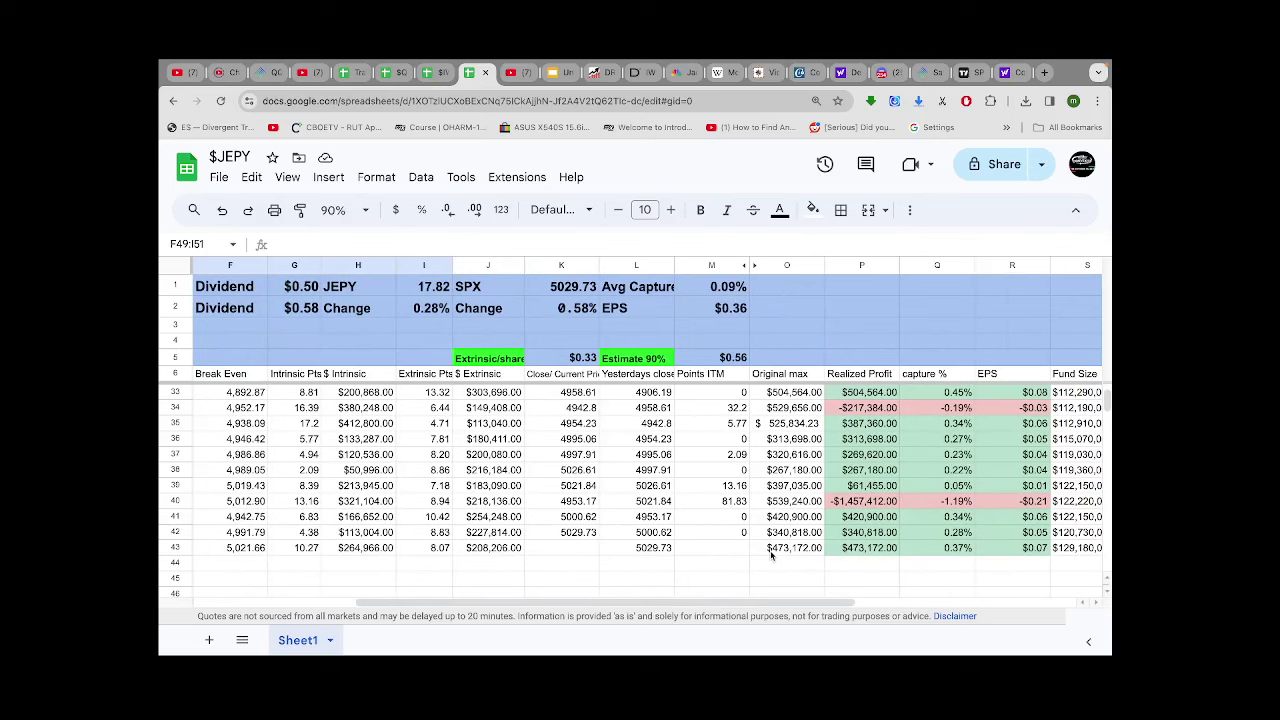
scroll(771, 556, "right", 6)
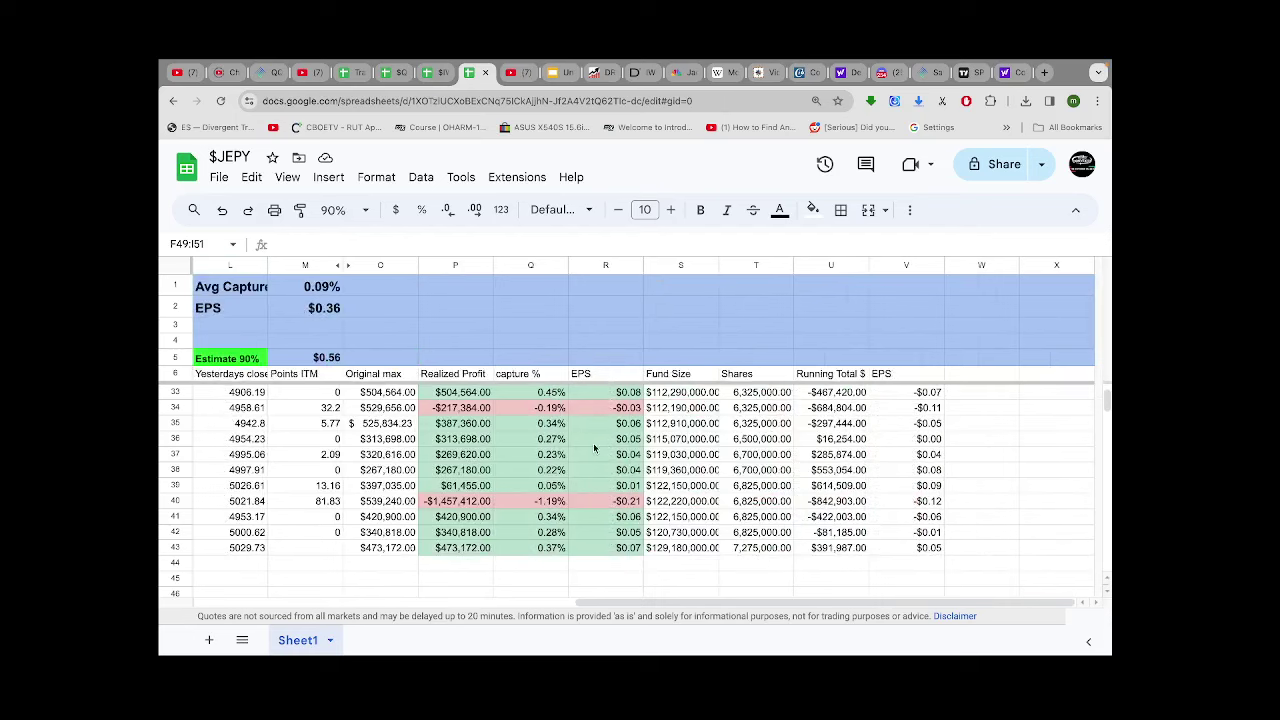
scroll(594, 448, "left", 8)
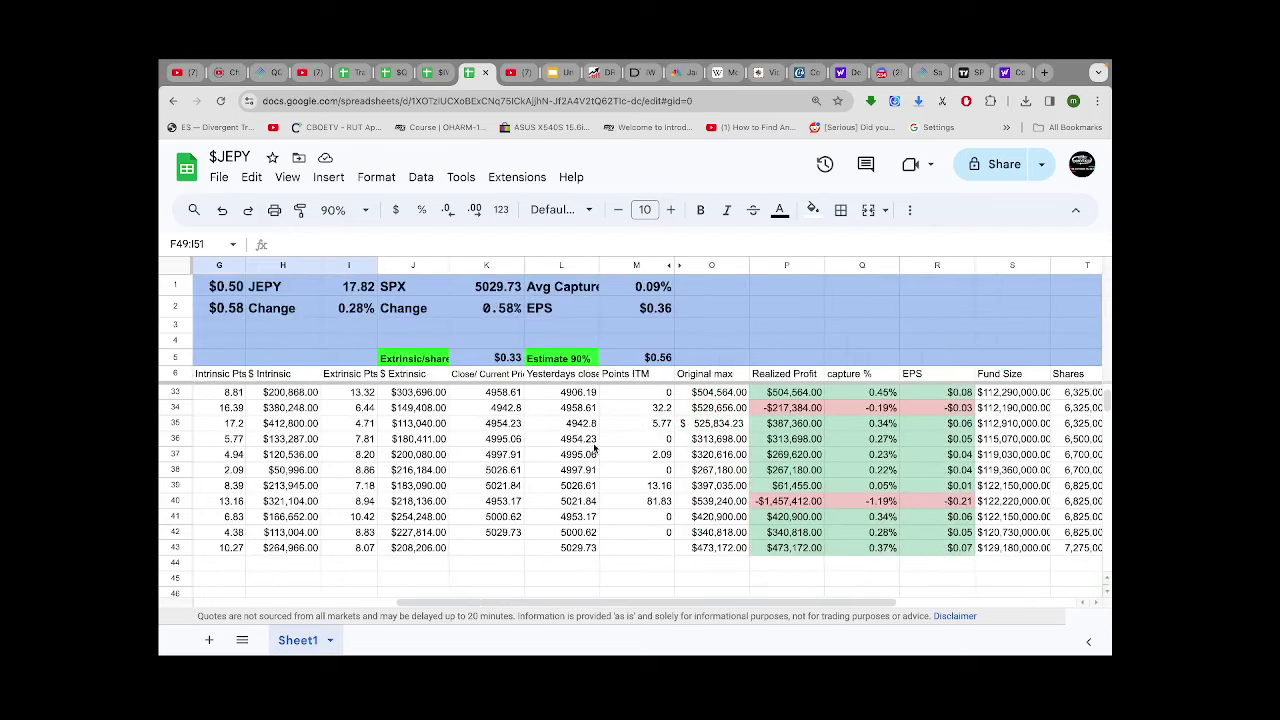
scroll(594, 448, "left", 1)
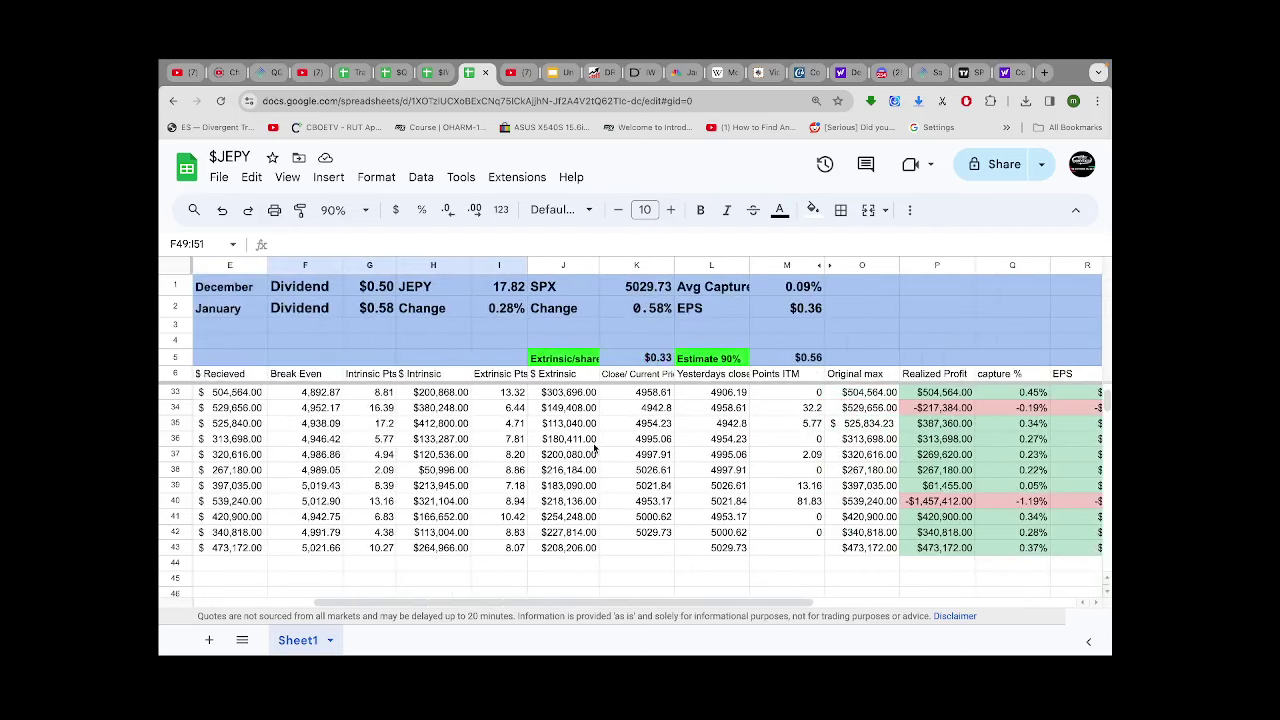
scroll(594, 448, "left", 4)
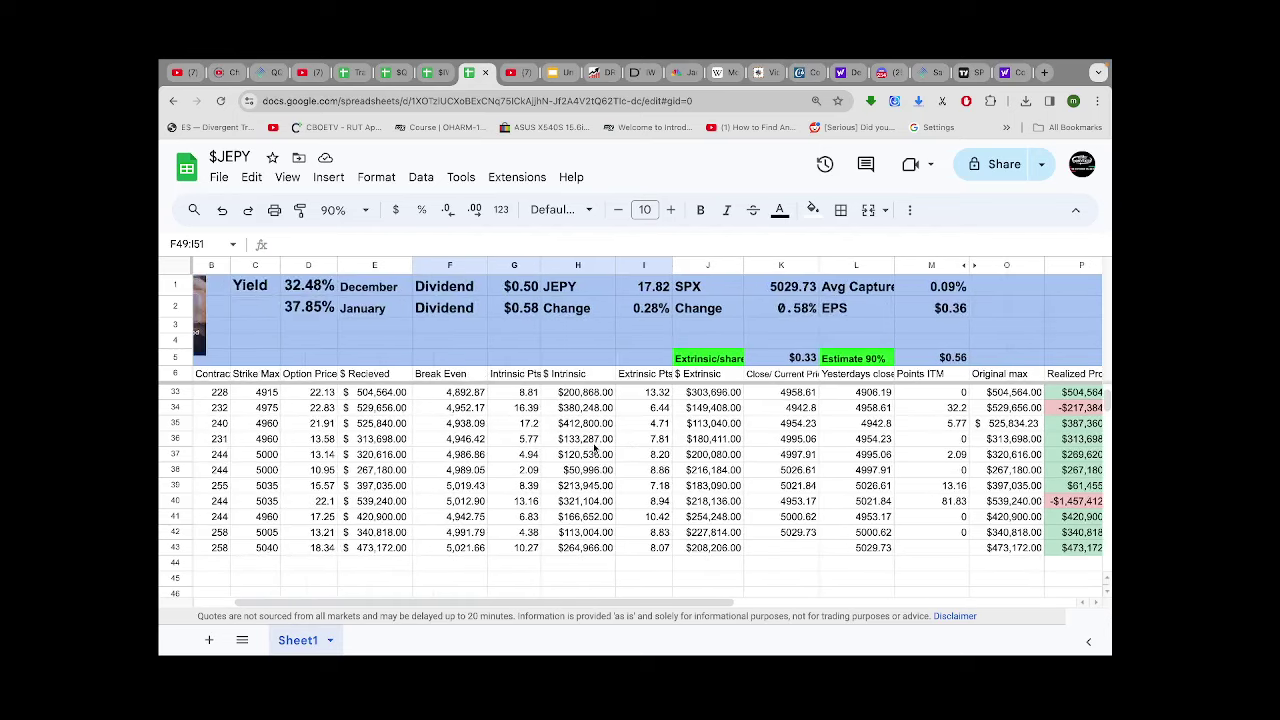
scroll(594, 448, "left", 1)
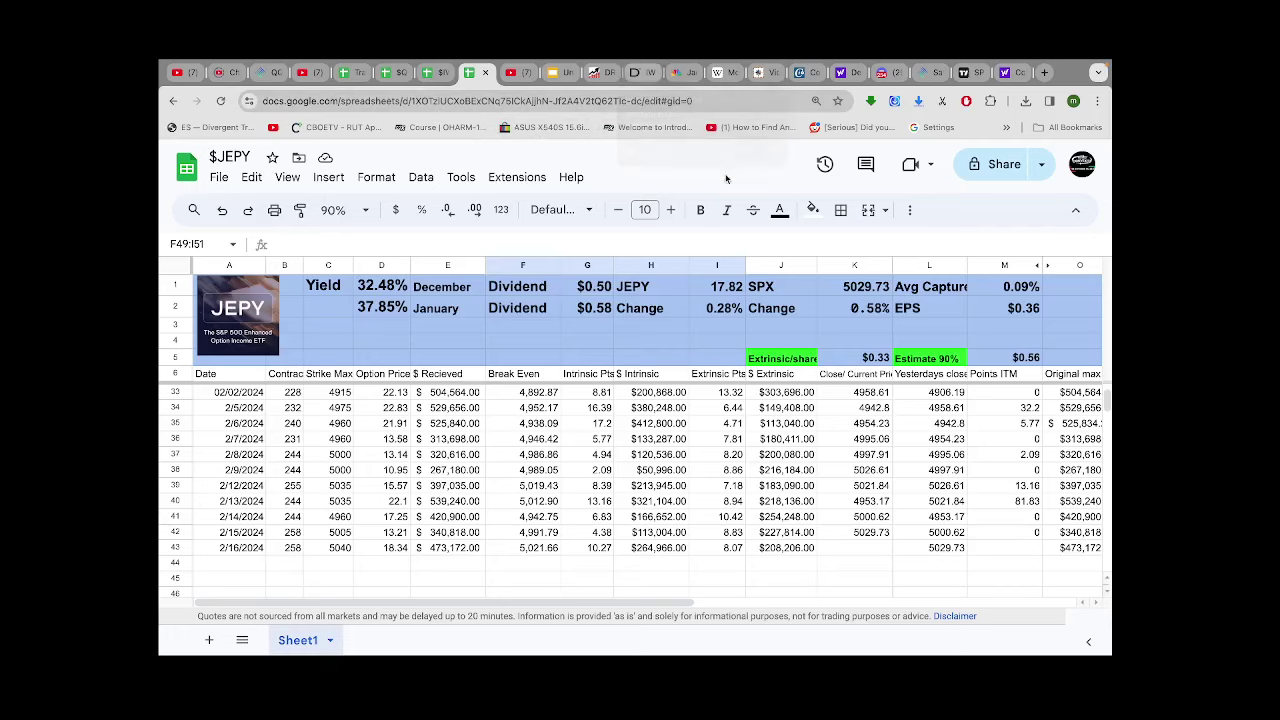
Open the Daily Error sheet of the Tracking Error Sheet and compare the S&P 500 funds' daily change with the benchmark change.
left_click(352, 76)
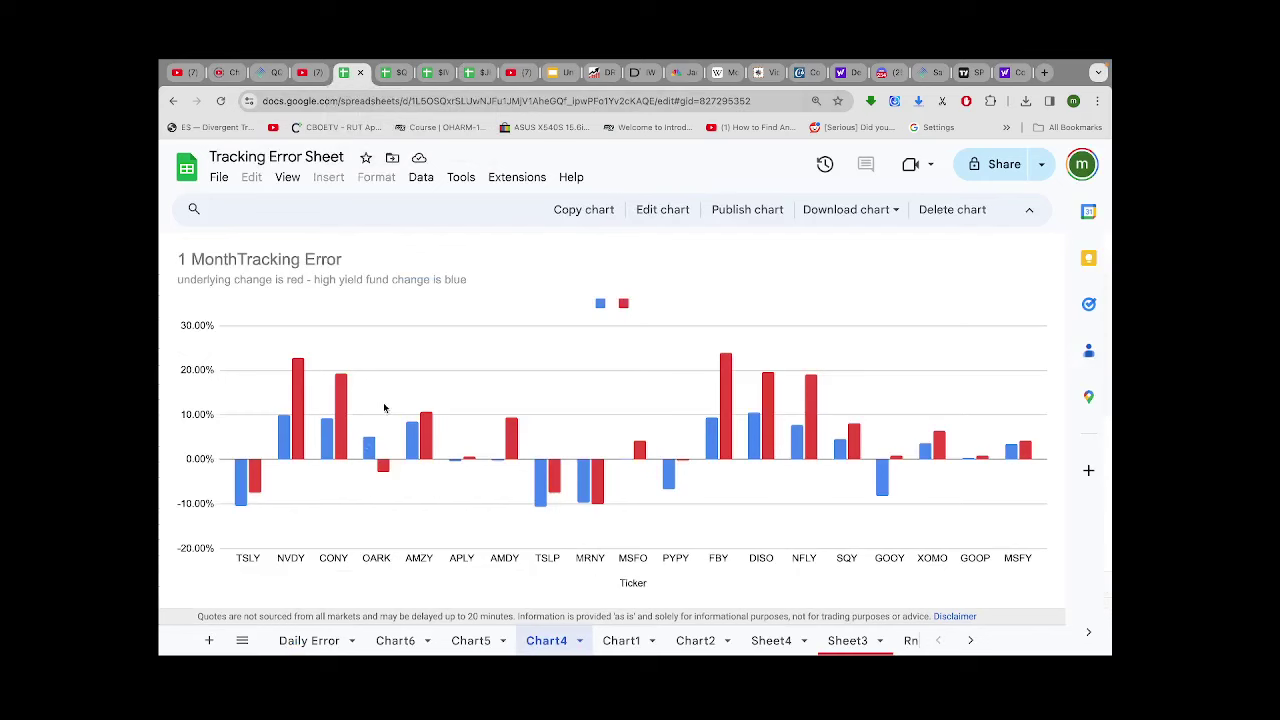
left_click(300, 641)
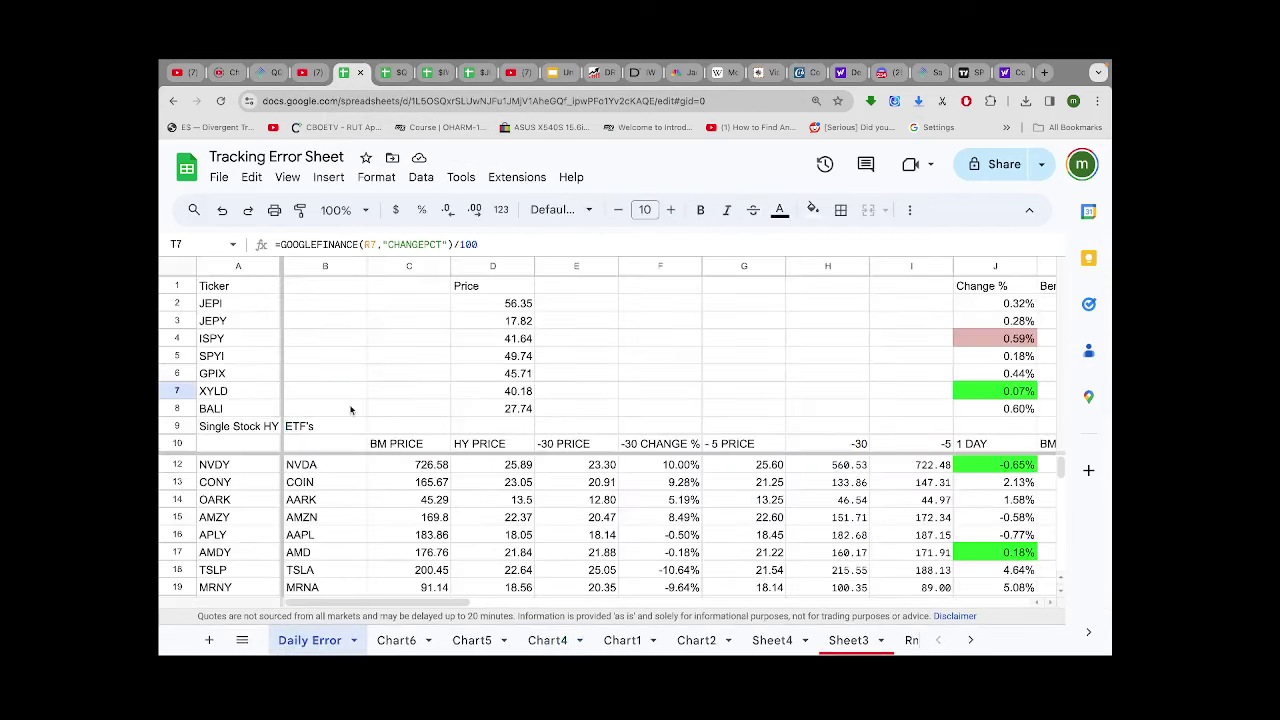
scroll(350, 409, "right", 3)
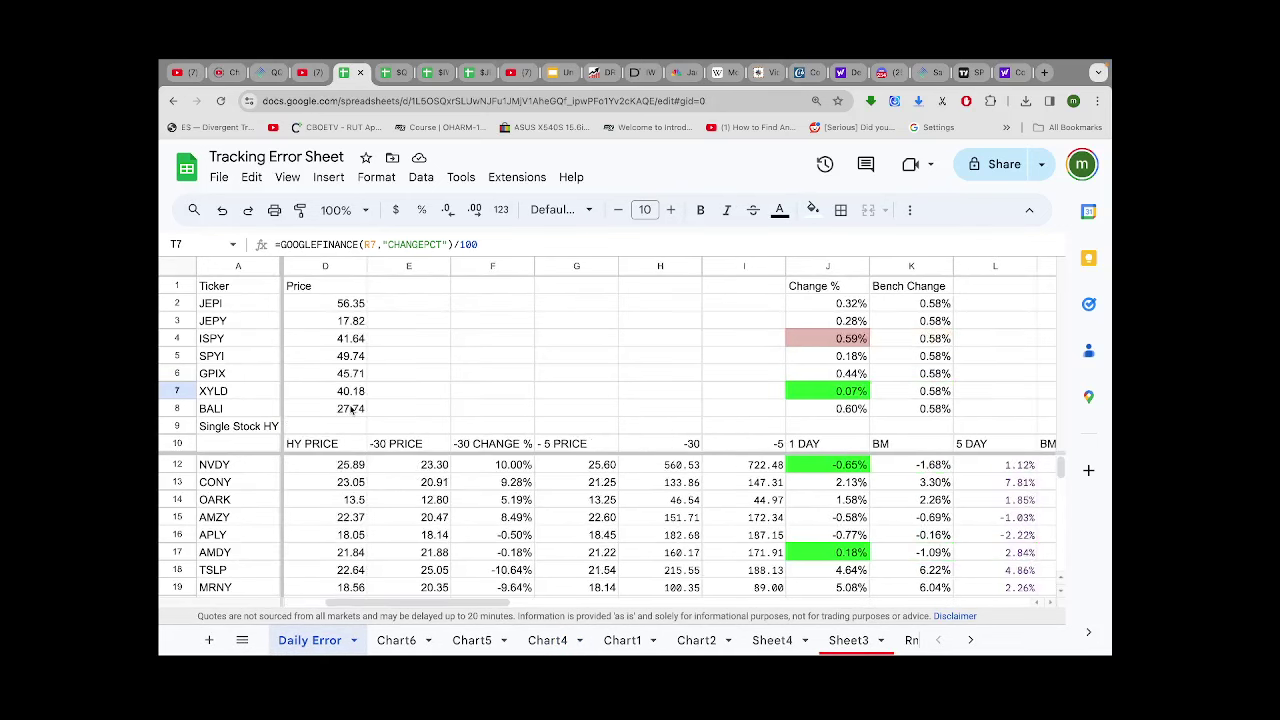
scroll(350, 409, "right", 5)
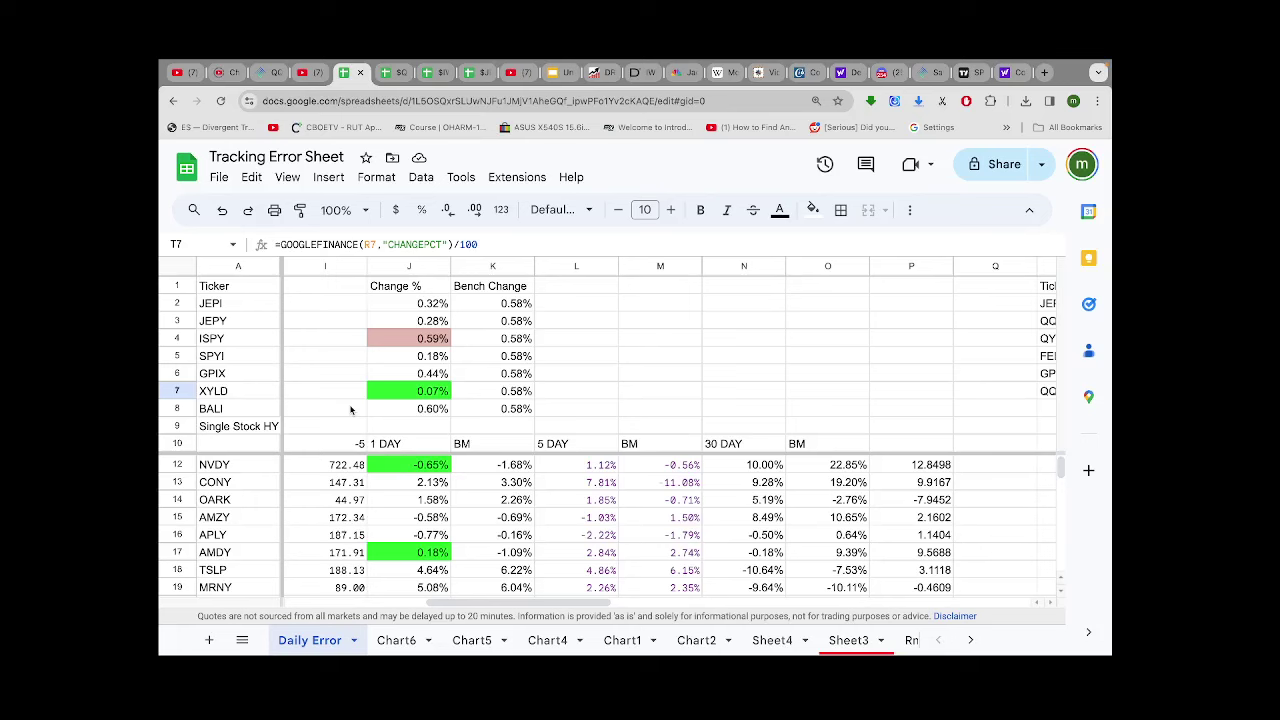
scroll(350, 409, "right", 1)
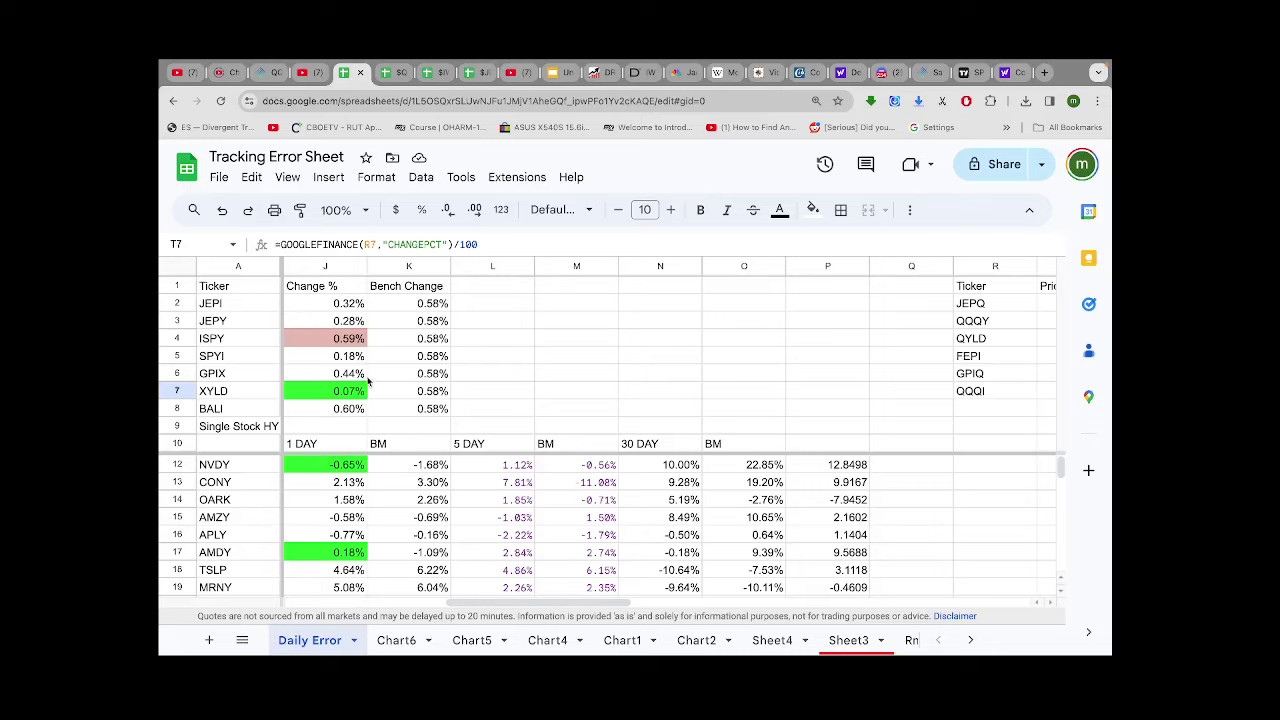
Fill ISPY's Change % cell, J4, with bright green.
left_click(324, 344)
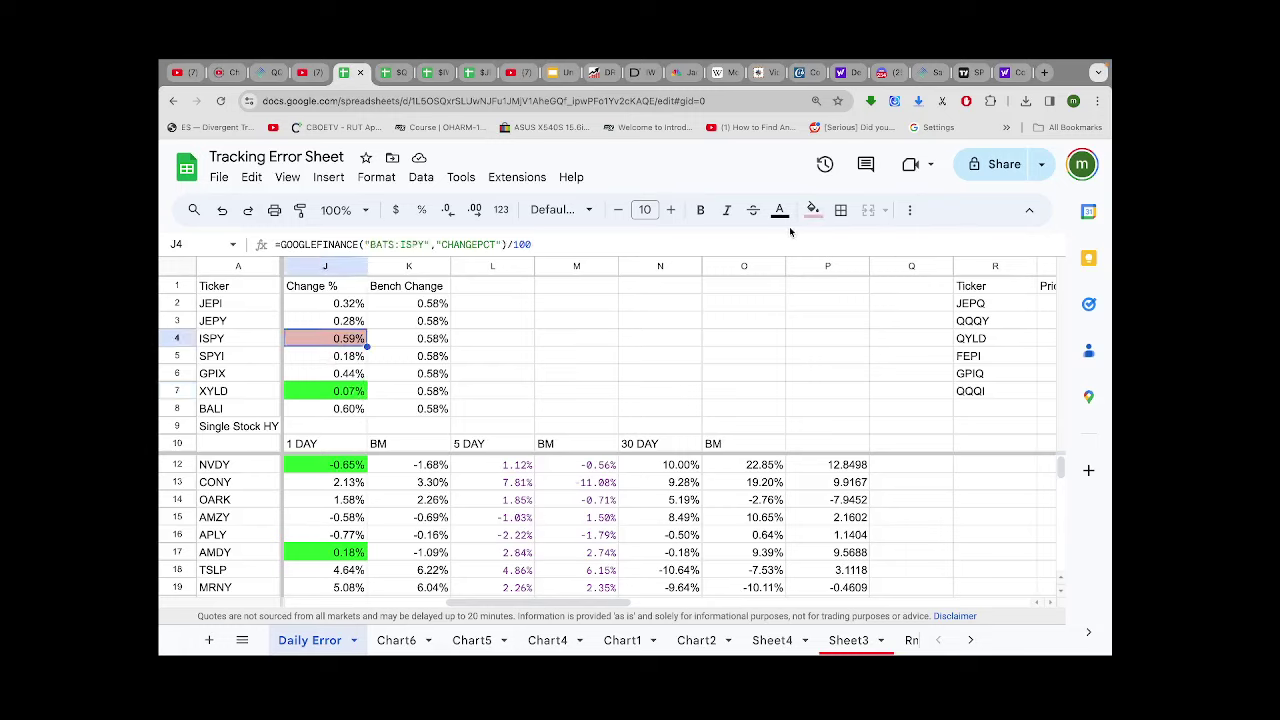
left_click(813, 210)
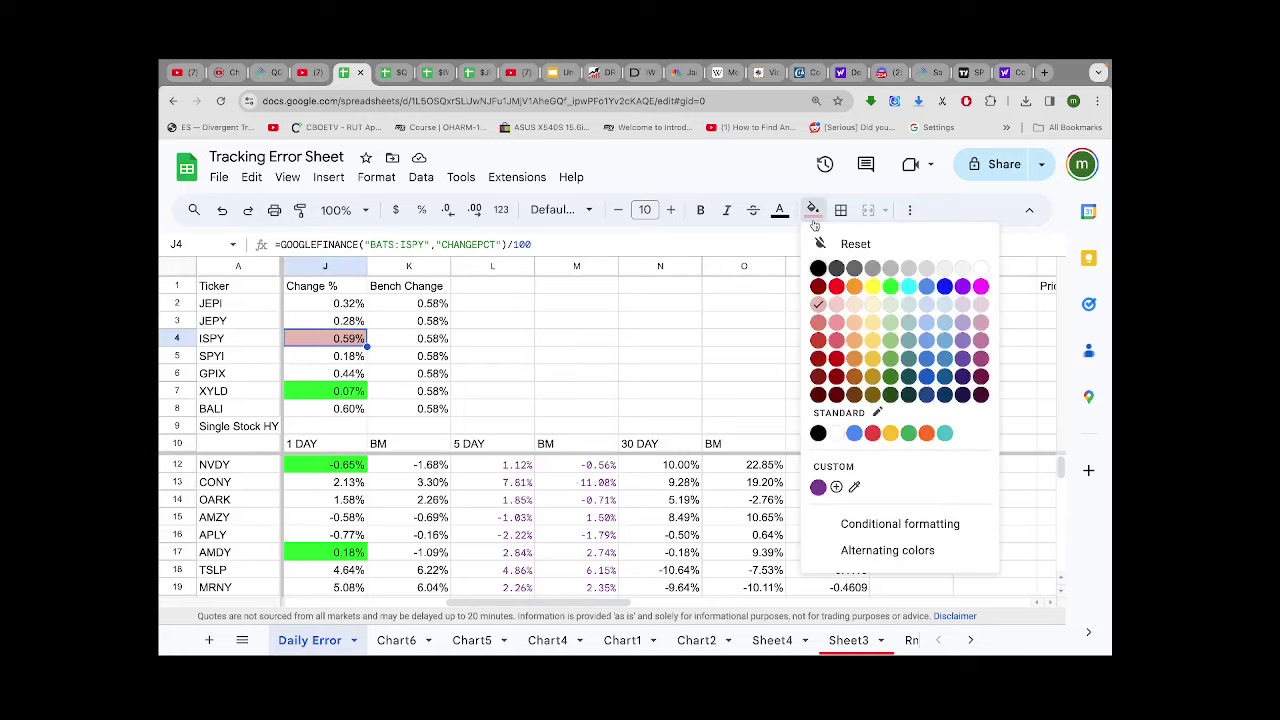
left_click(891, 288)
left_click(328, 391)
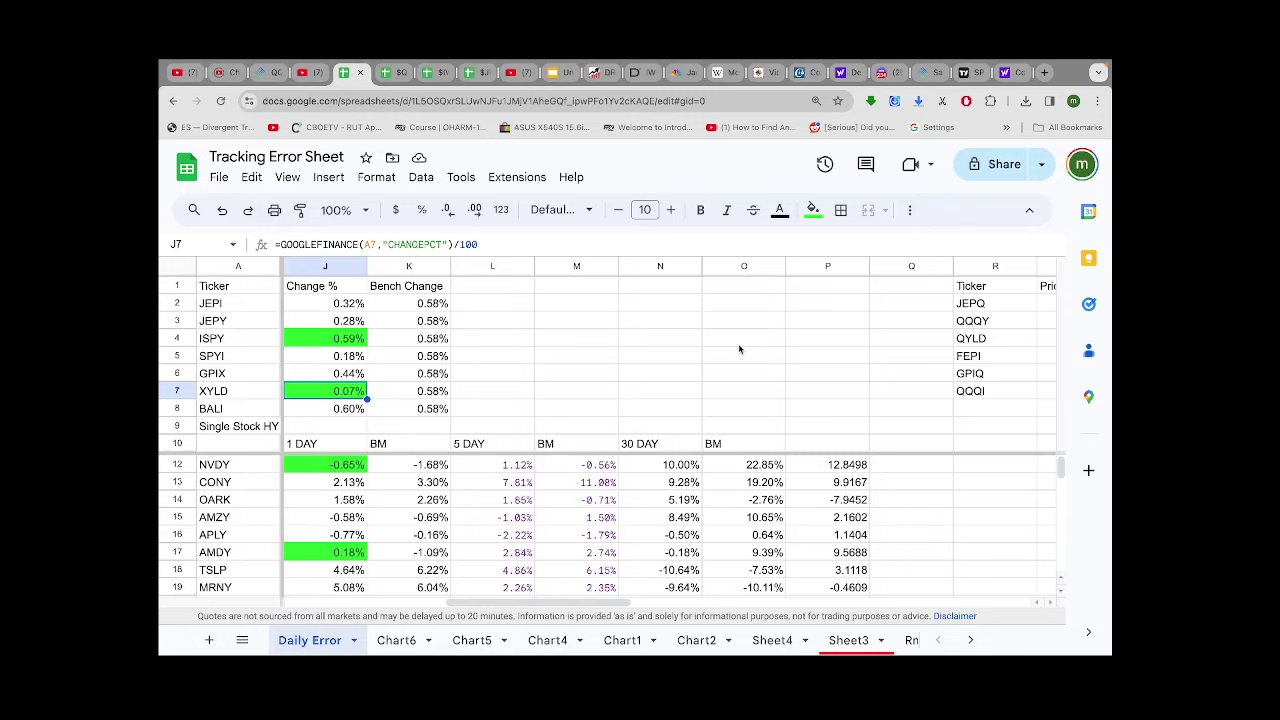
Switch to Yahoo Finance and look up the ticker ISPY.
left_click(1016, 72)
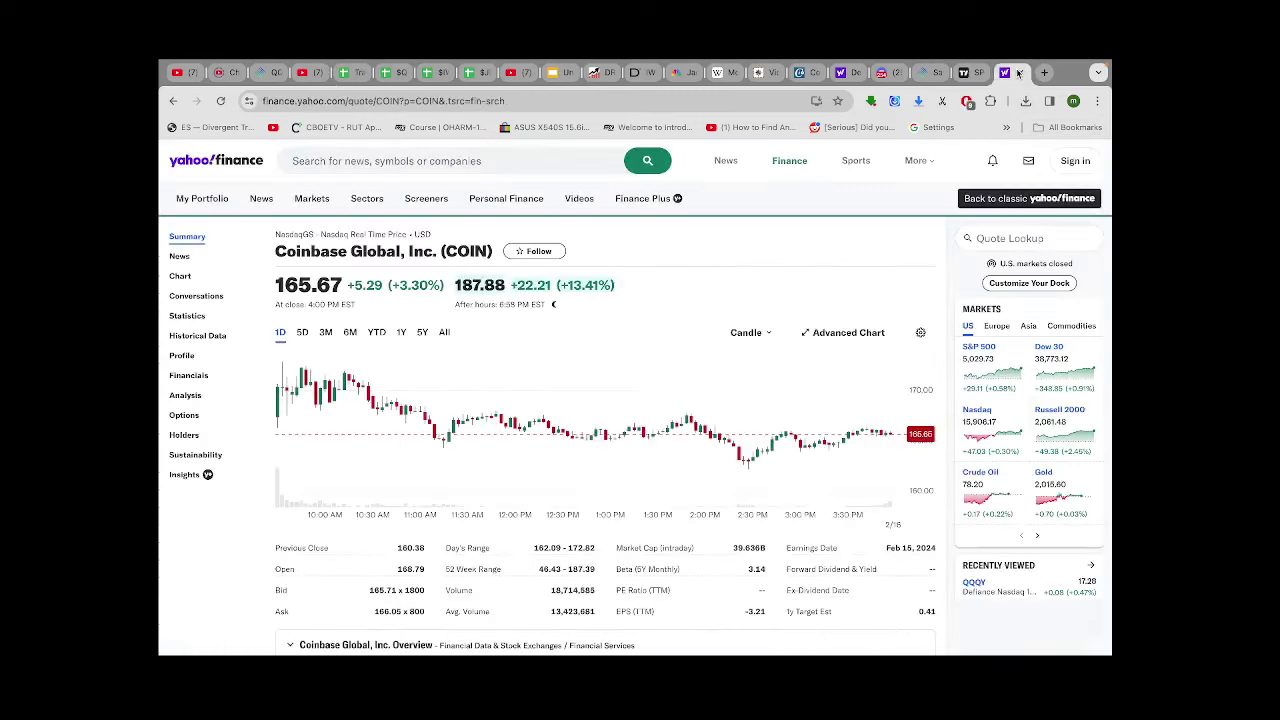
left_click(324, 158)
type("is")
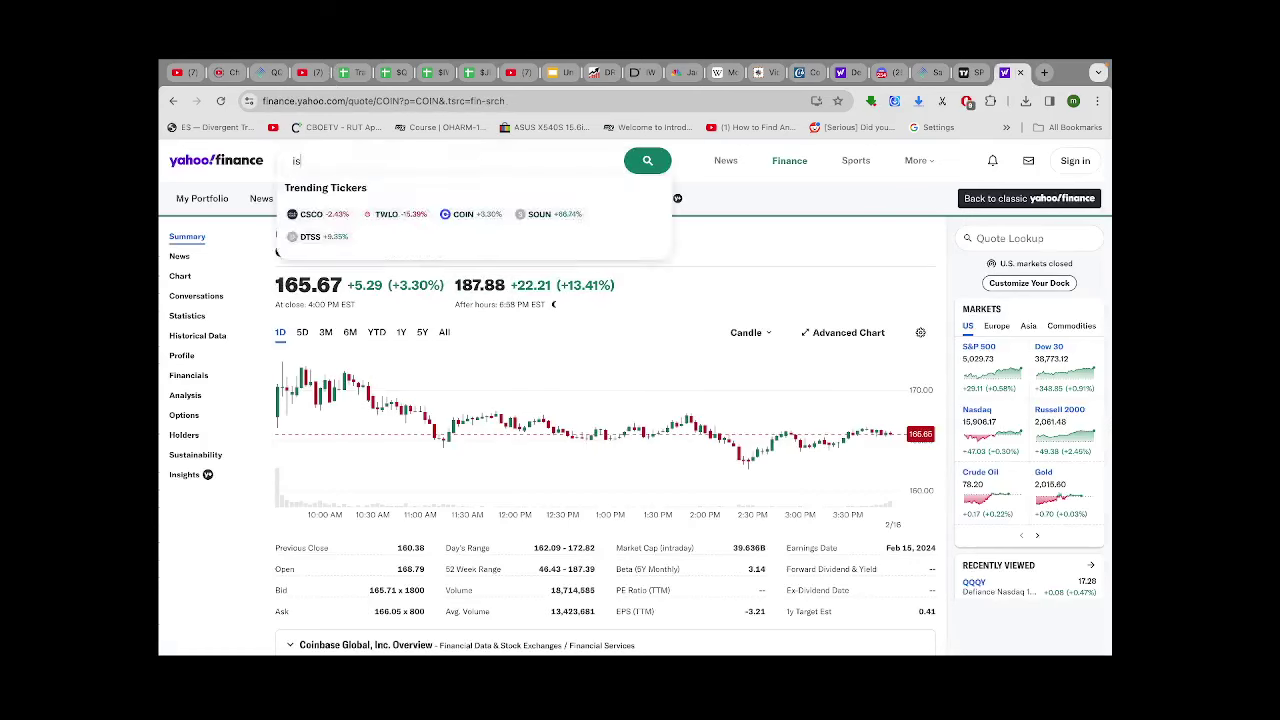
type("py")
key("Return")
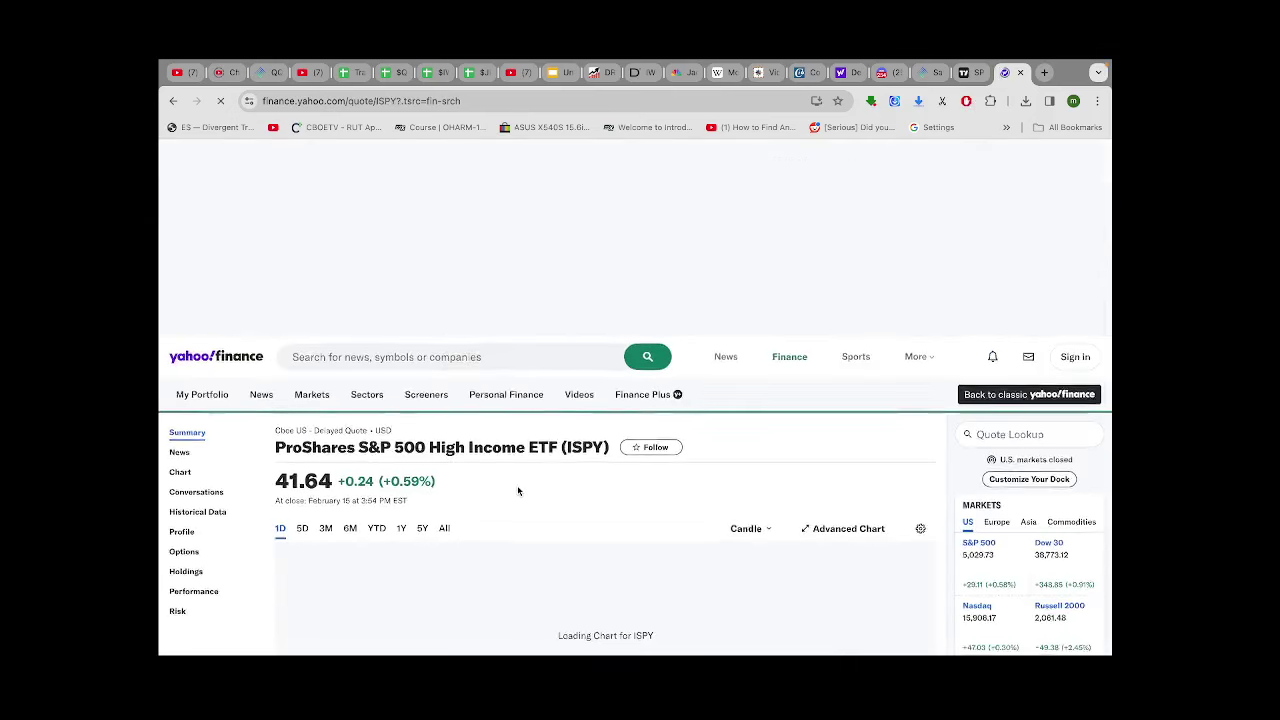
Examine the ISPY quote page, covering price, daily change, bid and ask, volume, NAV, net assets and fund overview.
scroll(386, 371, "down", 3)
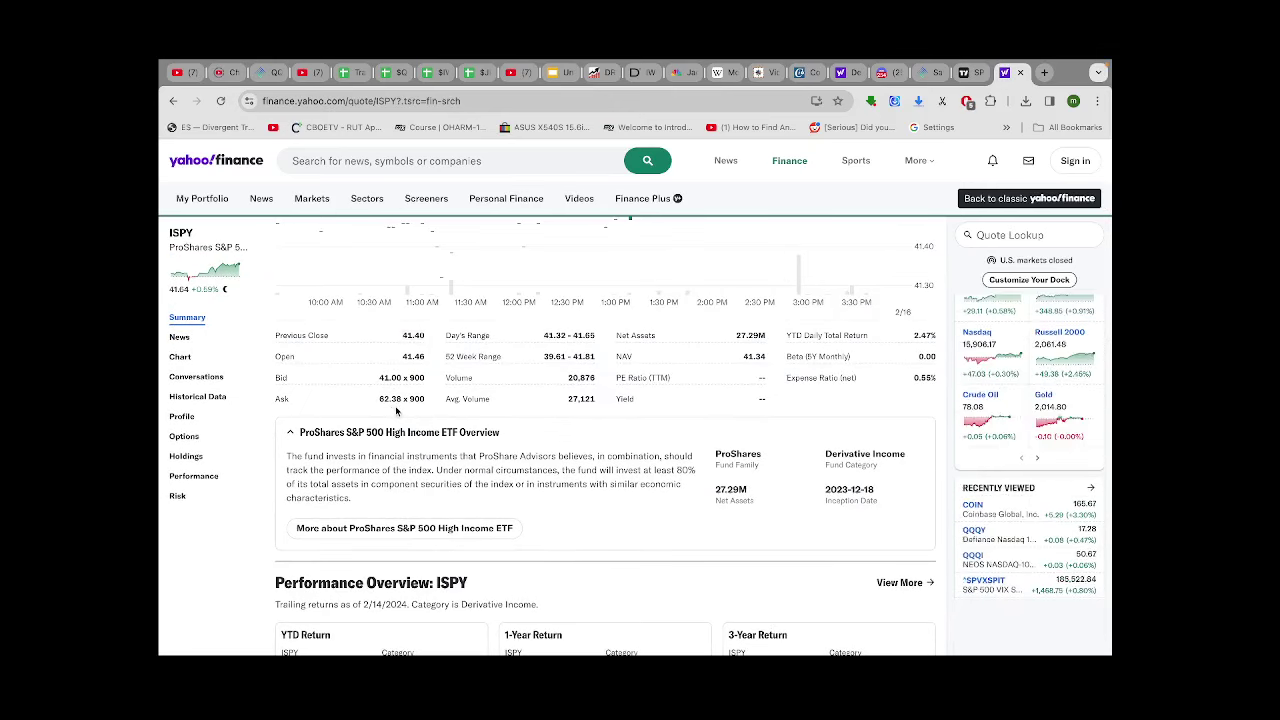
scroll(396, 410, "up", 1)
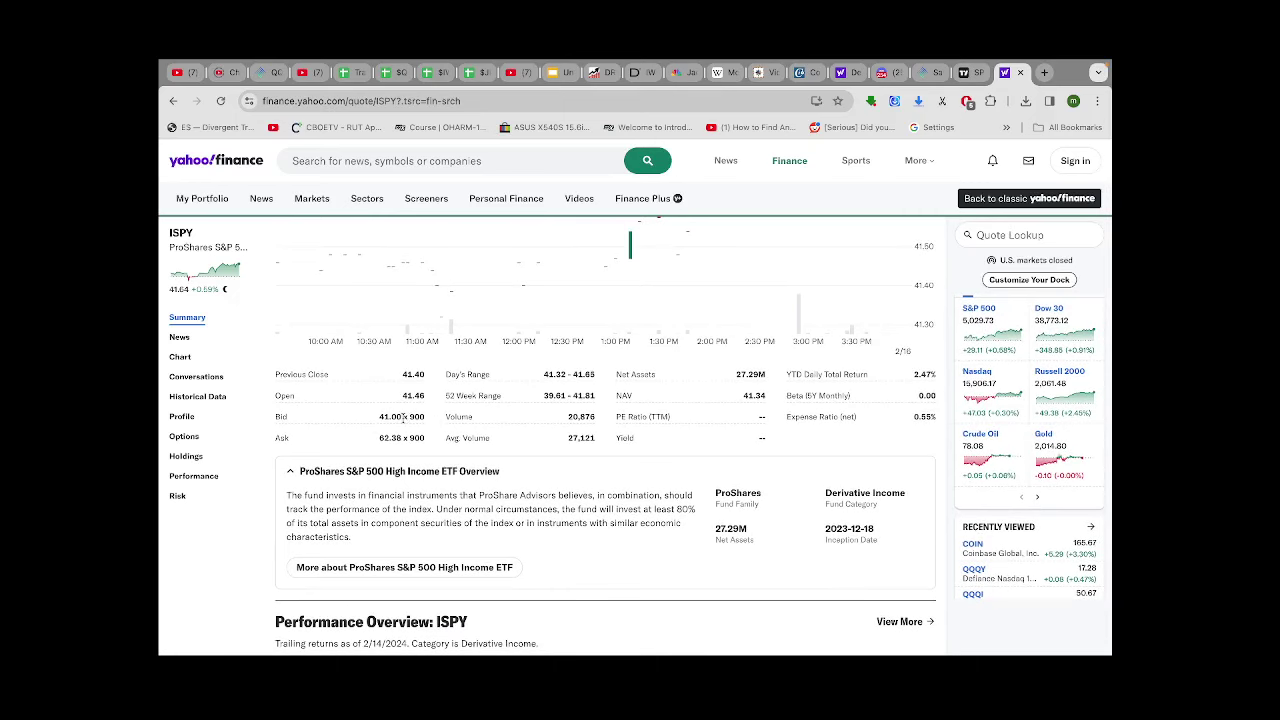
scroll(404, 422, "up", 3)
scroll(404, 422, "up", 1)
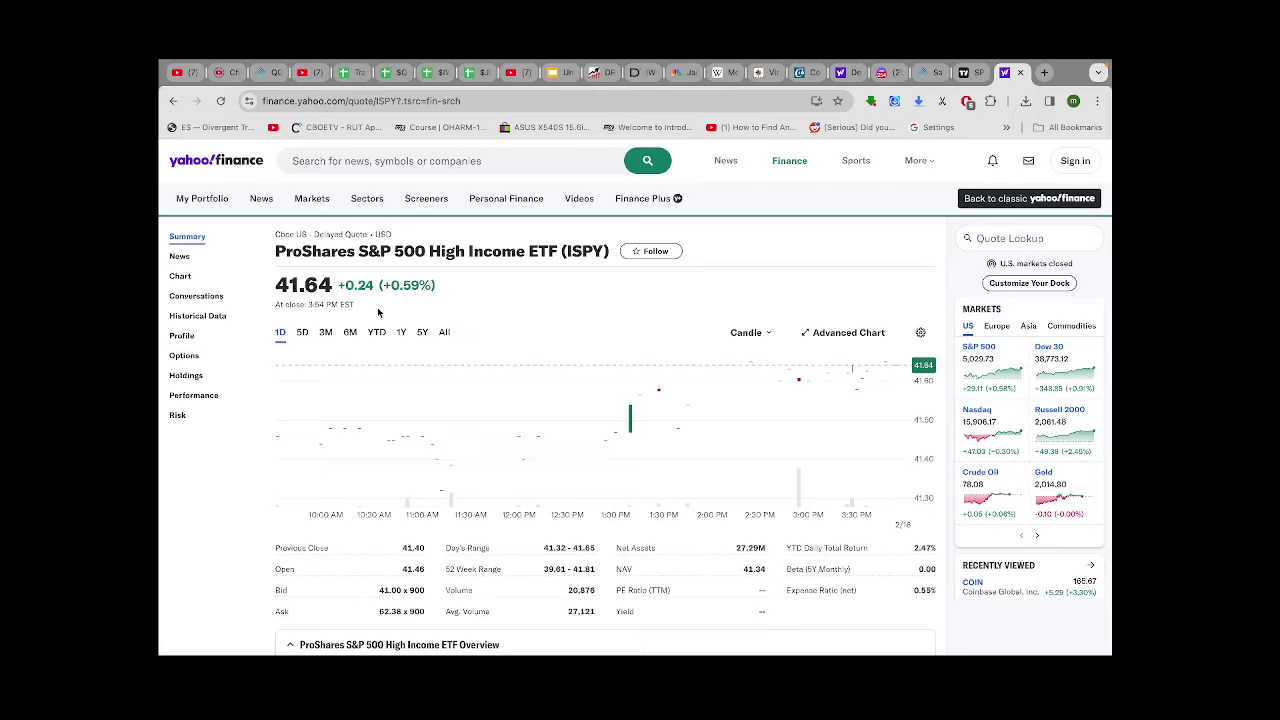
scroll(379, 314, "down", 1)
scroll(379, 314, "down", 3)
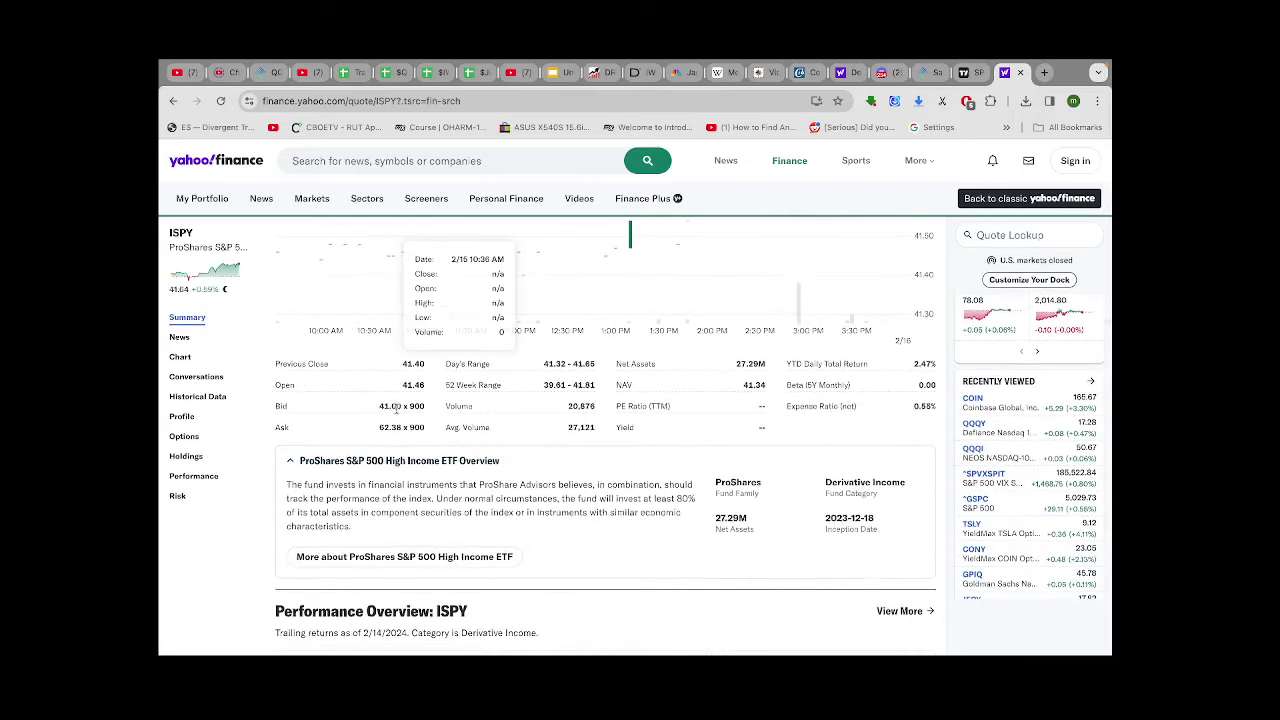
scroll(396, 408, "up", 3)
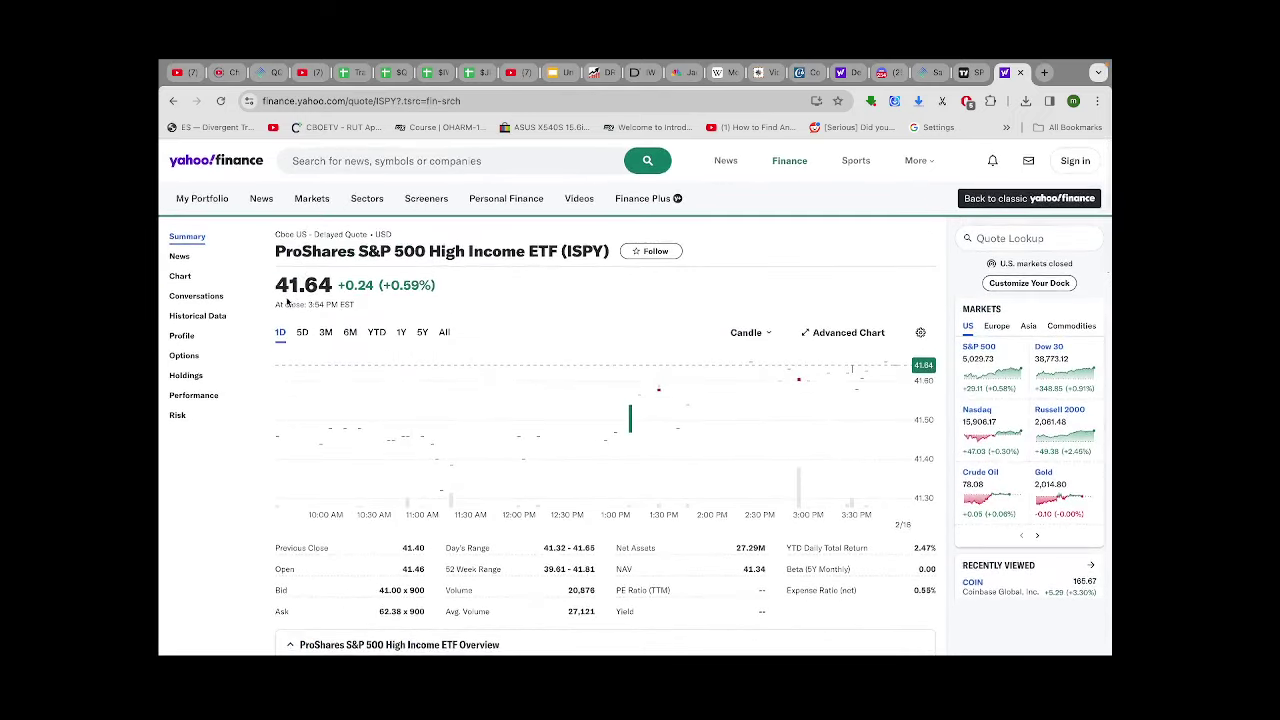
scroll(315, 296, "down", 3)
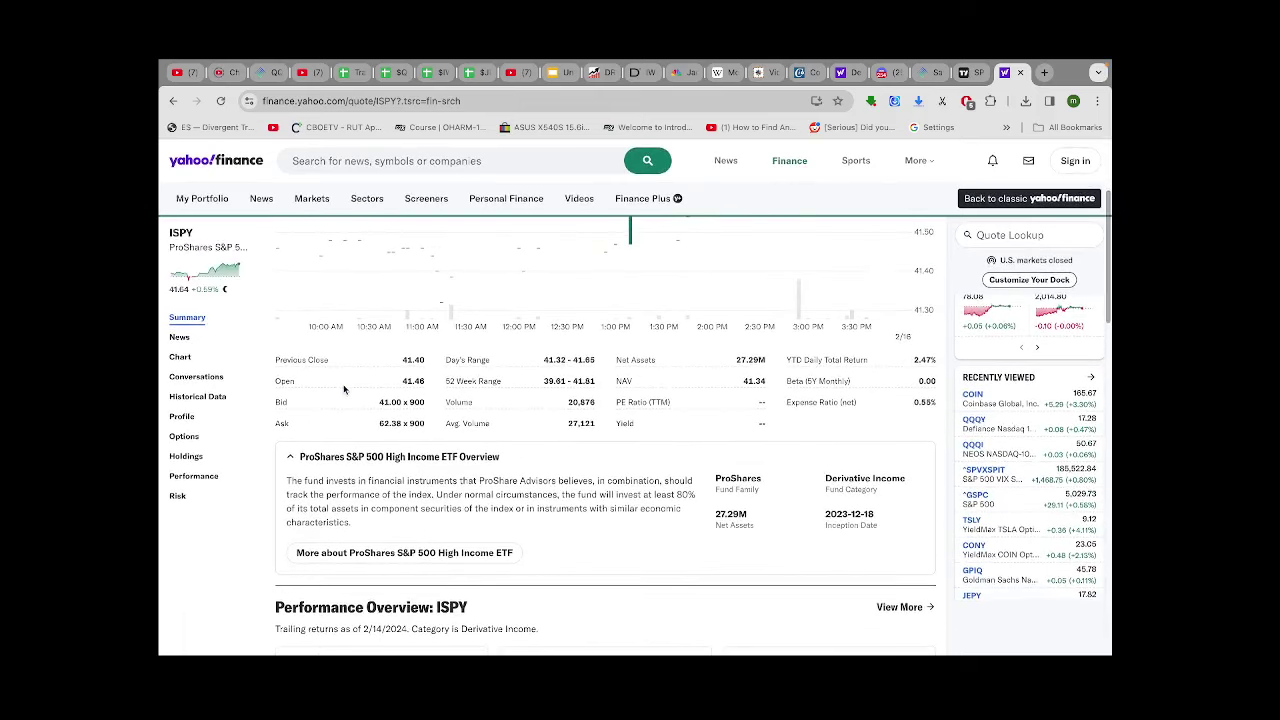
scroll(371, 361, "up", 3)
scroll(294, 275, "down", 1)
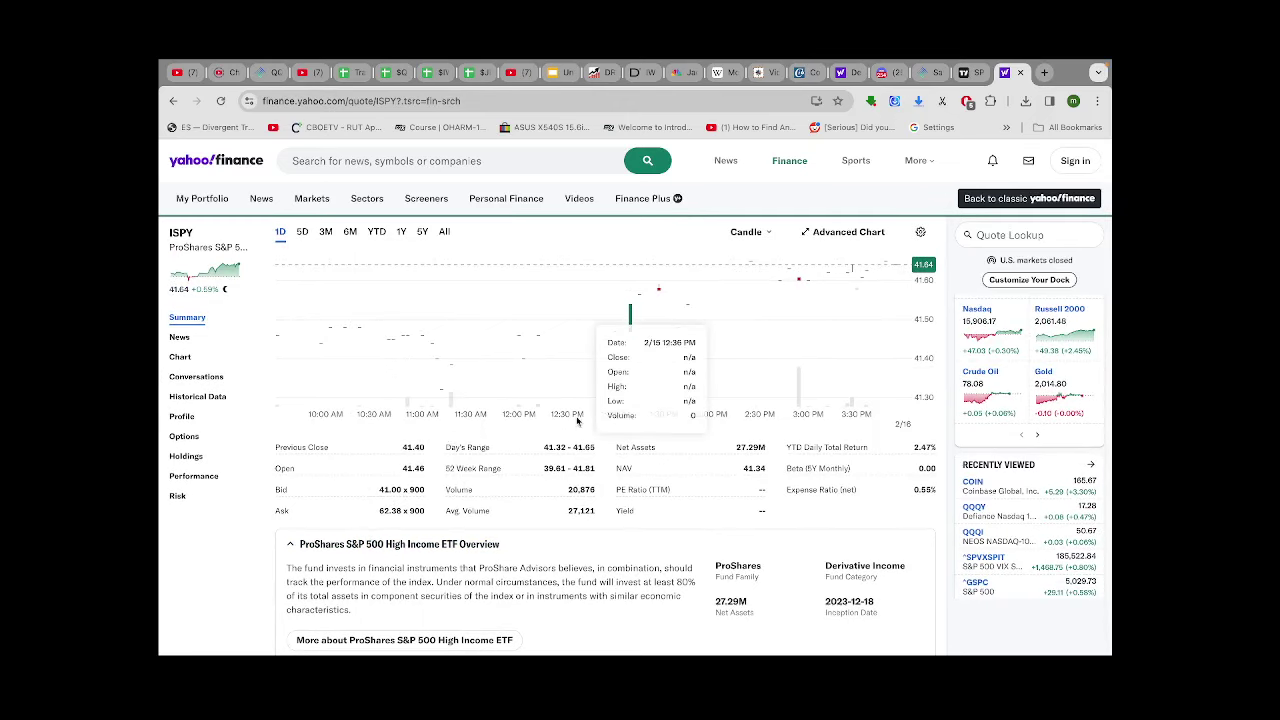
scroll(577, 421, "up", 2)
scroll(577, 421, "down", 1)
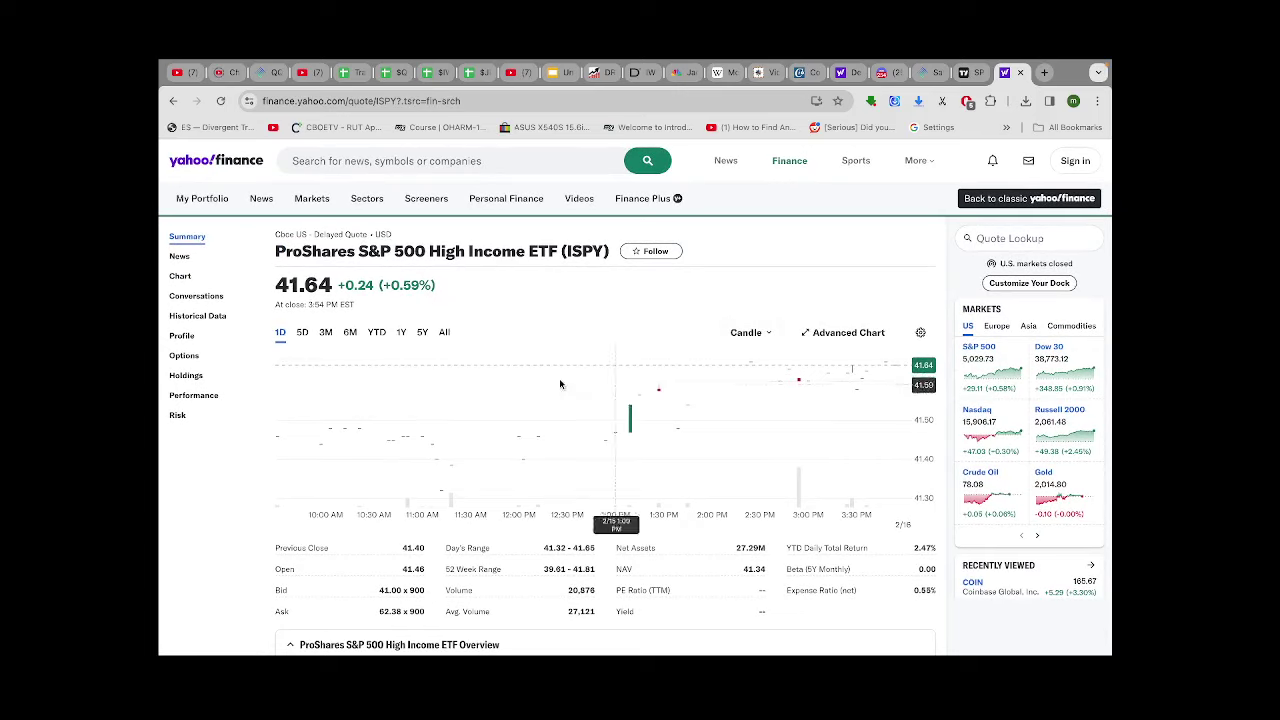
Set ISPY's chart to the 3M range and examine its candles and the key statistics beneath it.
left_click(328, 334)
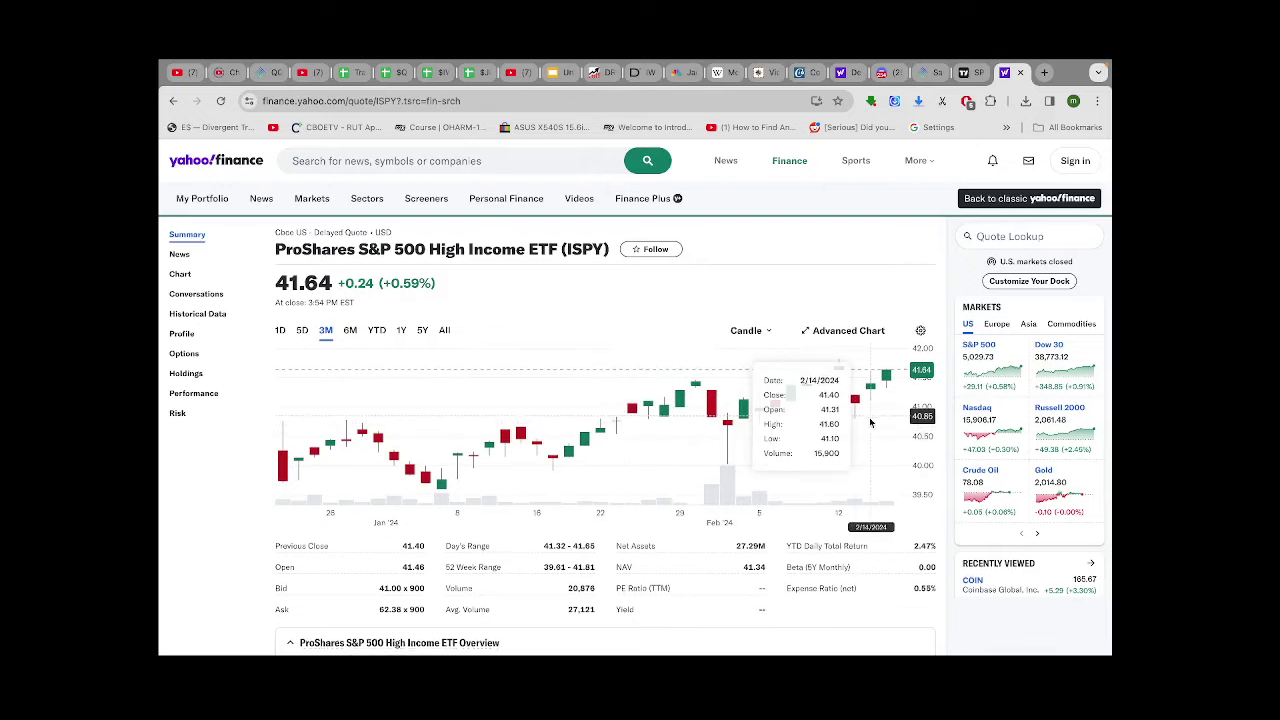
scroll(870, 423, "down", 1)
scroll(870, 423, "down", 2)
scroll(870, 423, "up", 3)
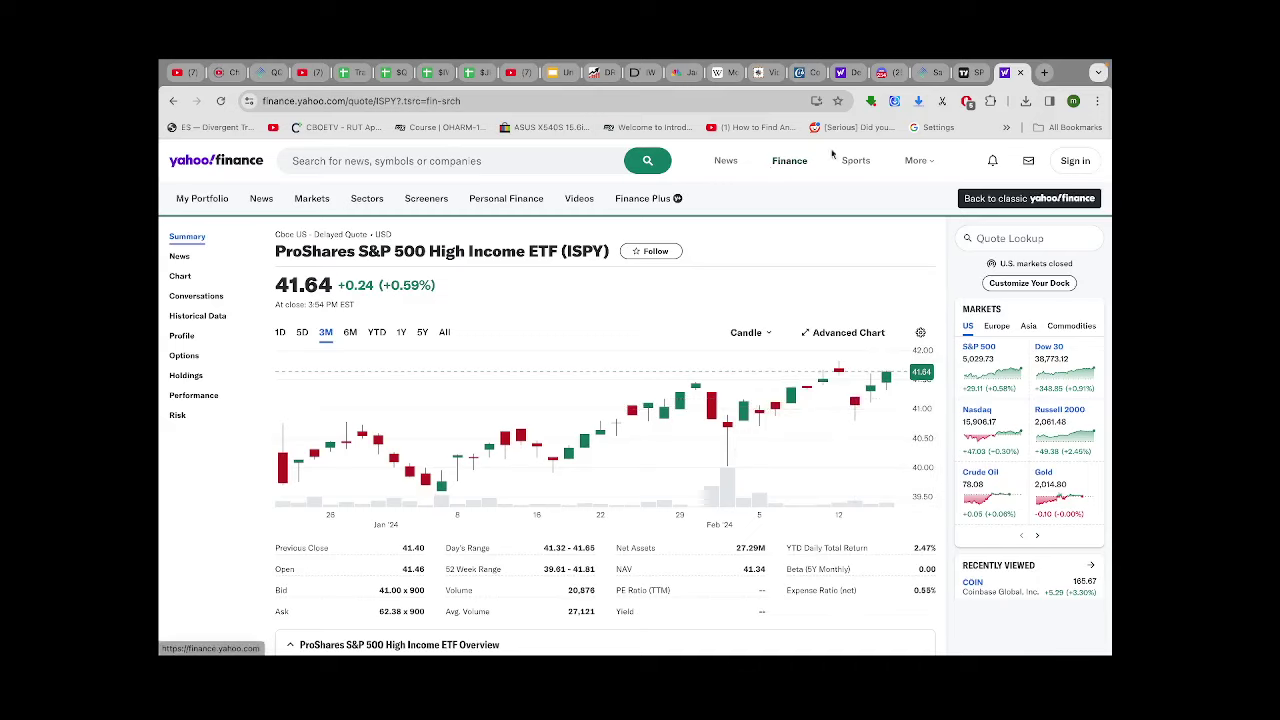
Check the SPX chart in TradingView, then return to the Tracking Error Sheet and compare the Nasdaq and small-cap funds' daily changes.
left_click(972, 76)
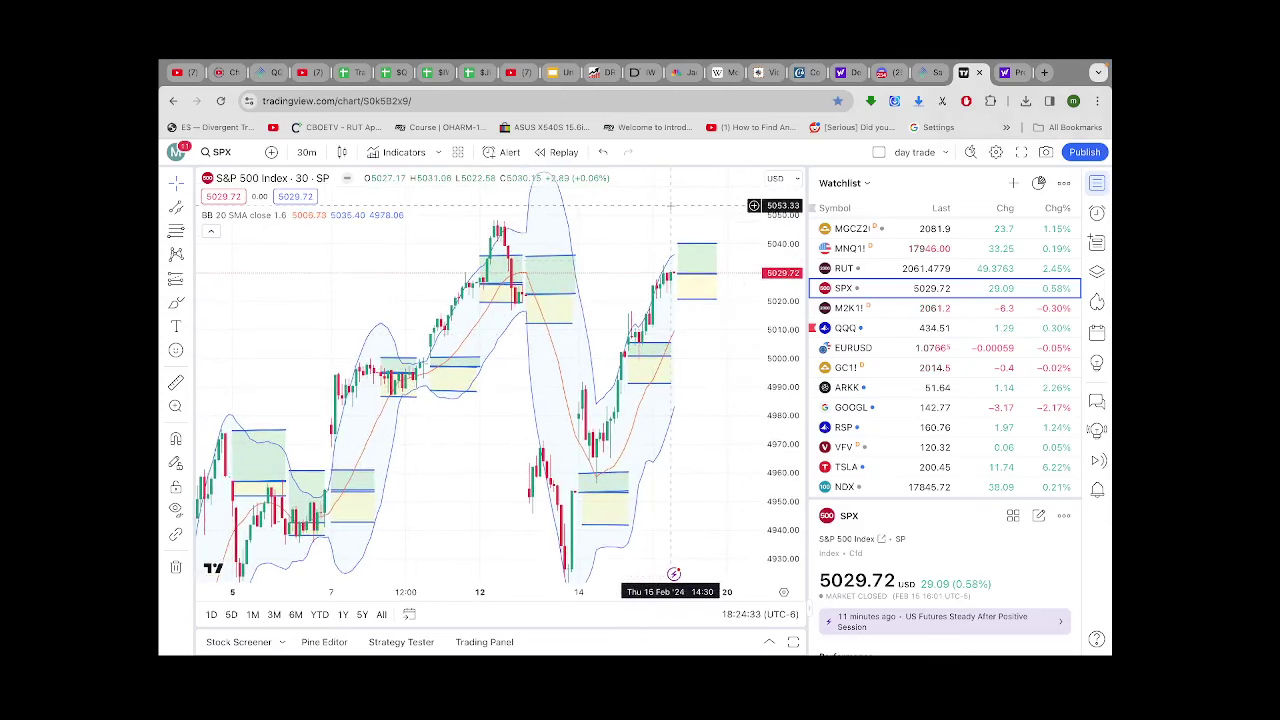
left_click(356, 73)
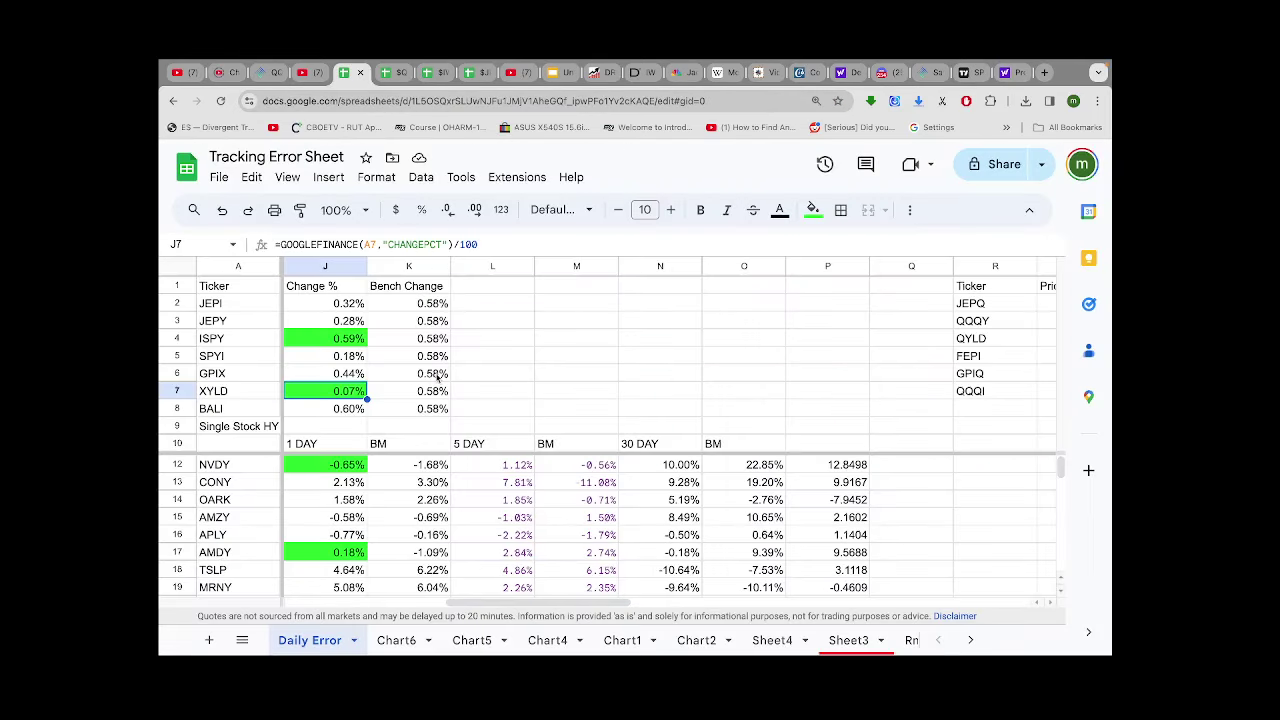
scroll(436, 377, "right", 8)
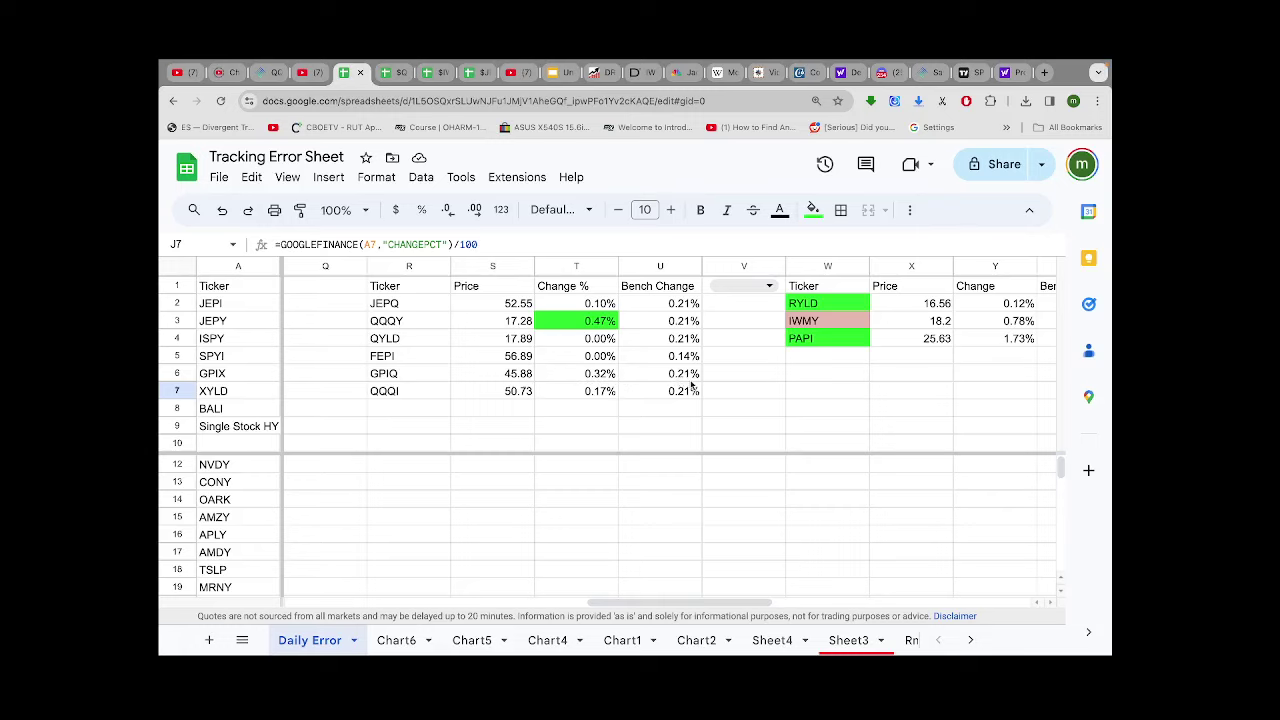
Go through the $QQQY and $IWMY 2024 spreadsheets to $JEPY and examine its latest trade row through realized profit, fund size and EPS.
left_click(392, 80)
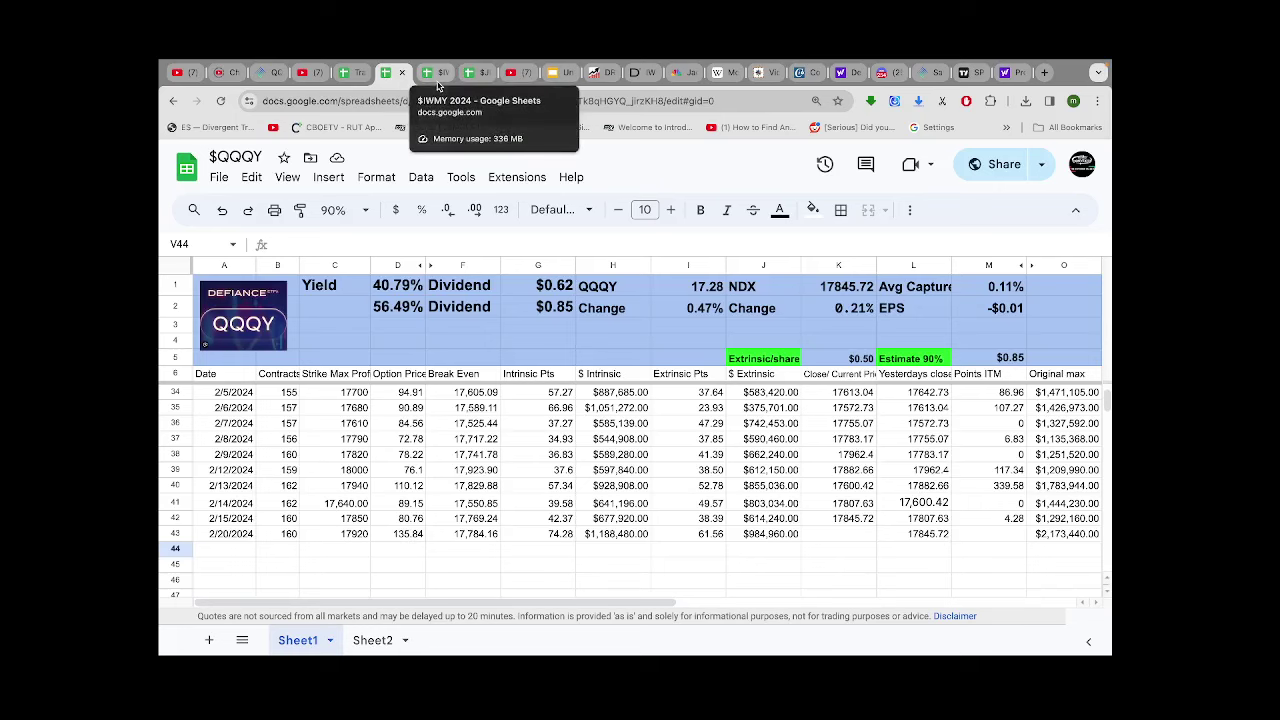
left_click(438, 82)
left_click(478, 82)
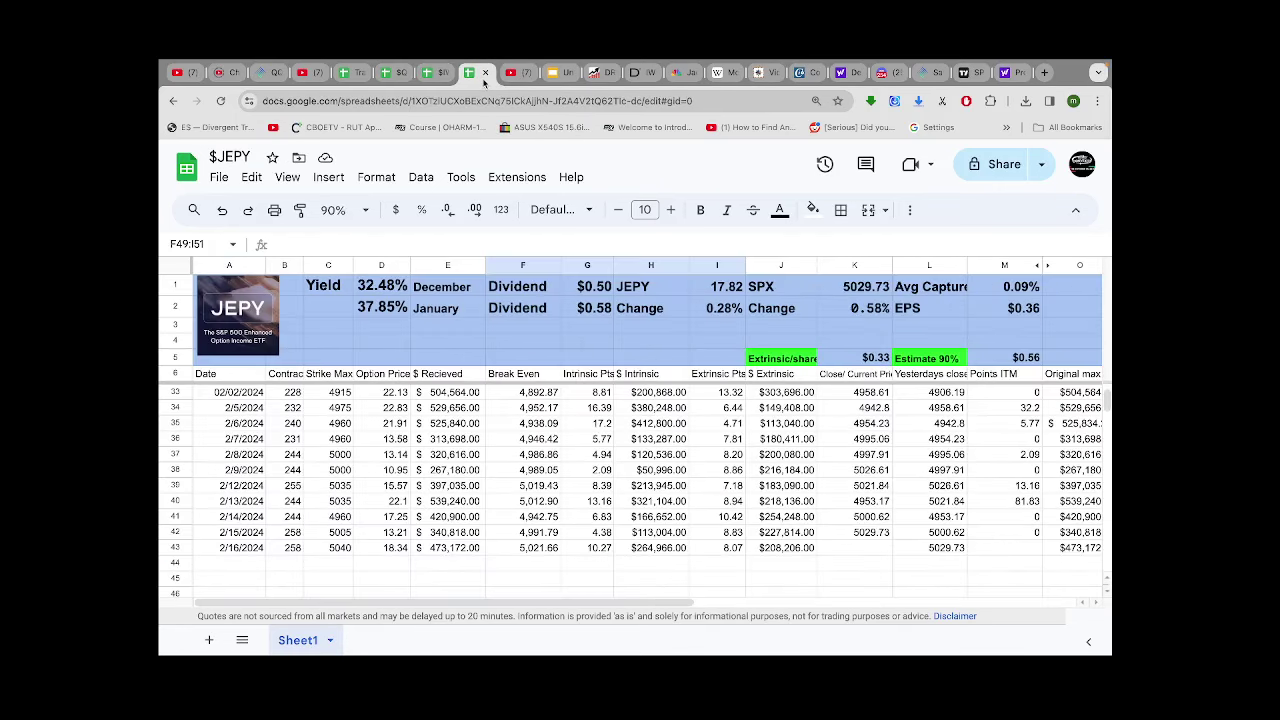
scroll(515, 468, "right", 4)
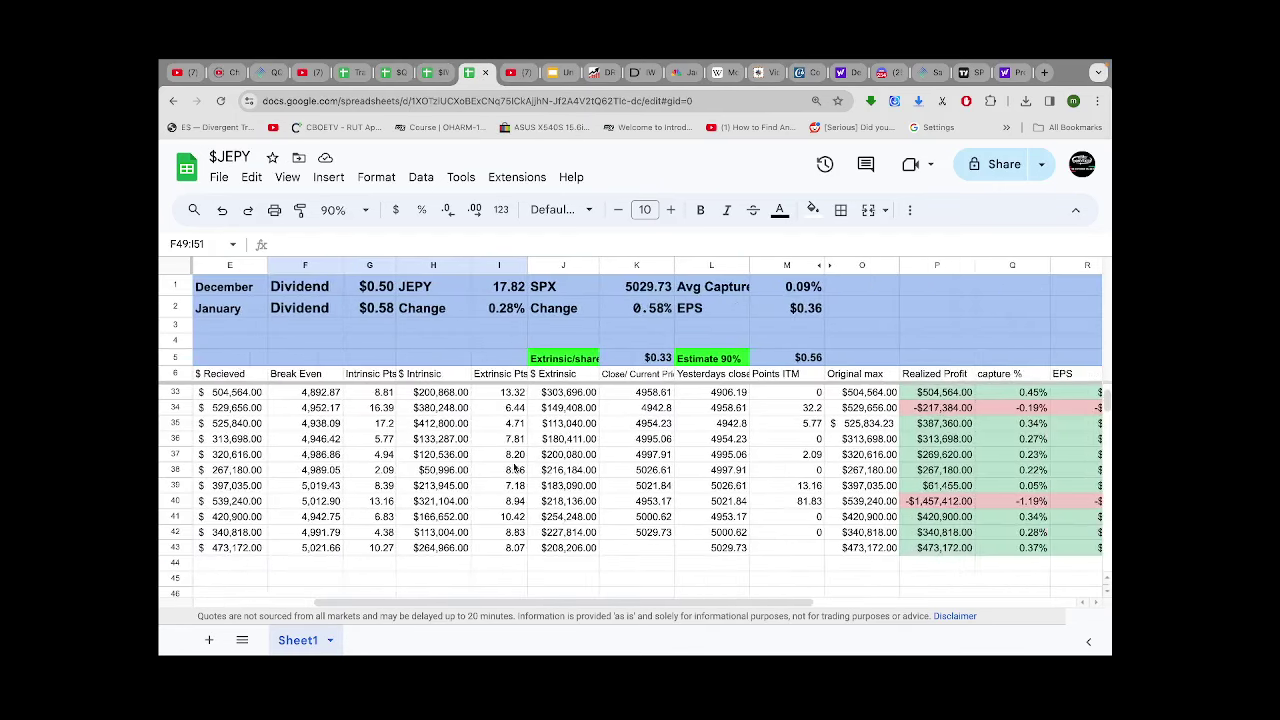
scroll(515, 468, "right", 4)
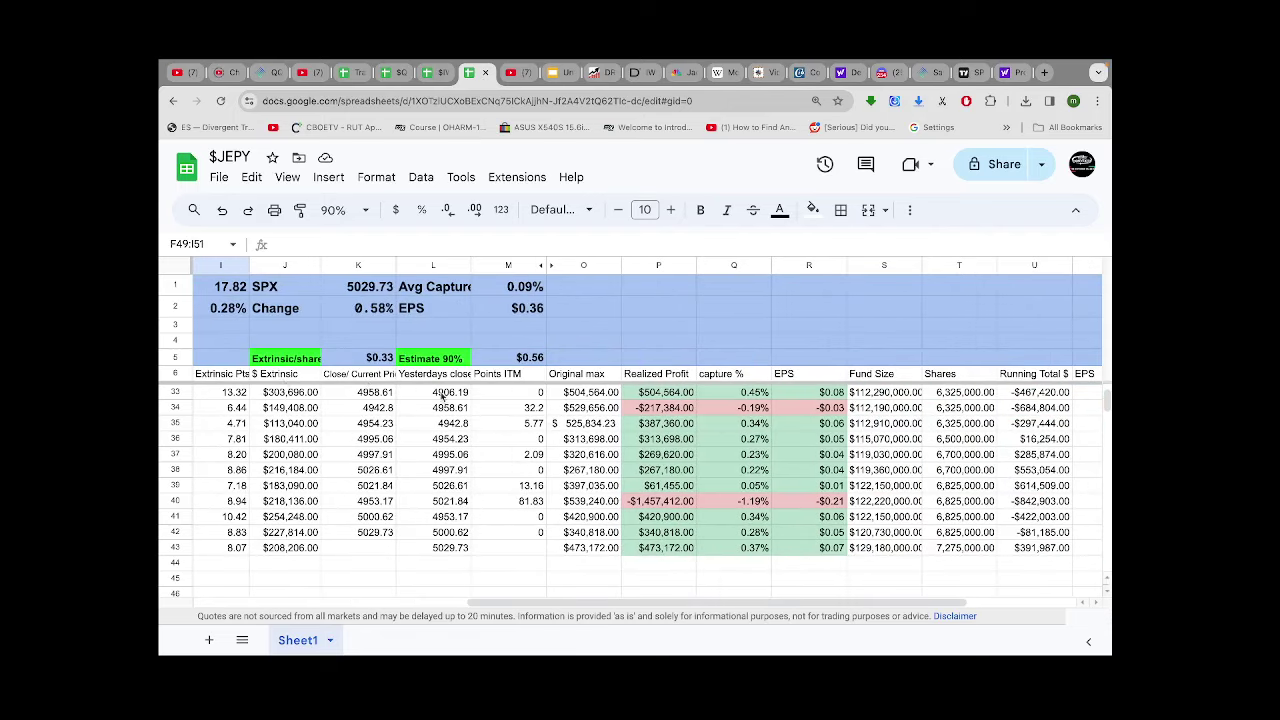
scroll(833, 506, "right", 2)
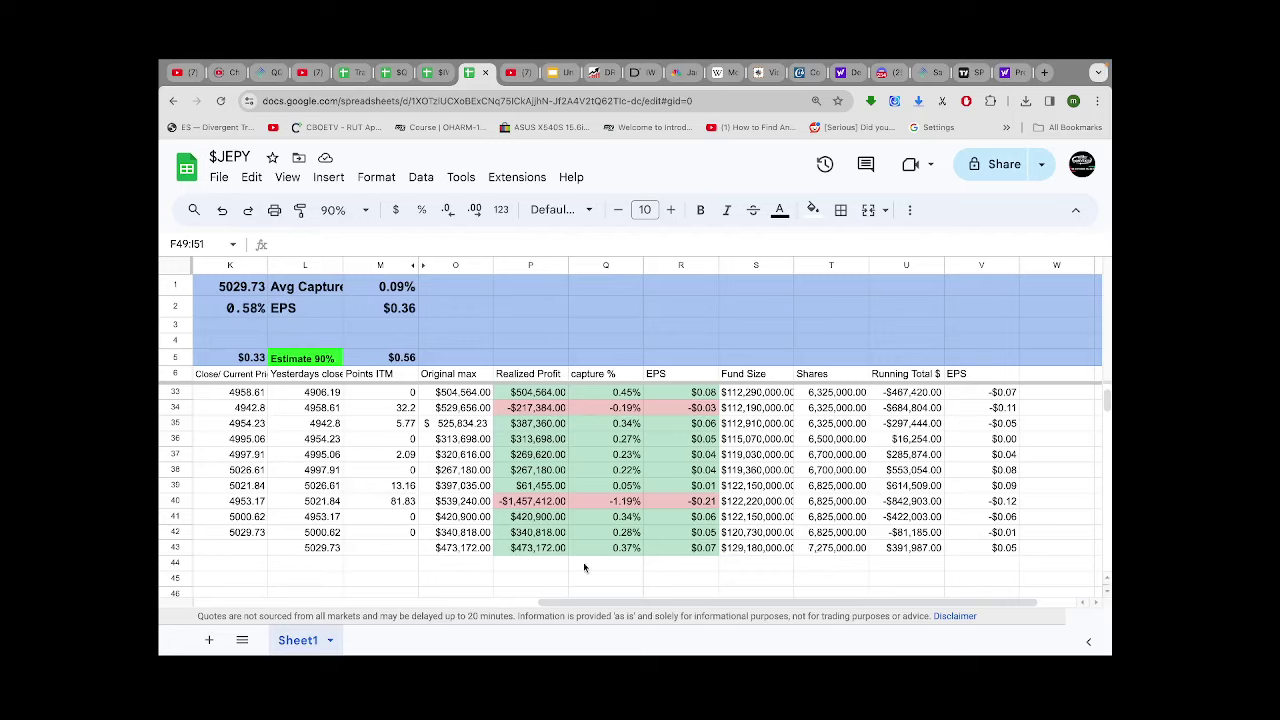
scroll(584, 567, "left", 2)
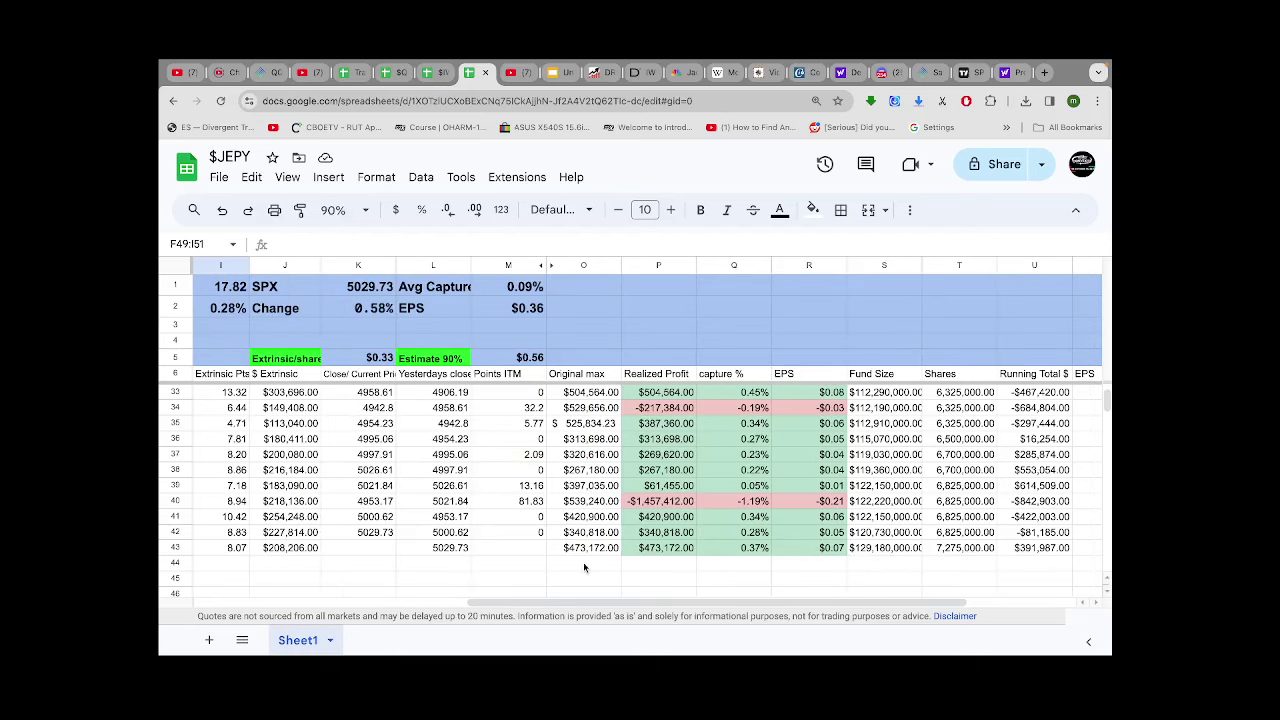
scroll(584, 567, "left", 6)
scroll(584, 567, "left", 2)
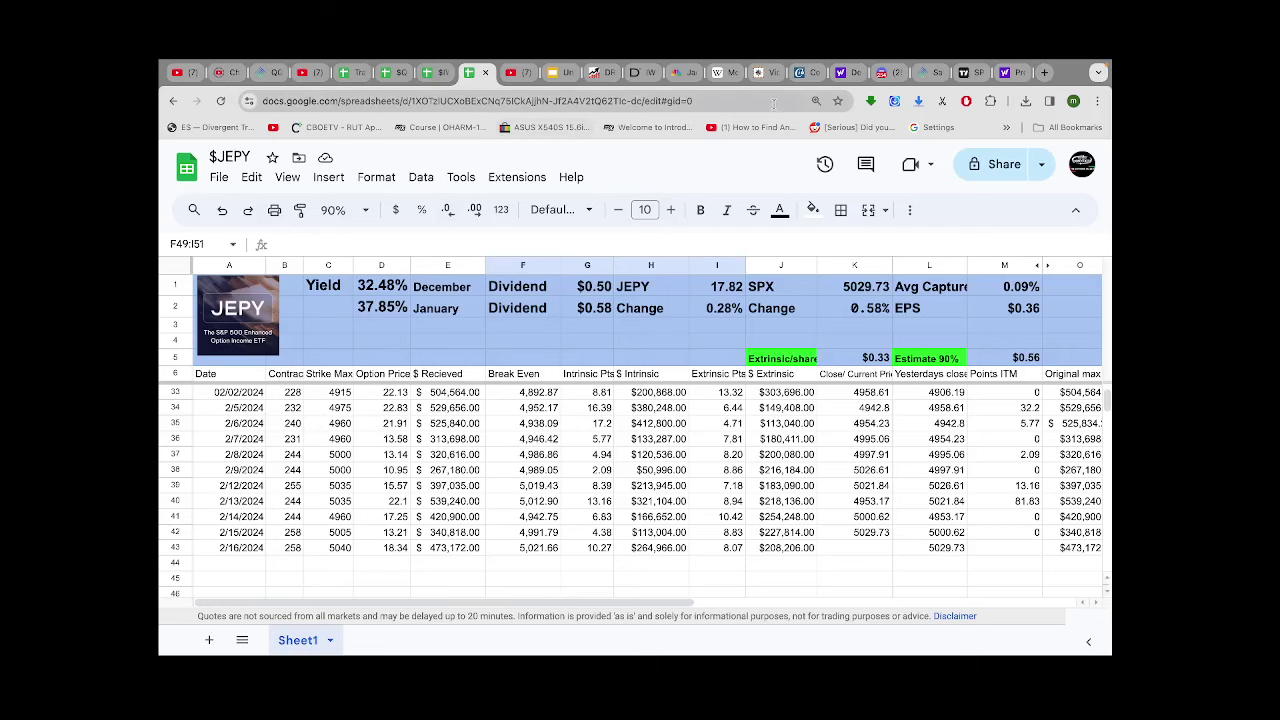
Switch to TradingView and show the RUT small-cap index chart at a 1-week interval.
left_click(964, 72)
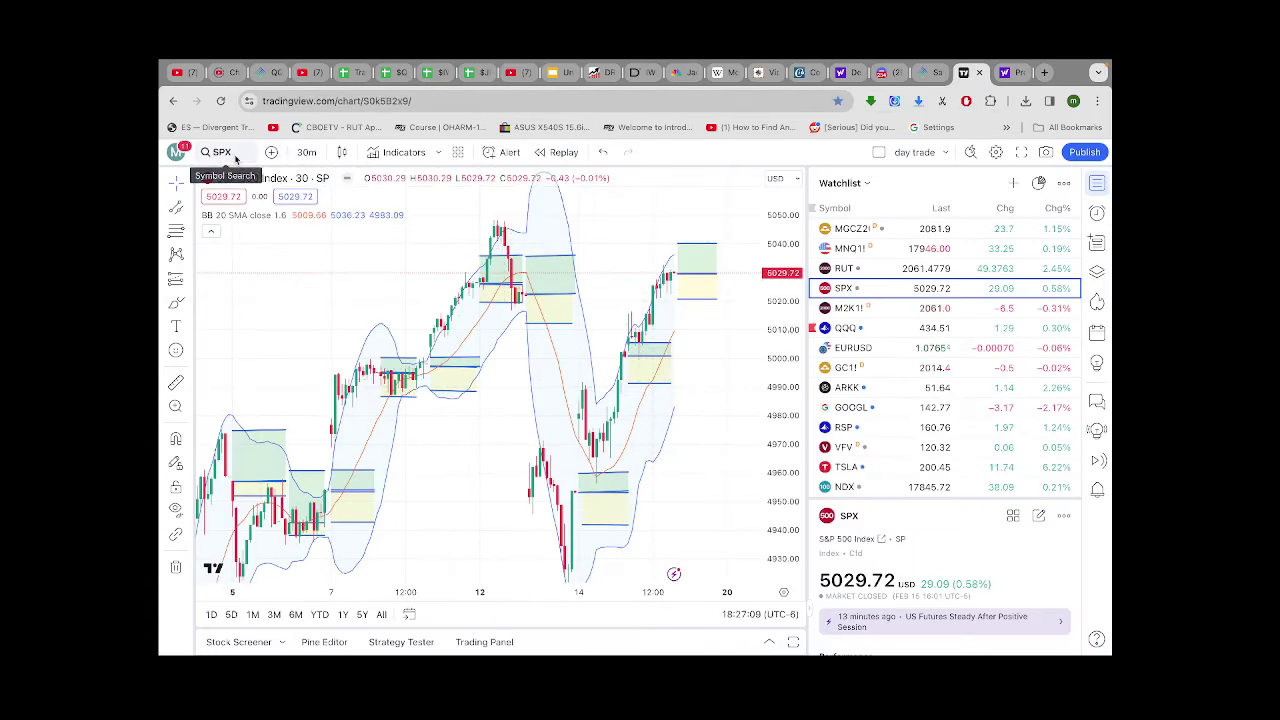
left_click(847, 274)
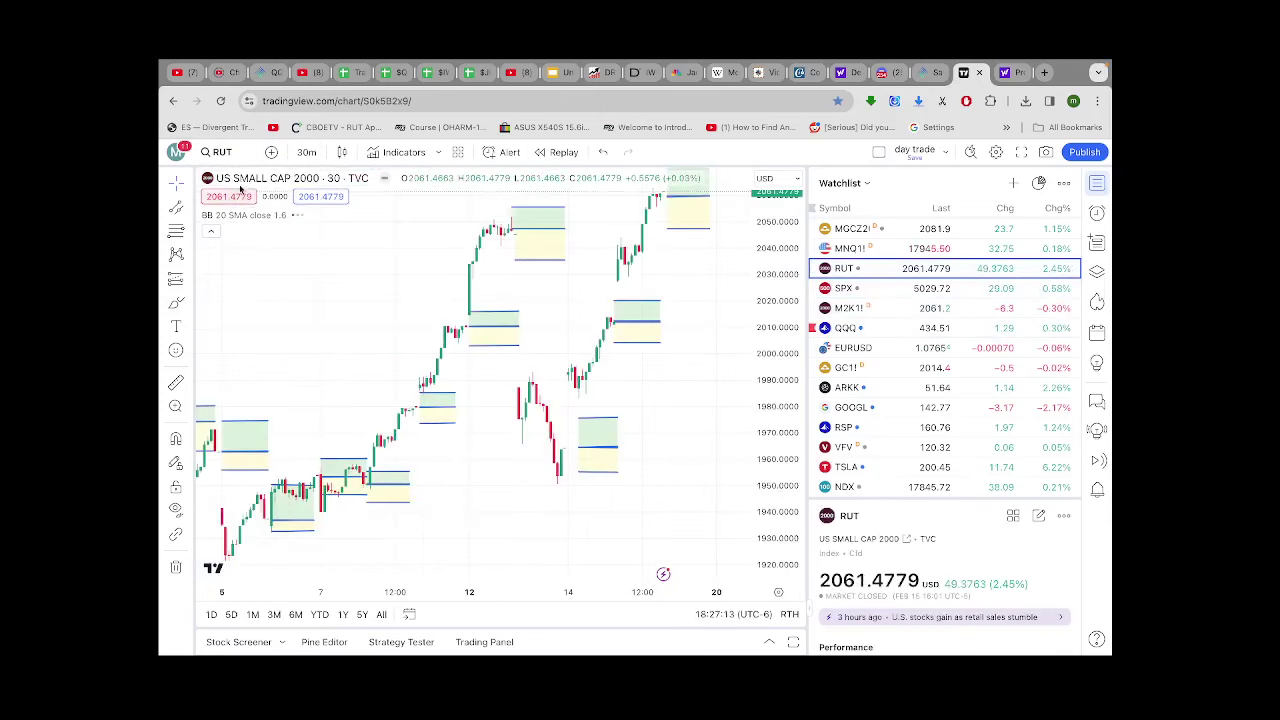
left_click(306, 152)
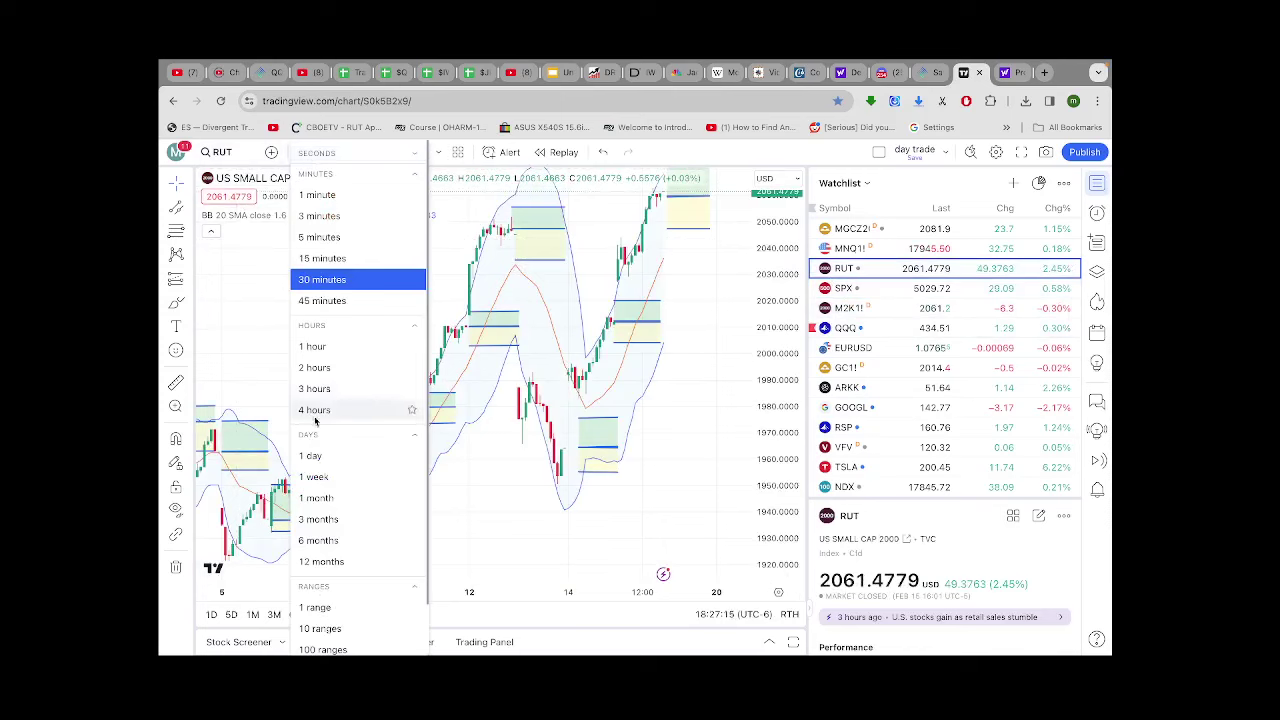
left_click(314, 477)
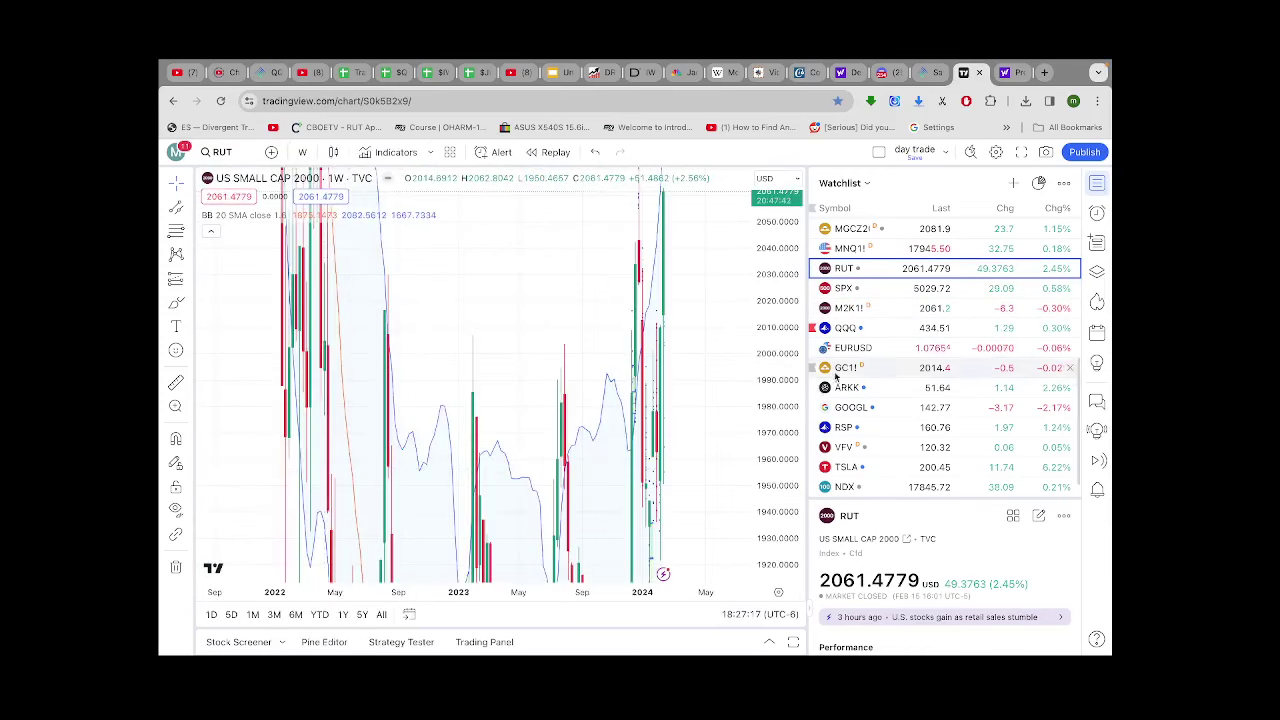
Examine RUT's weekly candles over a wider price range, then load the SPX chart.
right_click(797, 345)
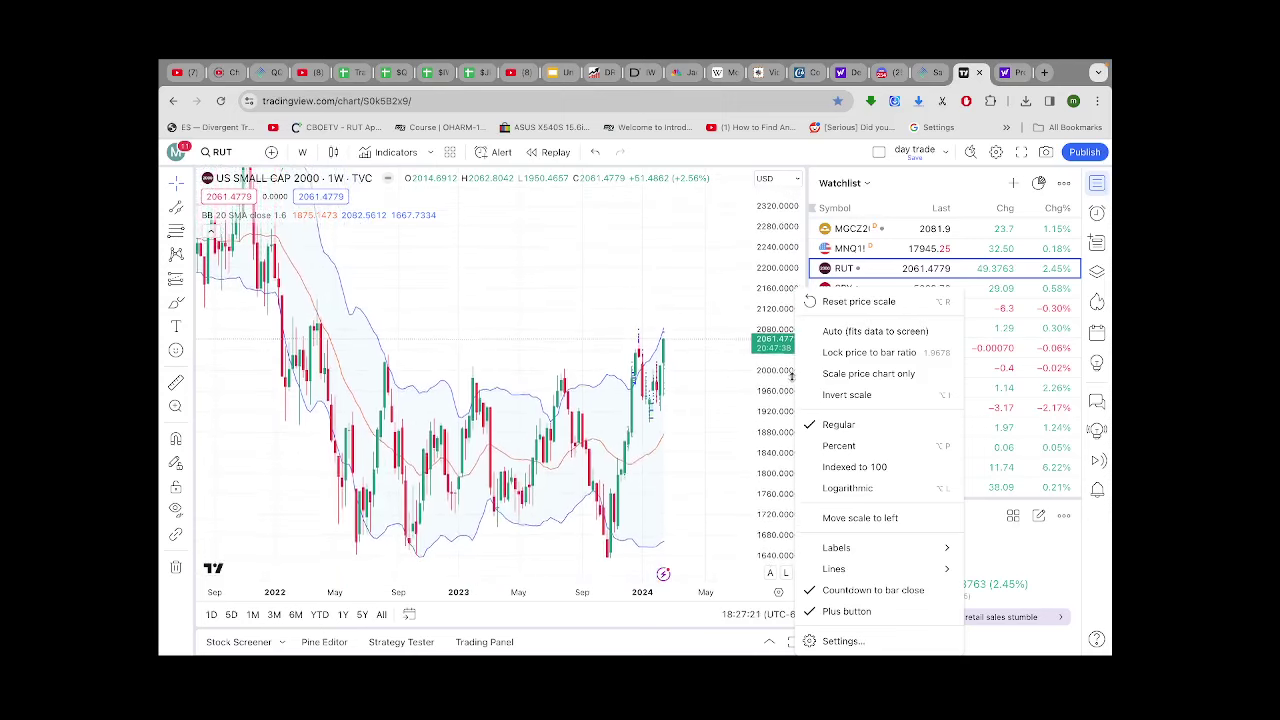
left_click(743, 459)
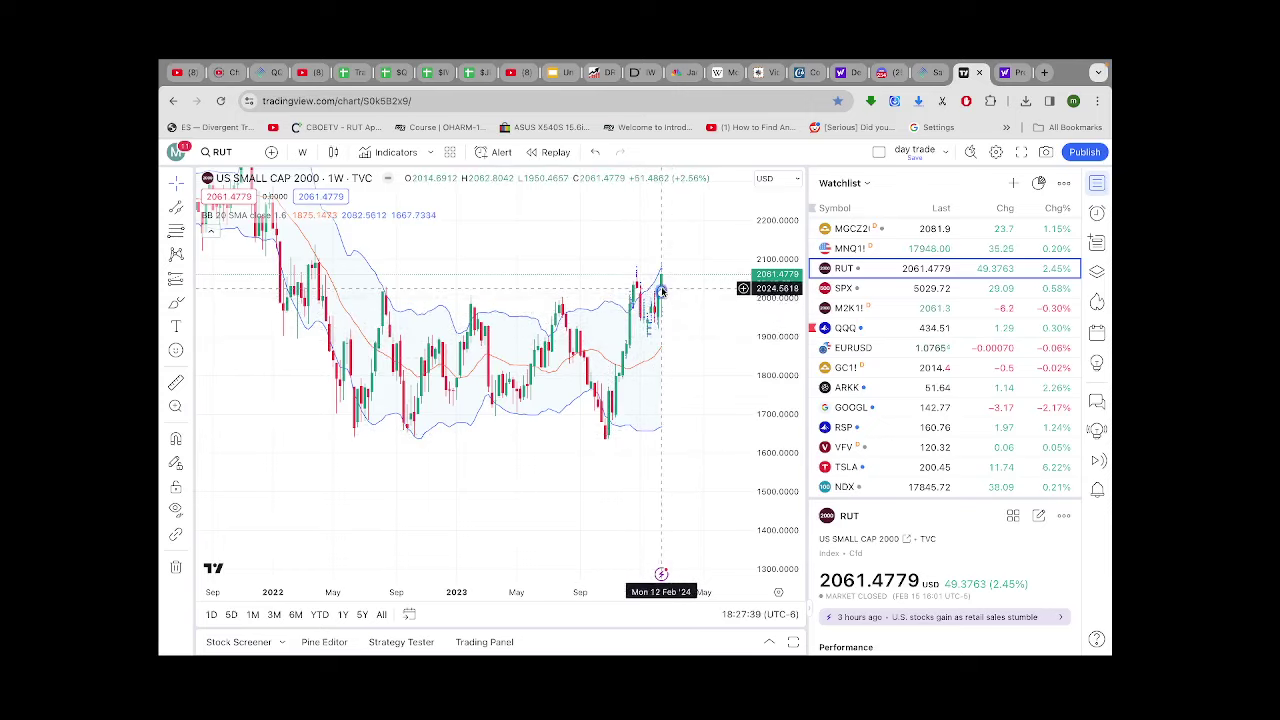
left_click(239, 151)
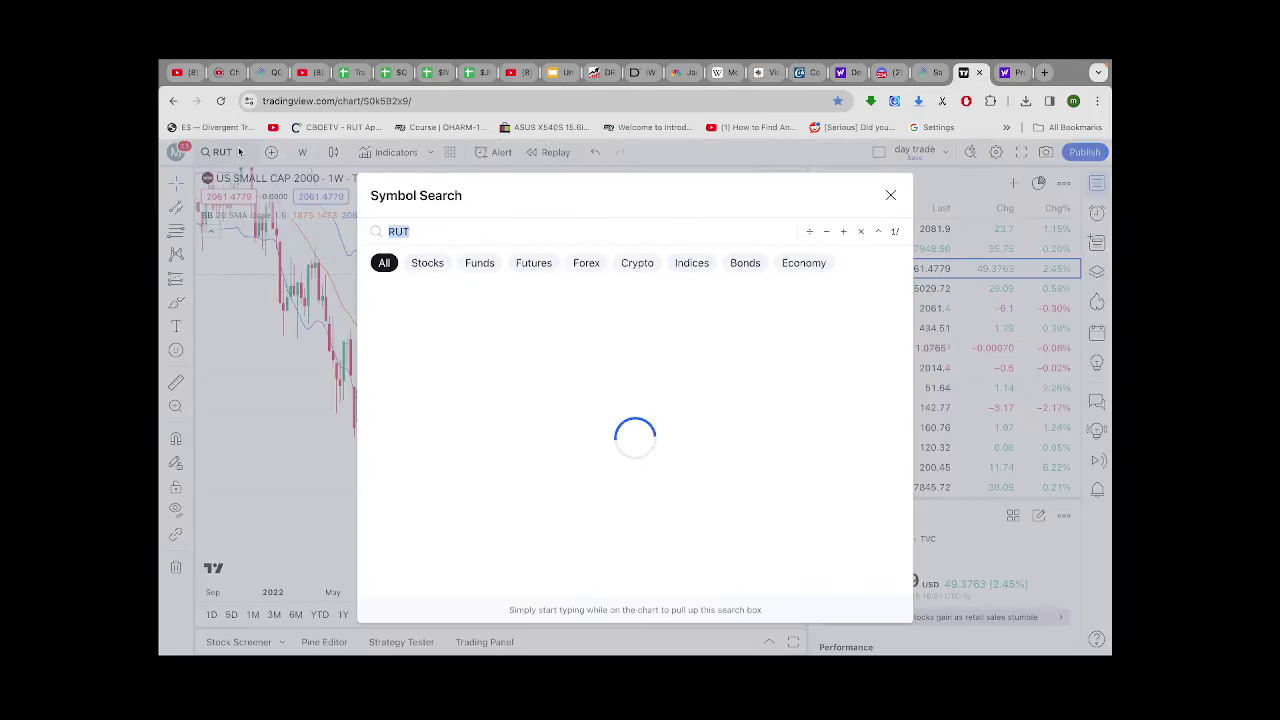
type("SPX")
key("Return")
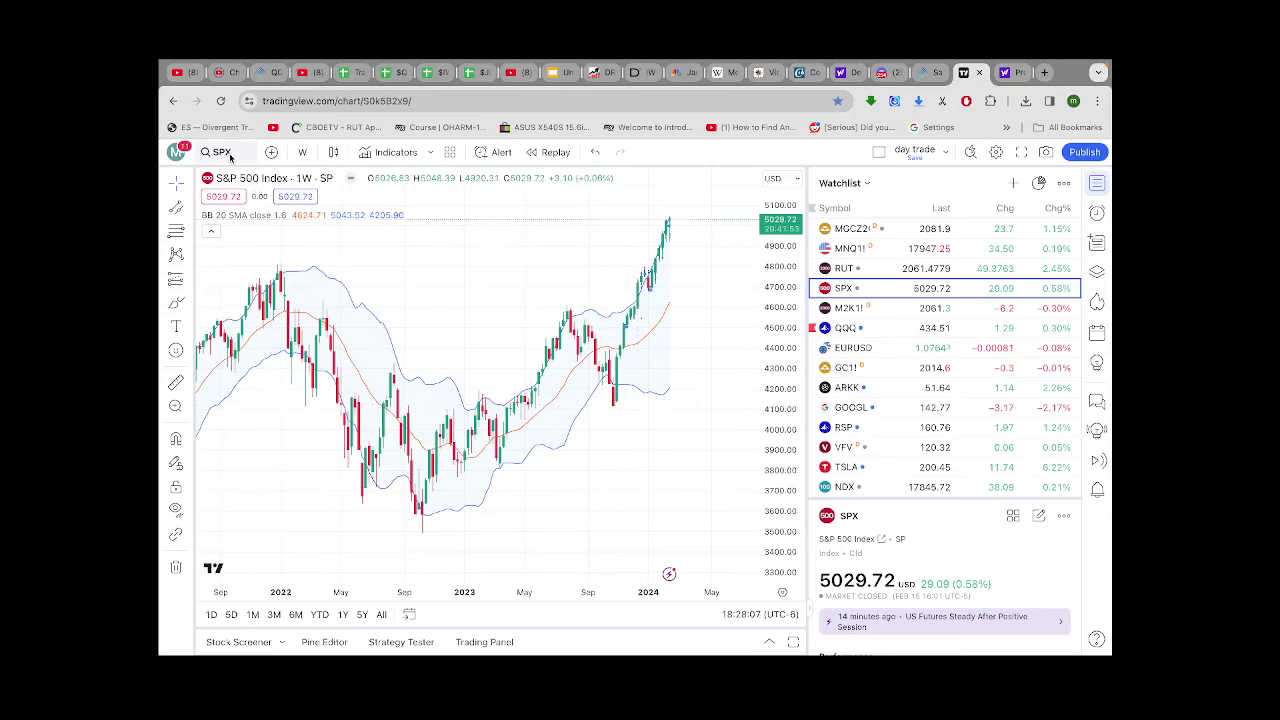
Load the NDX index chart and examine its weekly candles against the Bollinger Bands.
left_click(222, 152)
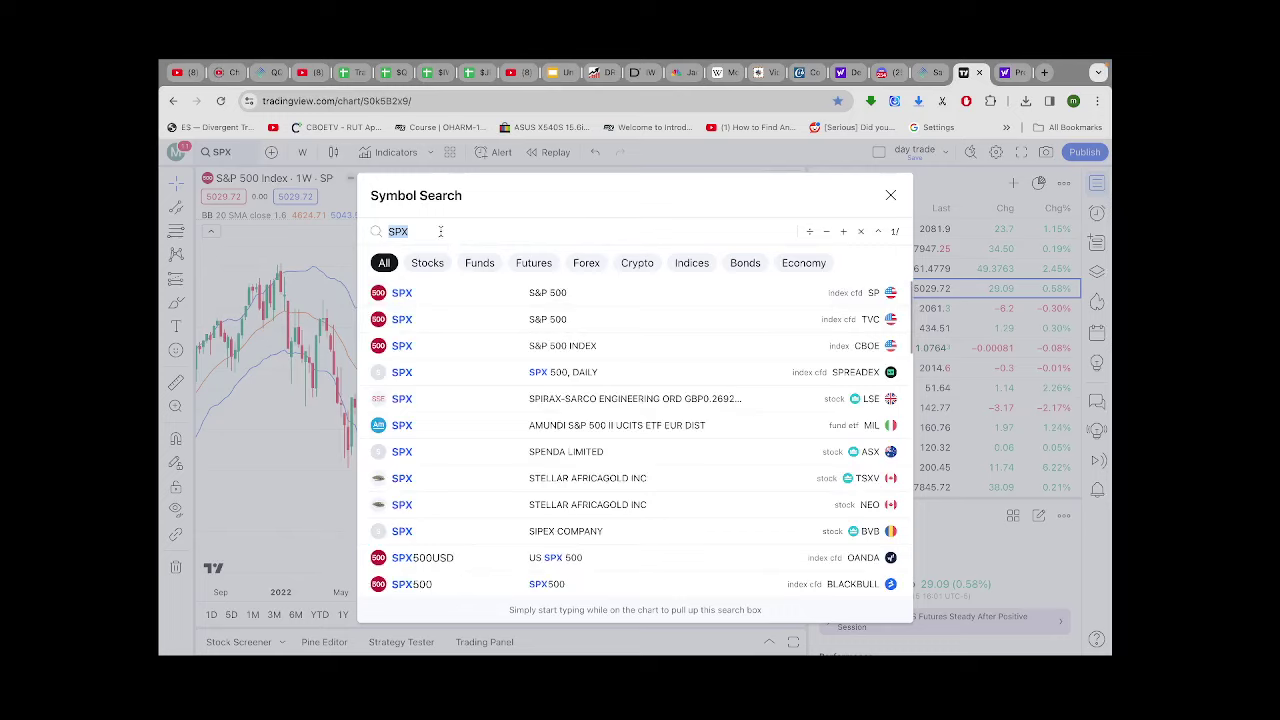
type("NDX")
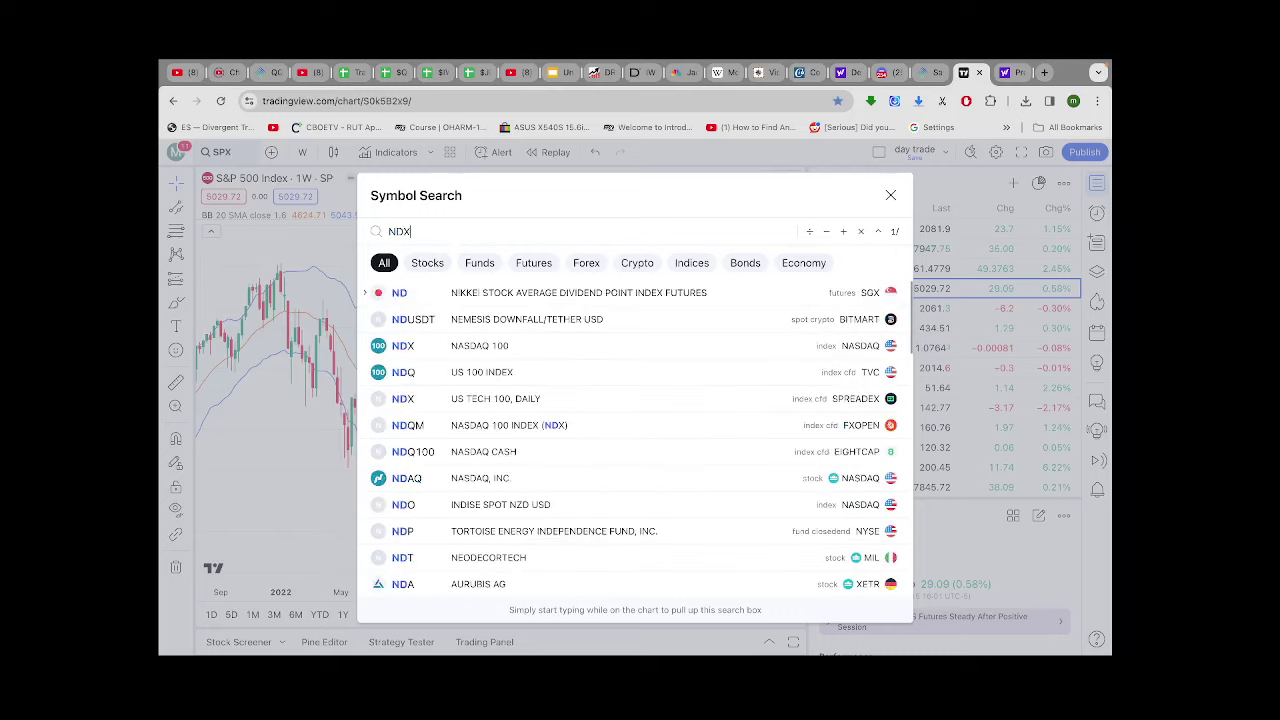
key("Return")
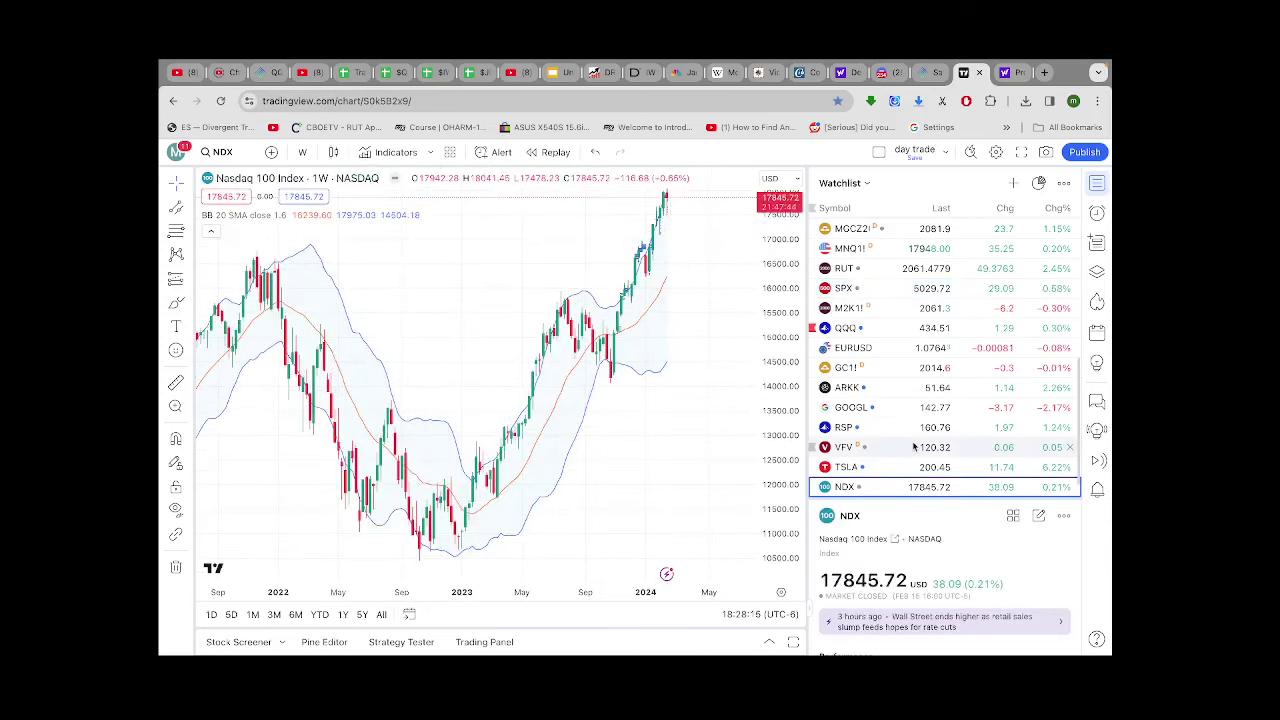
scroll(784, 363, "down", 3)
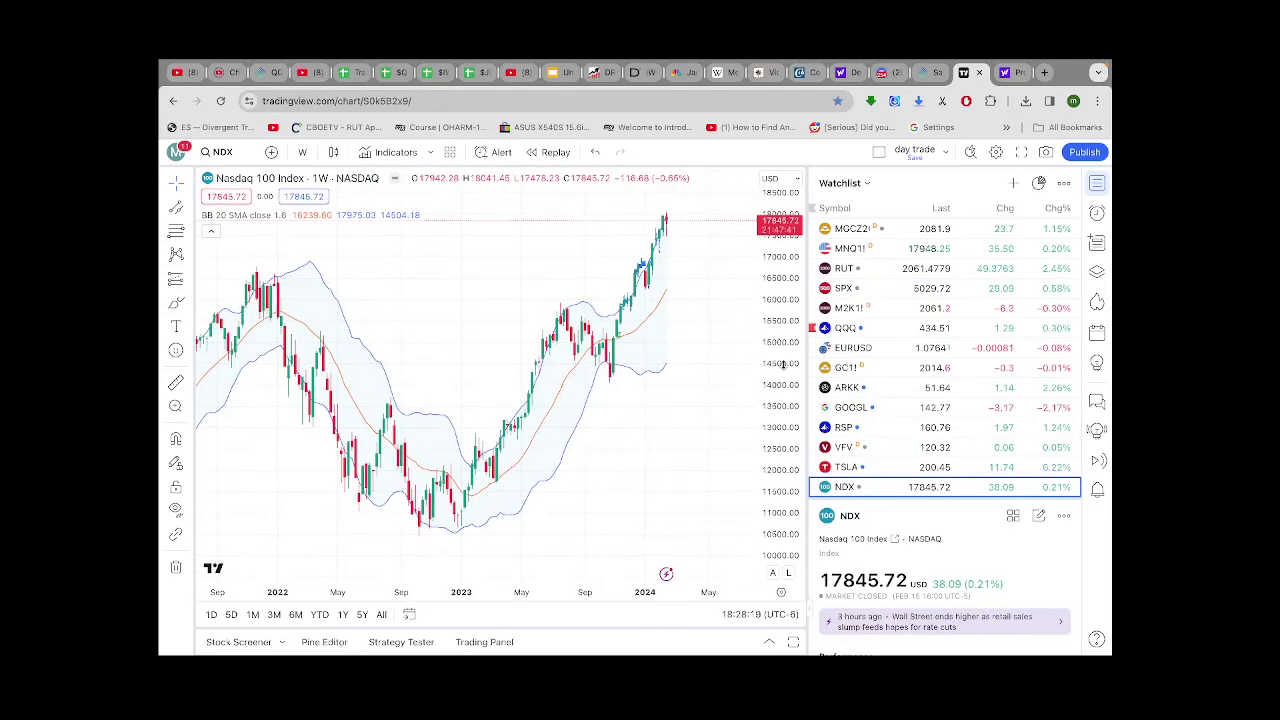
Return to the Tracking Error Sheet and compare the daily and benchmark changes of the Nasdaq, small-cap and treasury funds through SVOL.
left_click(352, 72)
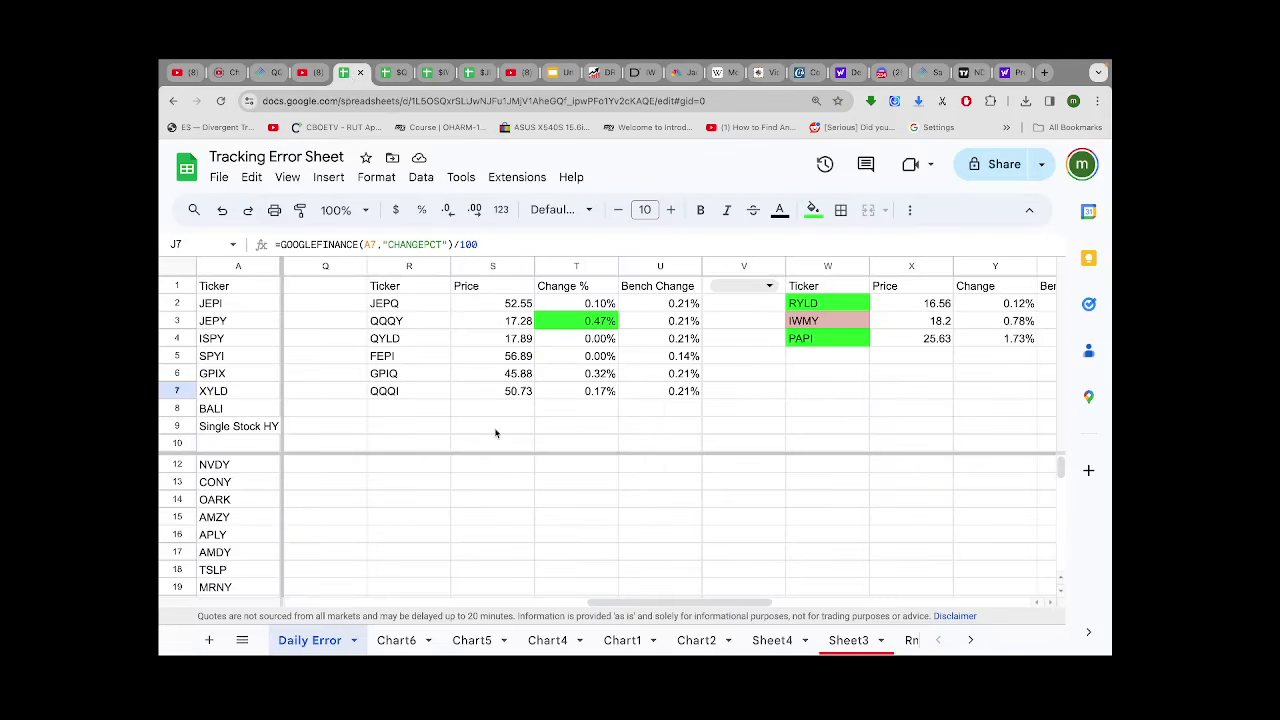
scroll(495, 433, "right", 5)
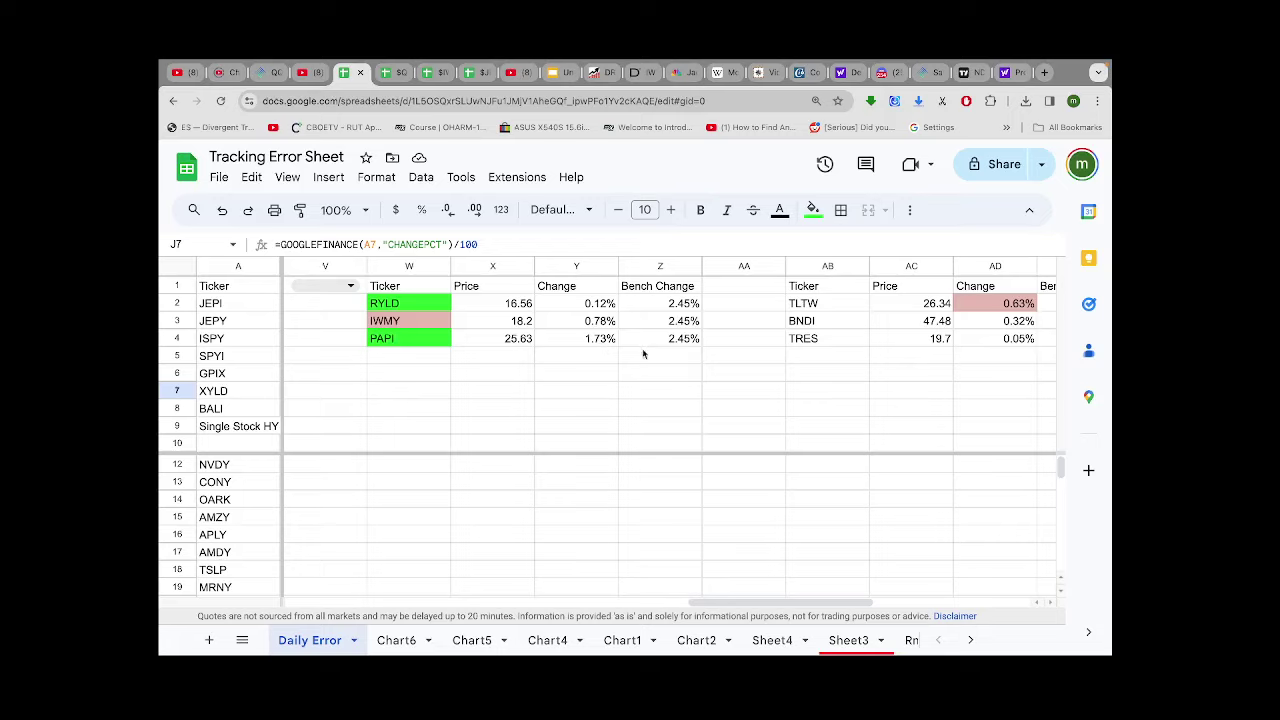
scroll(643, 354, "right", 3)
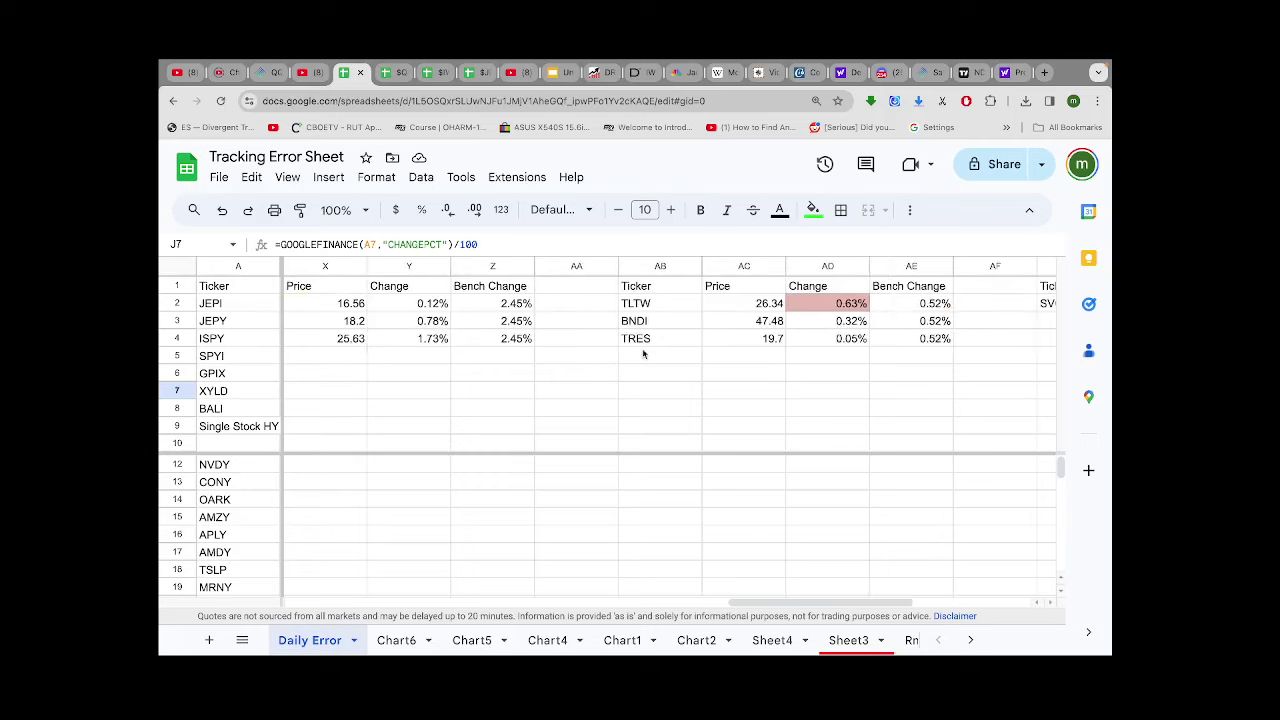
scroll(643, 354, "right", 1)
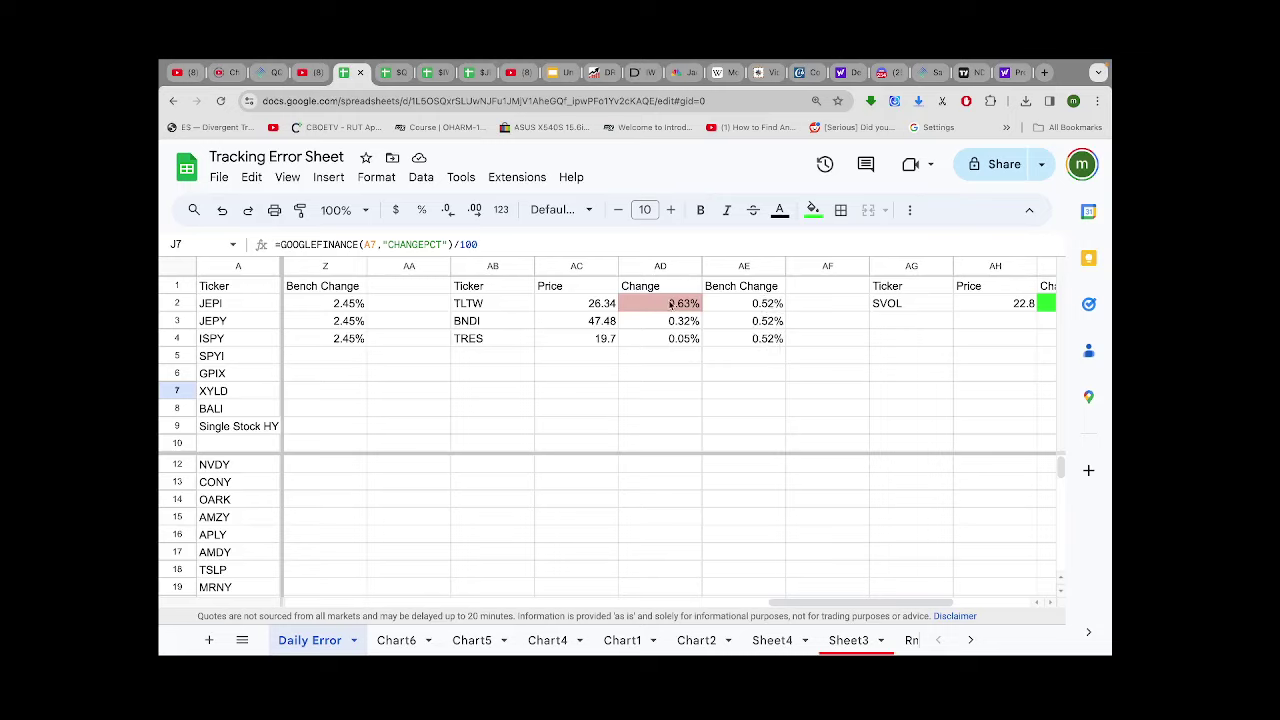
scroll(730, 450, "left", 3)
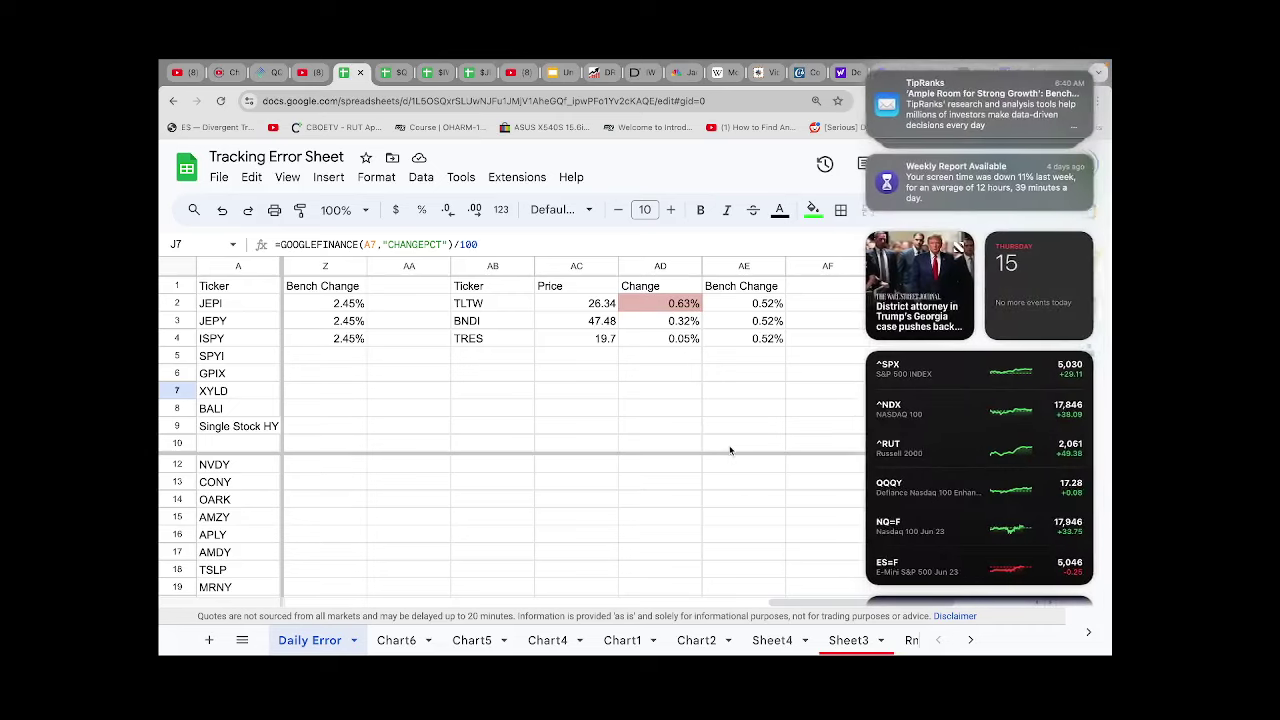
scroll(730, 450, "right", 3)
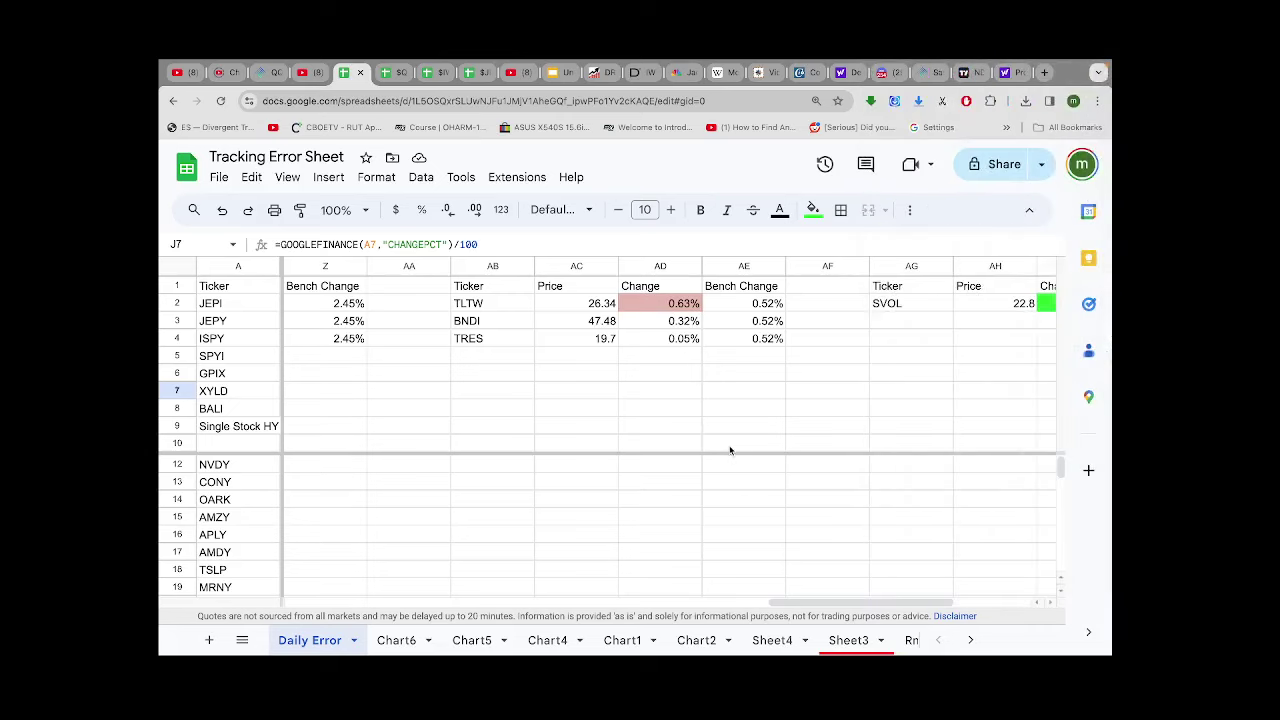
scroll(730, 450, "right", 3)
scroll(730, 450, "right", 1)
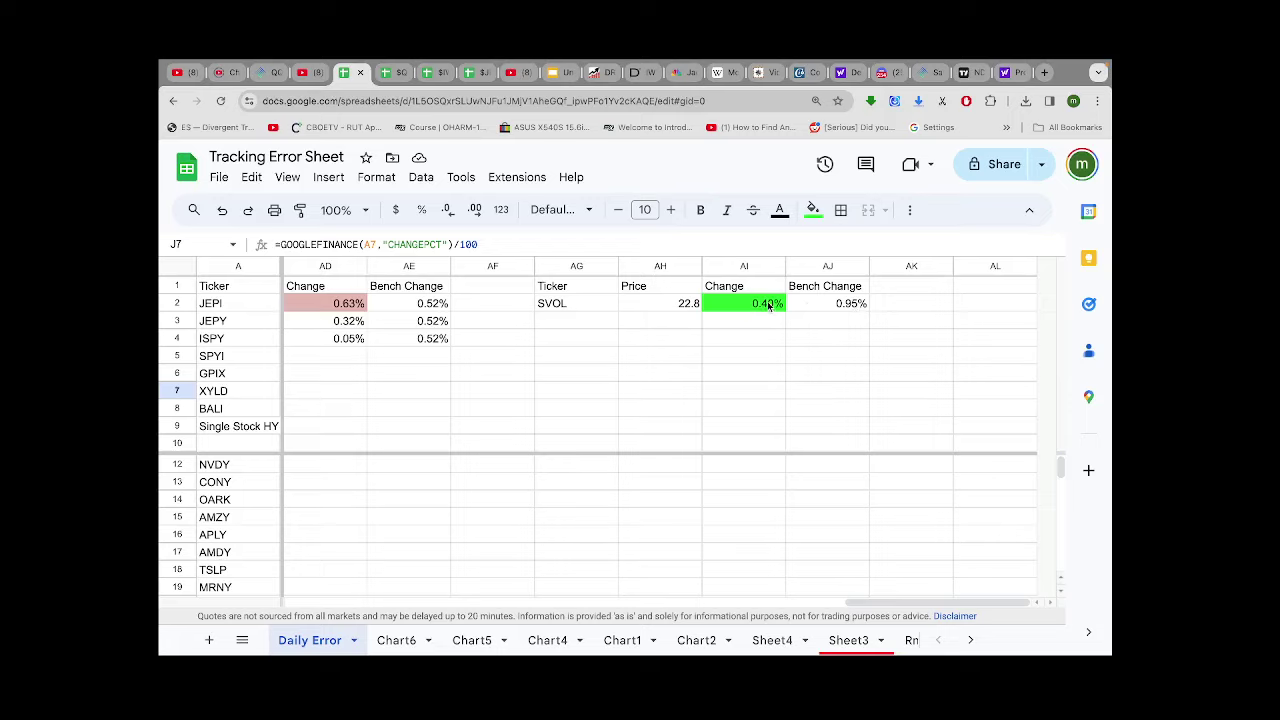
Go back to the Single Stock HY ETFs and compare their 1-day, 5-day and 30-day changes with the benchmarks, starting at TSLY.
scroll(550, 400, "left", 10)
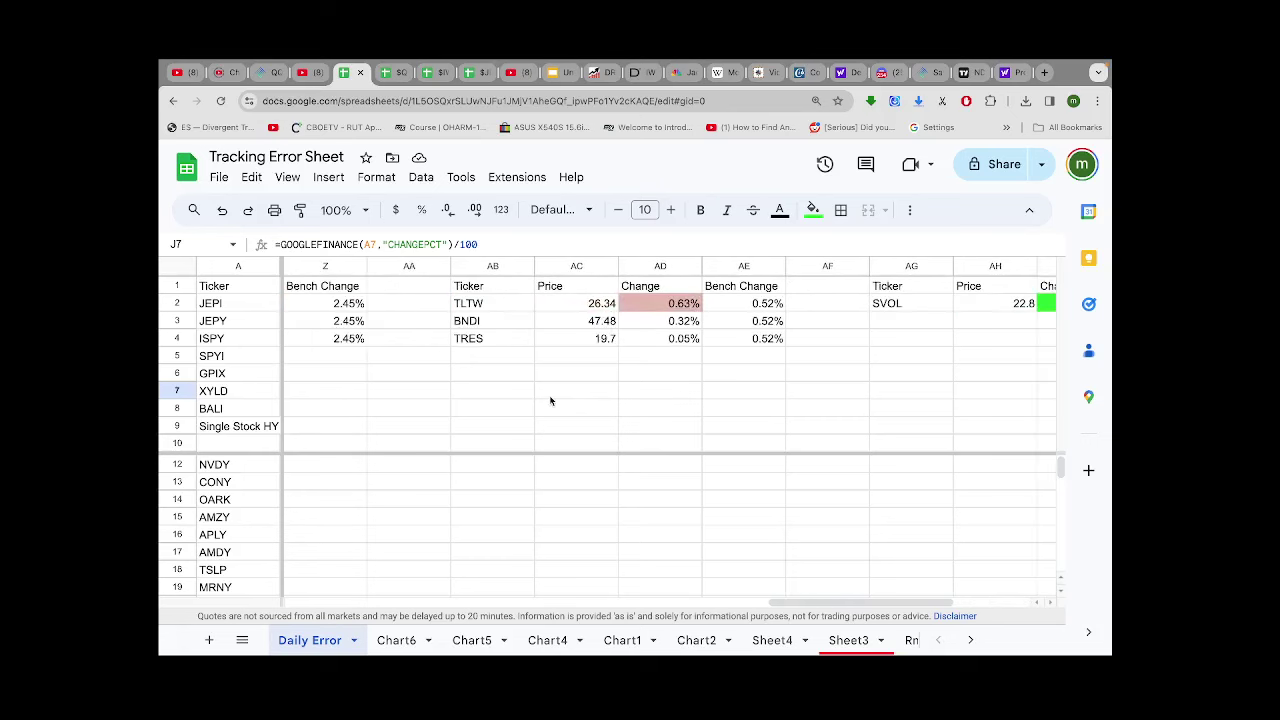
scroll(550, 401, "left", 15)
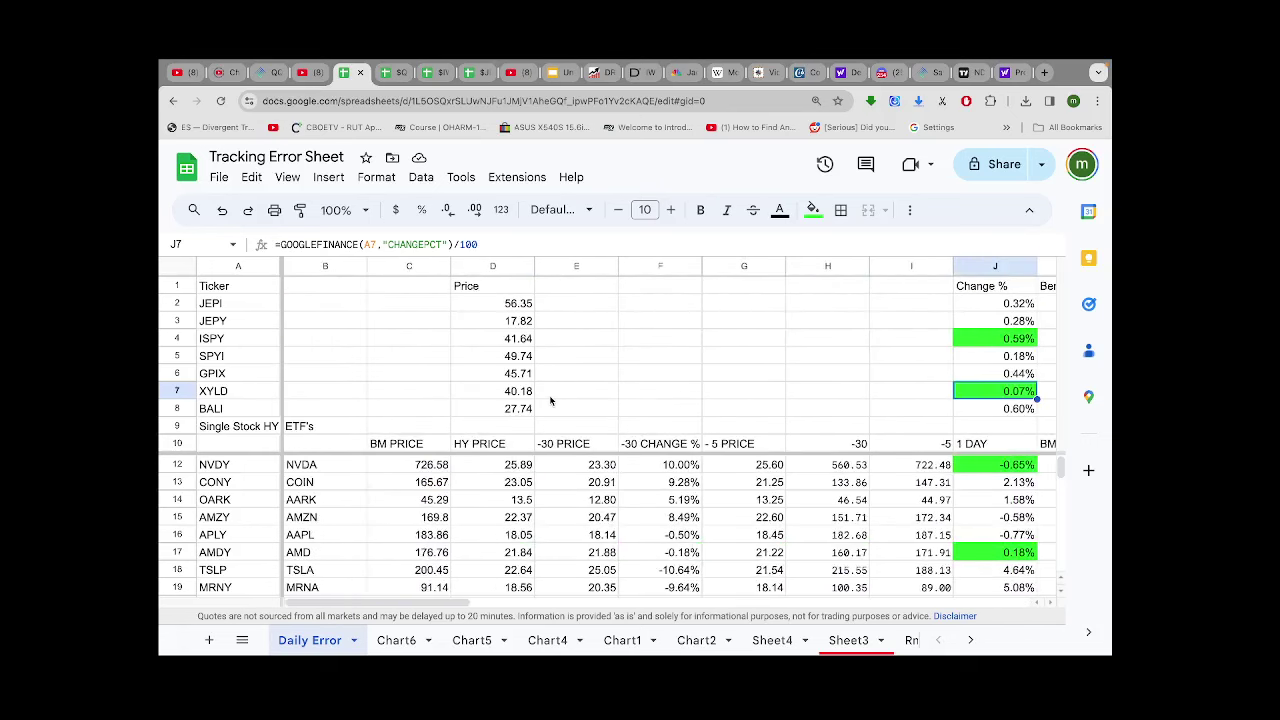
scroll(510, 505, "down", 1)
scroll(510, 505, "up", 1)
scroll(510, 505, "up", 1)
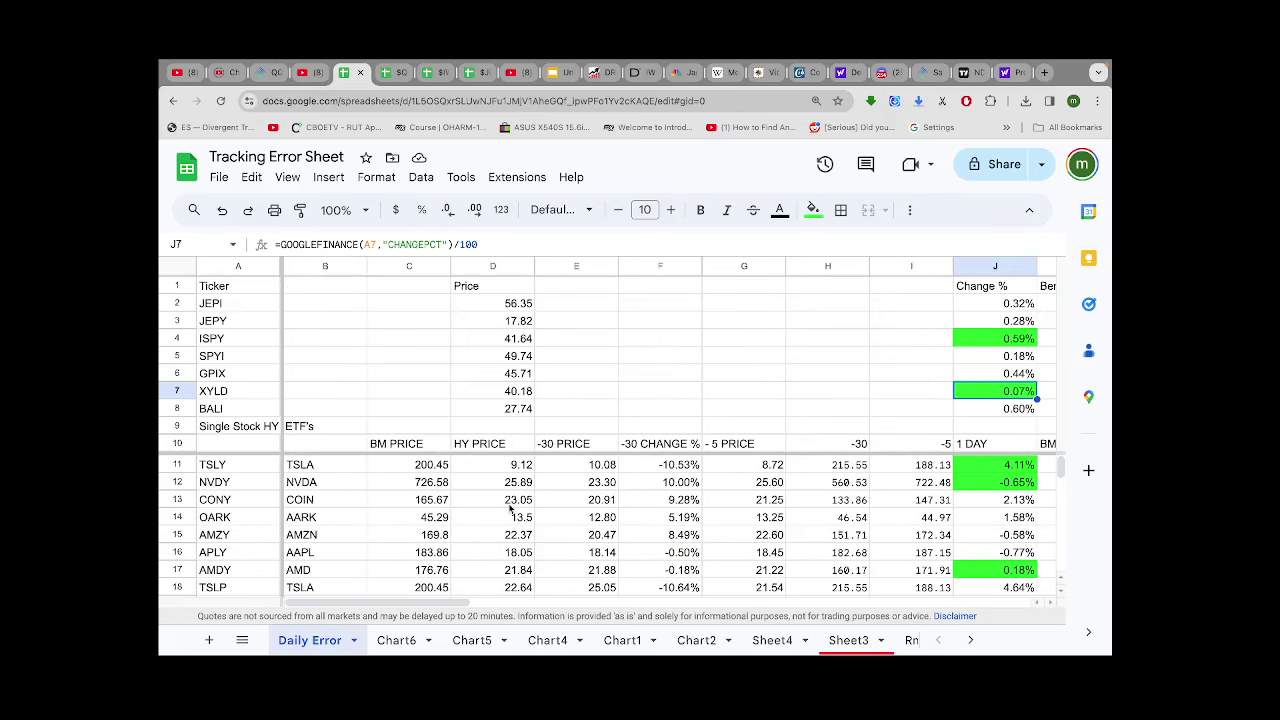
scroll(510, 508, "right", 8)
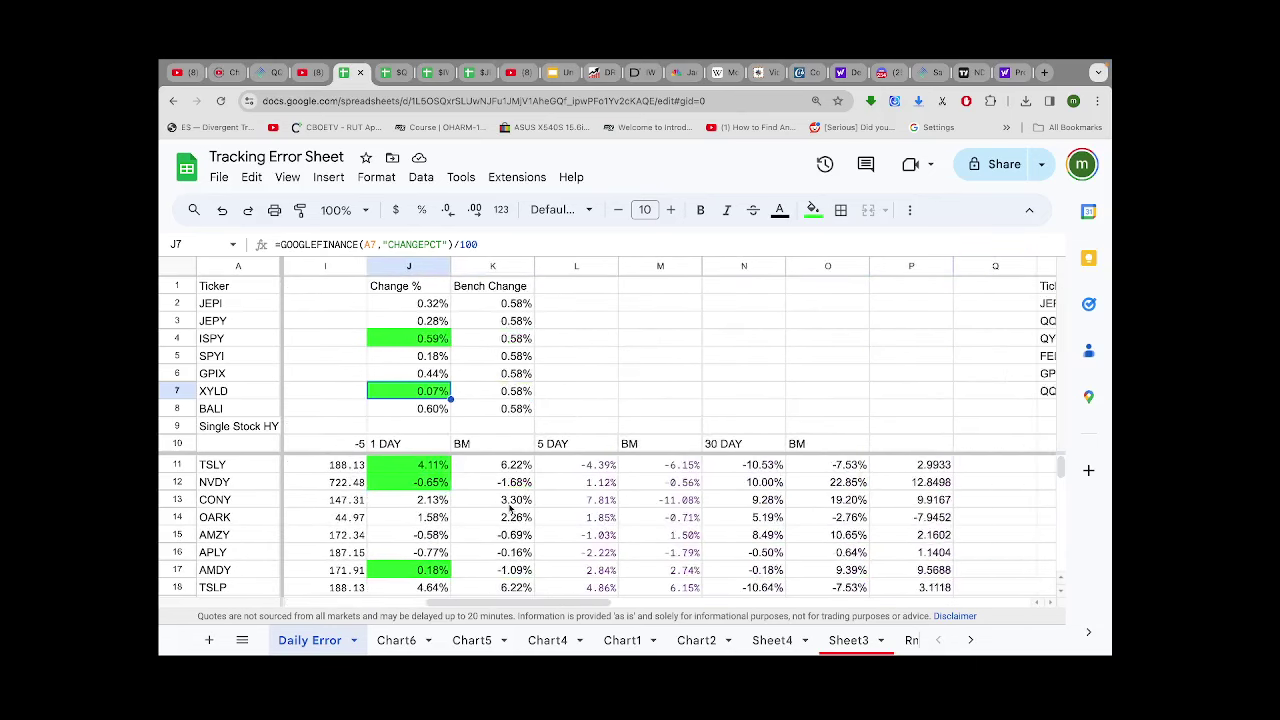
scroll(510, 508, "left", 1)
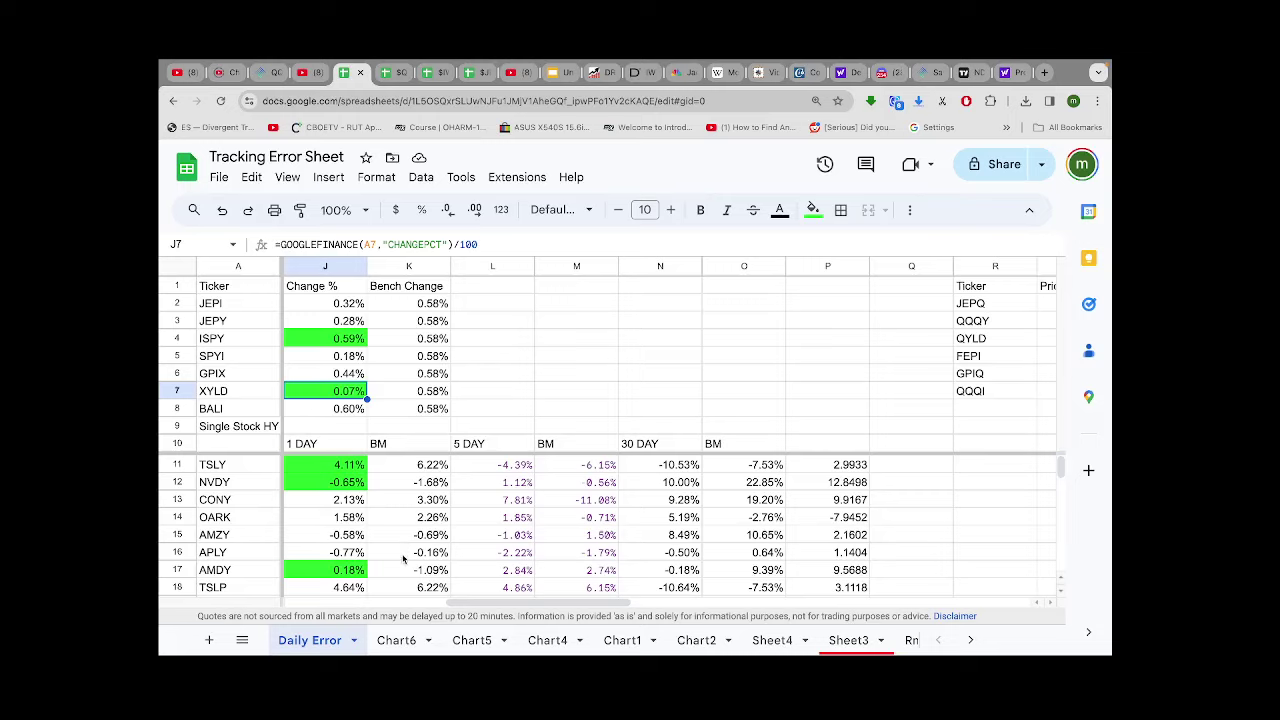
Review the single-stock funds' 1-day changes against their benchmarks row by row down to MSFY.
scroll(403, 558, "down", 1)
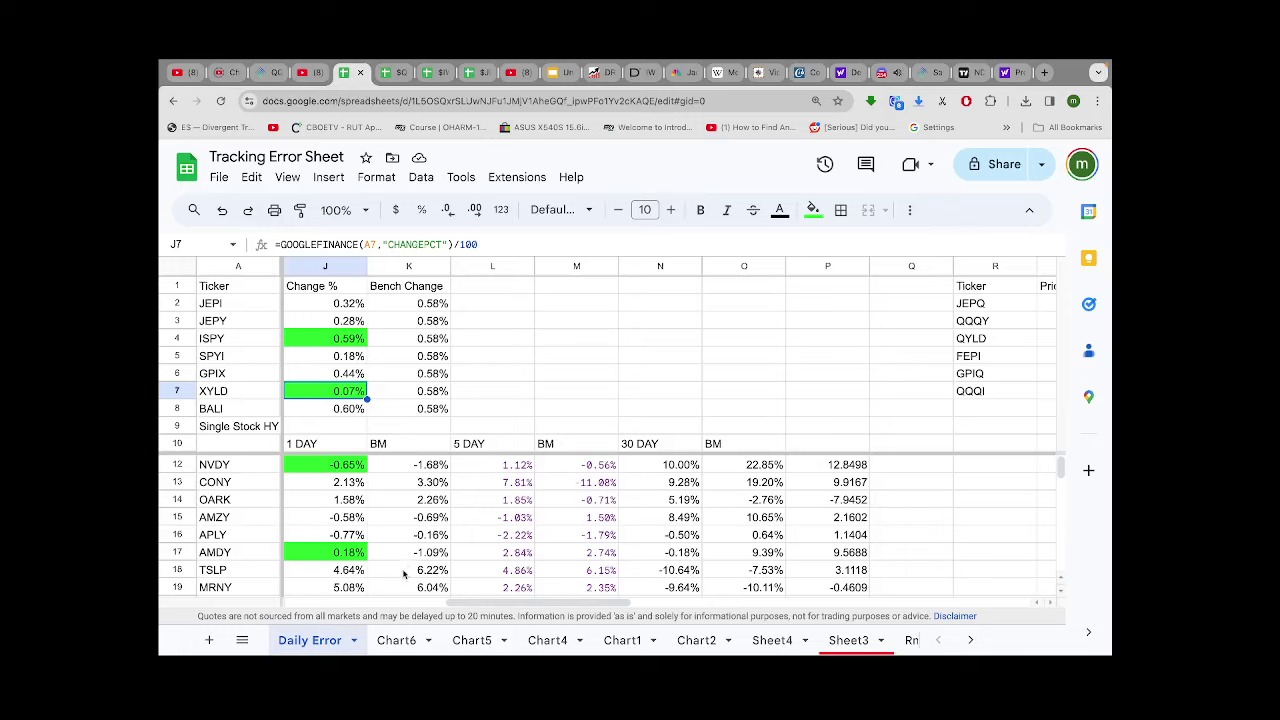
scroll(404, 573, "up", 1)
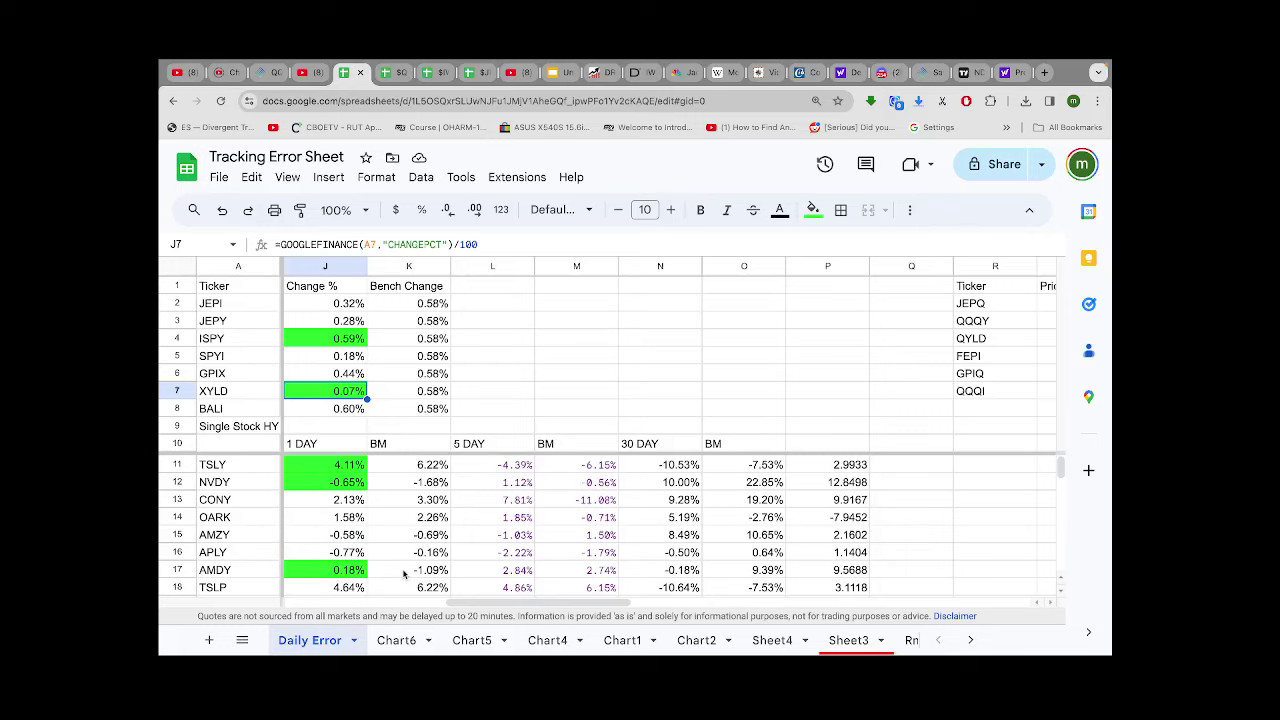
scroll(404, 573, "down", 3)
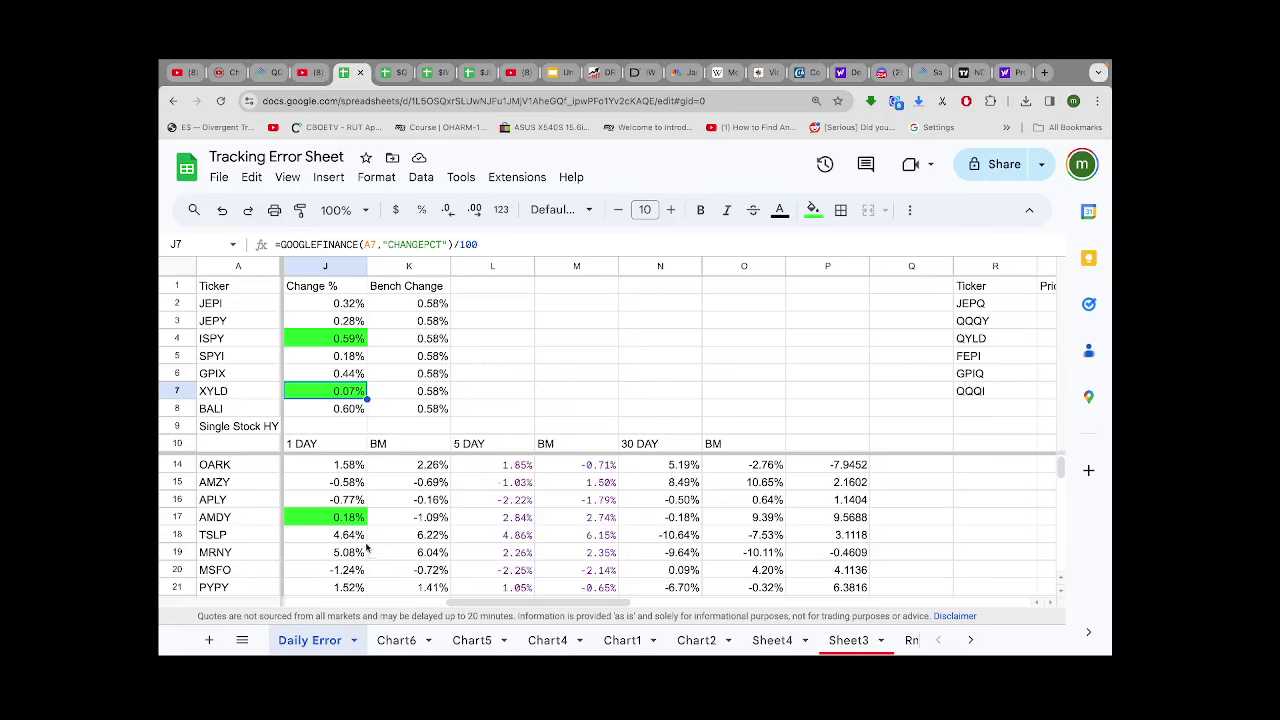
scroll(383, 537, "up", 3)
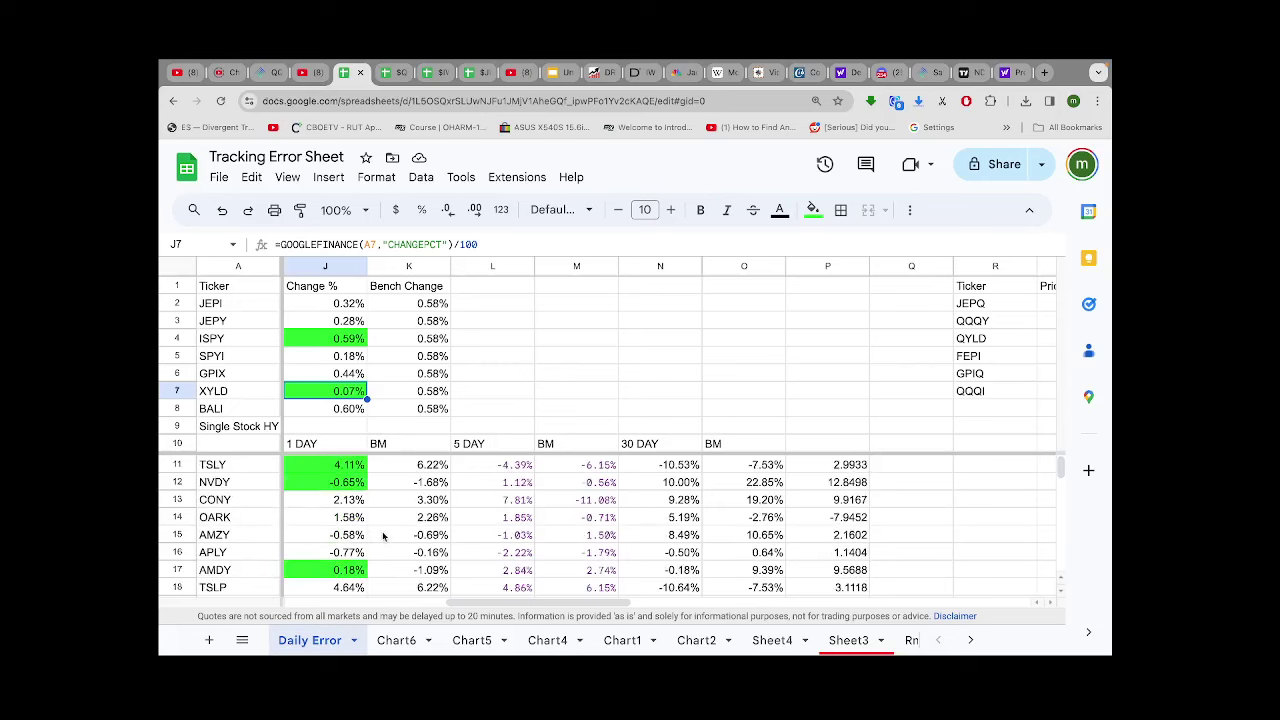
scroll(383, 537, "down", 3)
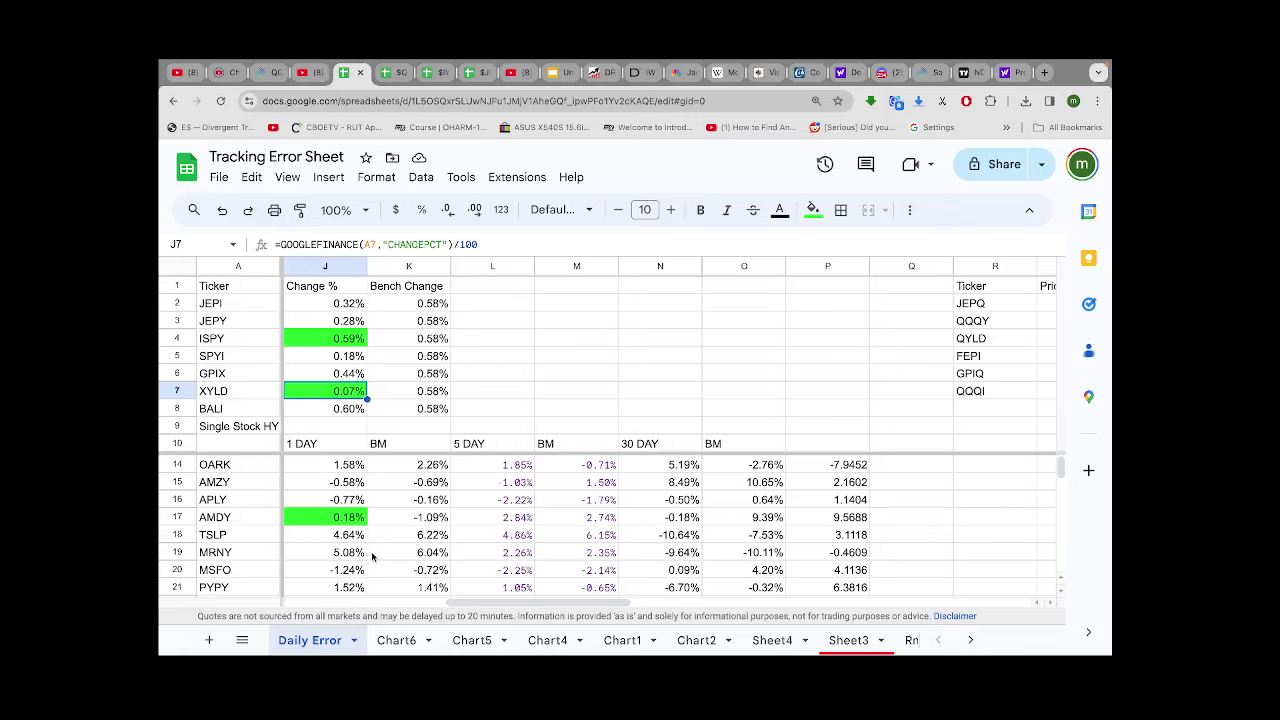
scroll(372, 557, "down", 2)
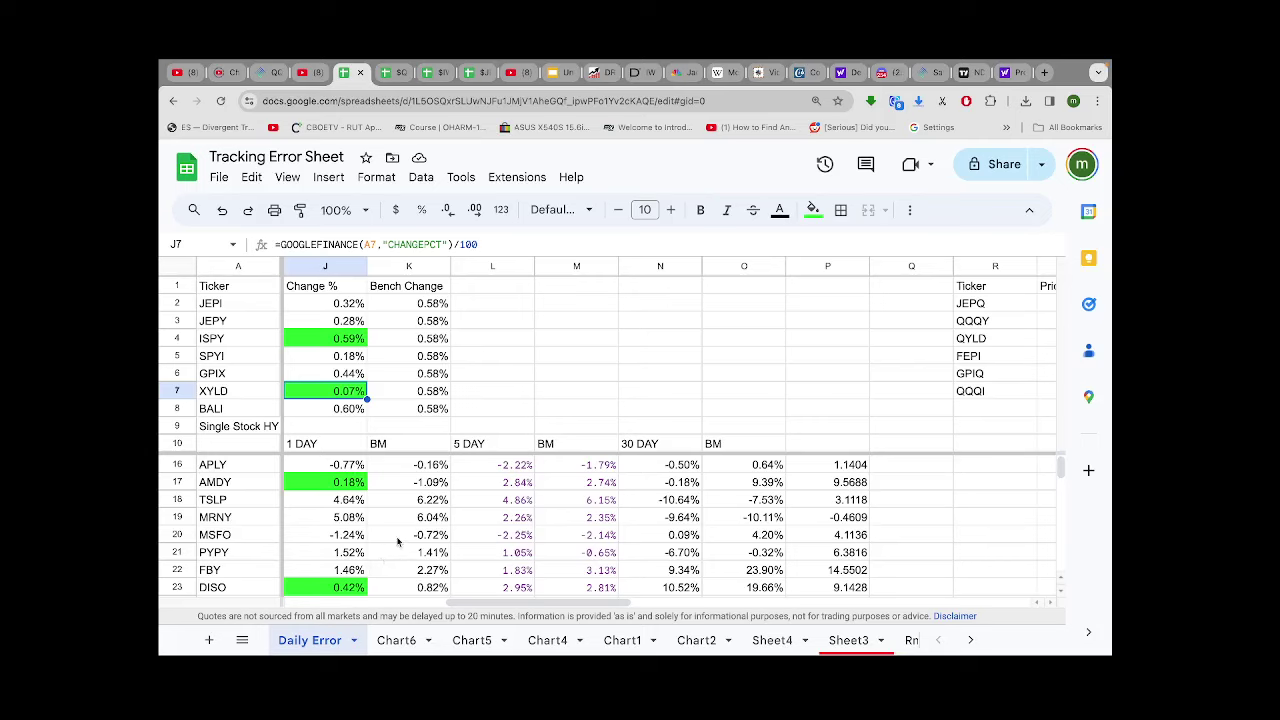
scroll(397, 541, "down", 2)
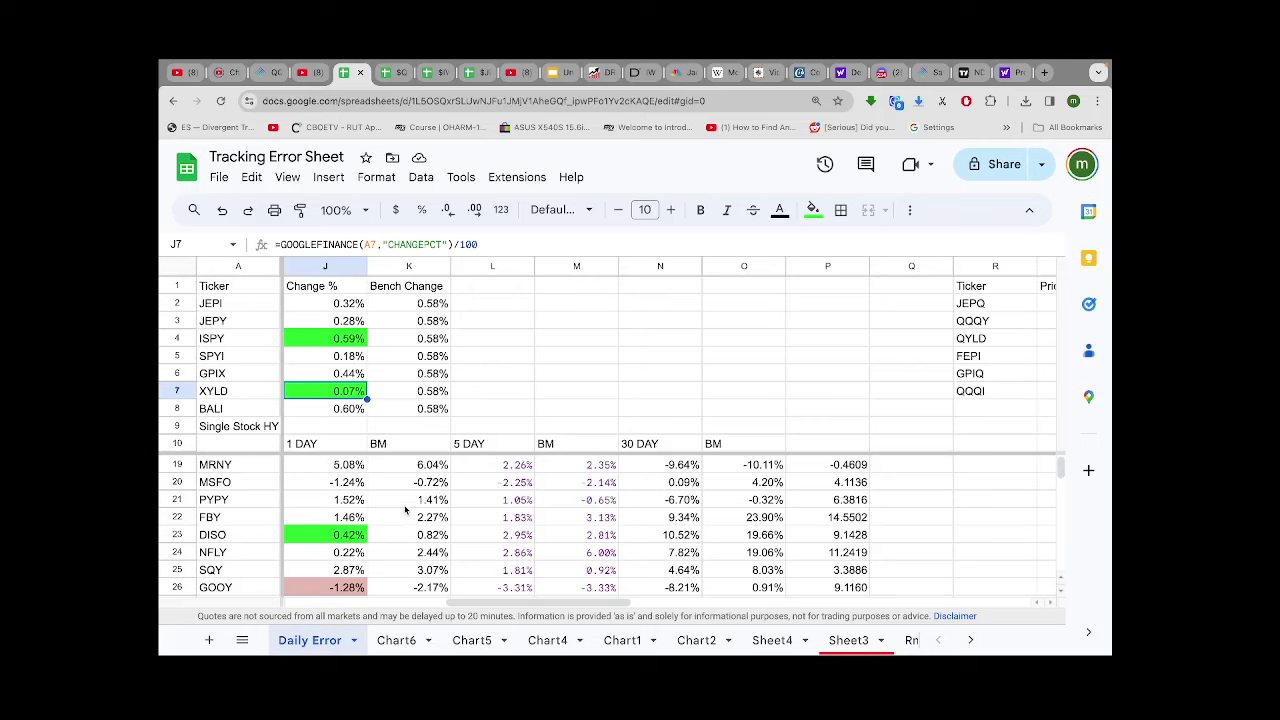
scroll(405, 510, "down", 2)
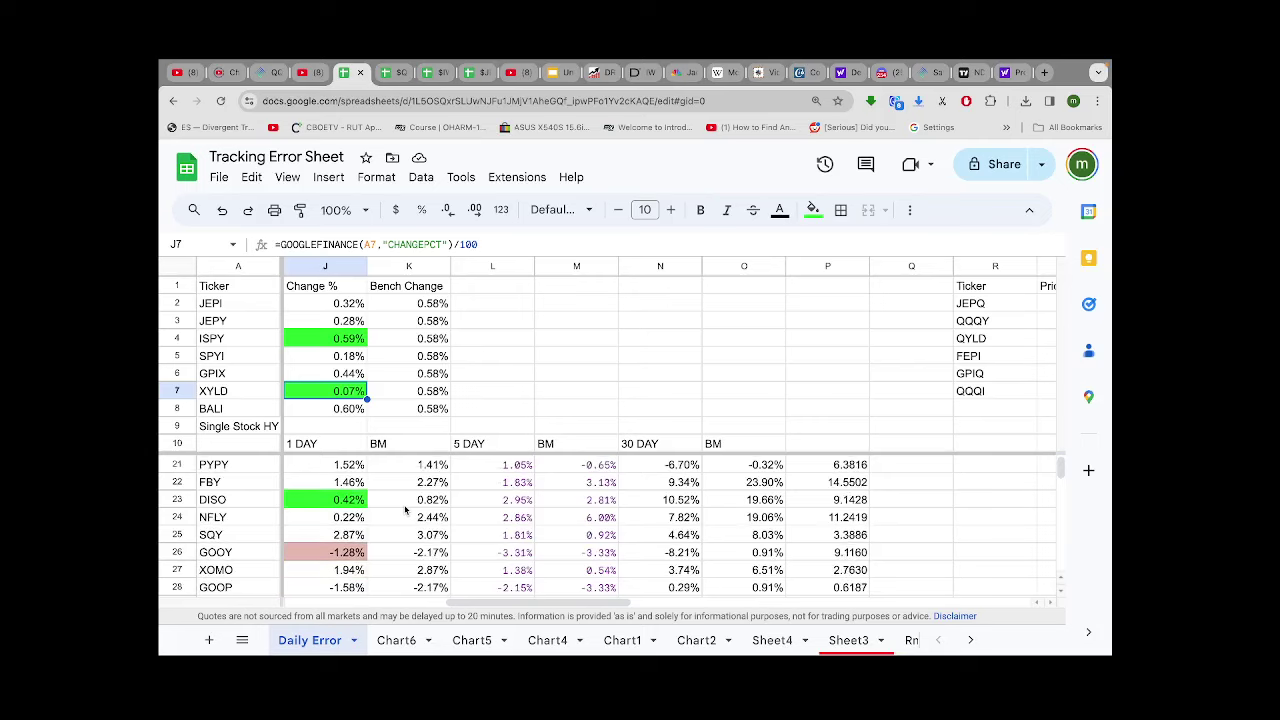
scroll(405, 510, "down", 1)
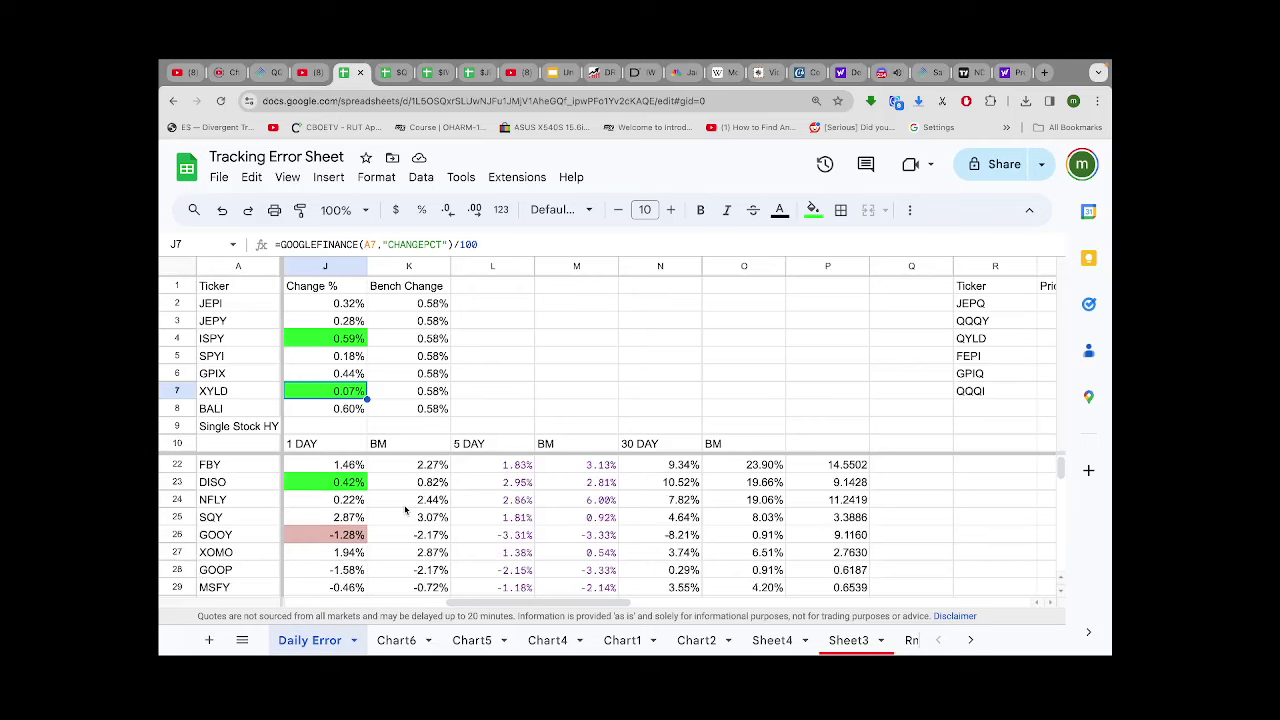
scroll(405, 510, "down", 1)
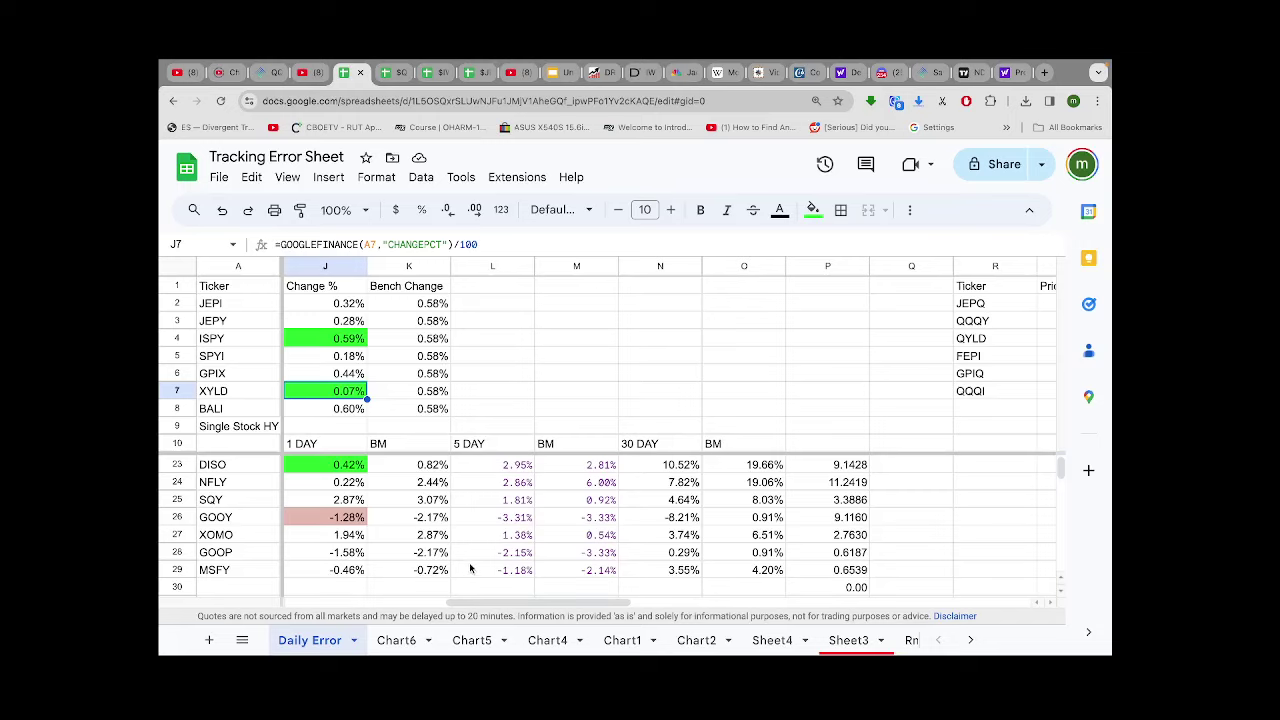
Examine the 1 Month Tracking Error chart, recheck the Daily Error figures from TSLY down, and return to the chart.
left_click(555, 641)
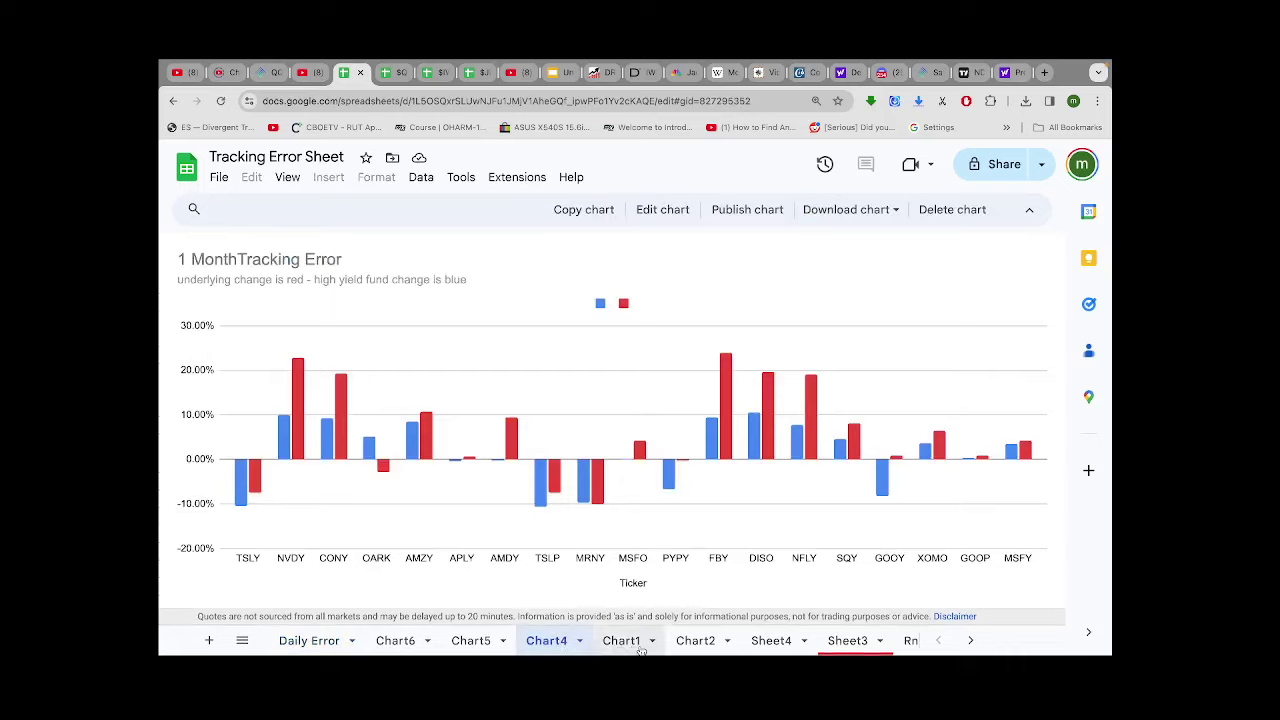
mouse_move(243, 478)
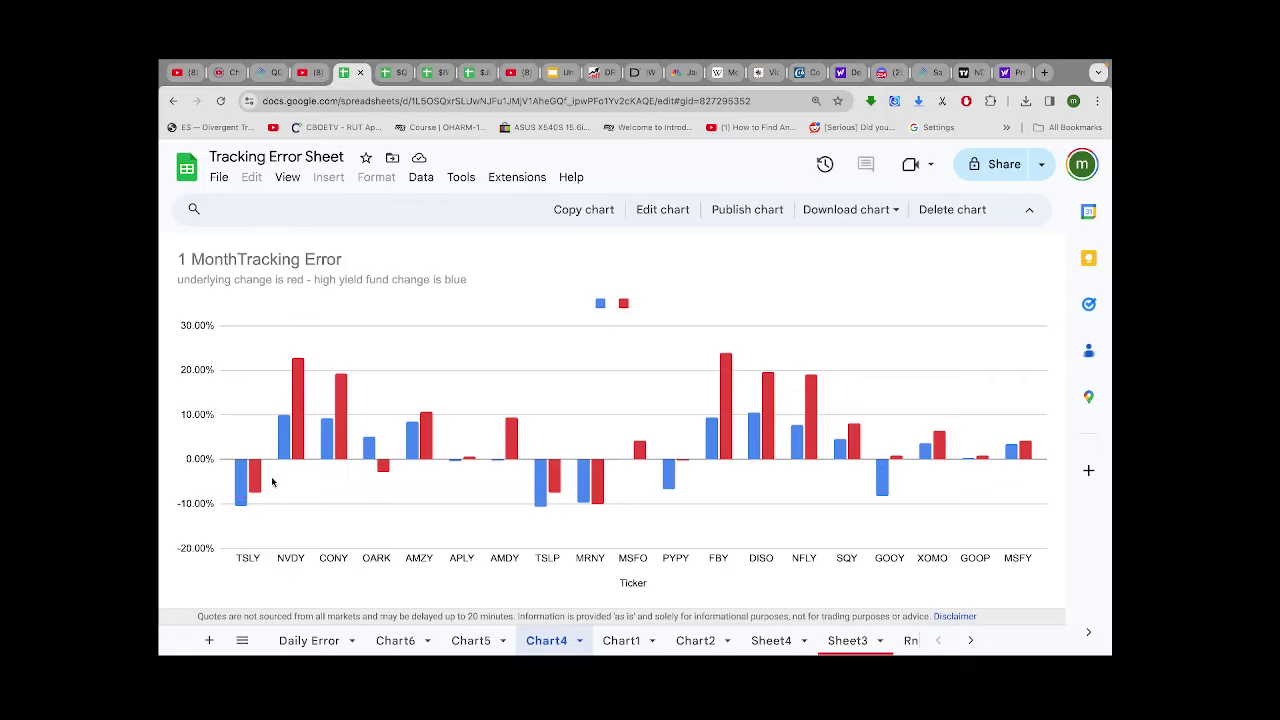
left_click(320, 637)
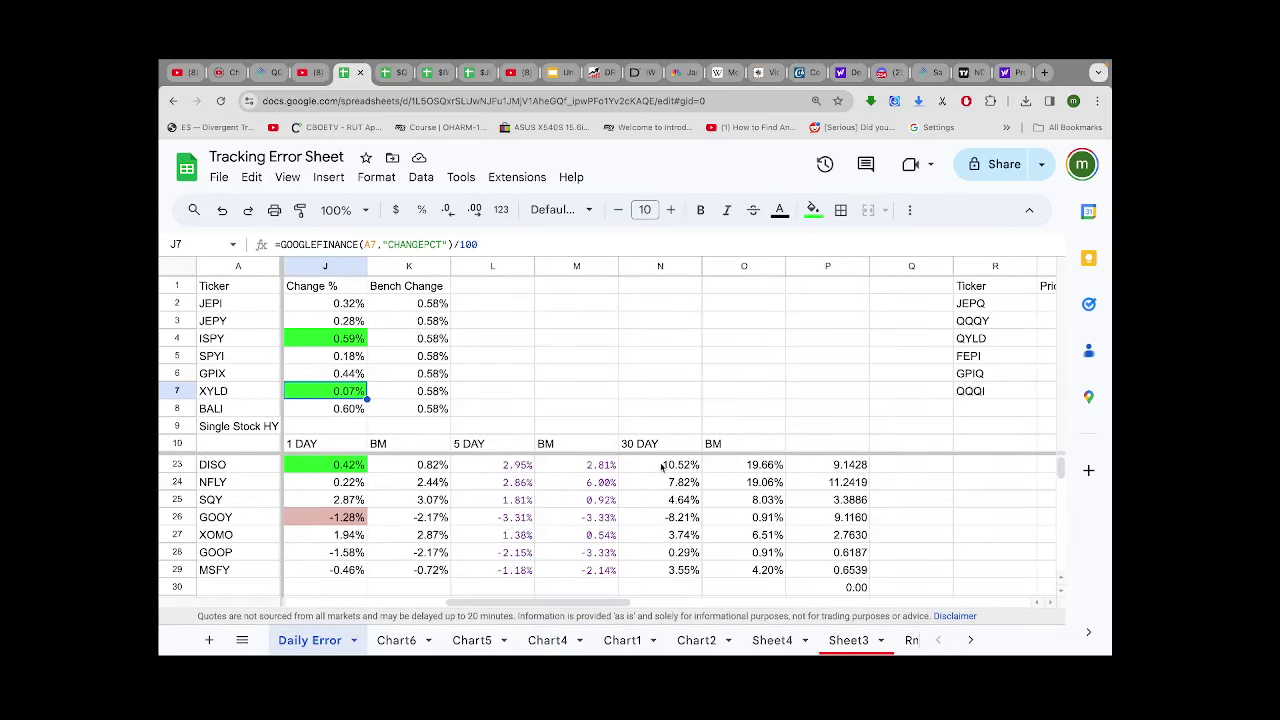
scroll(661, 467, "up", 4)
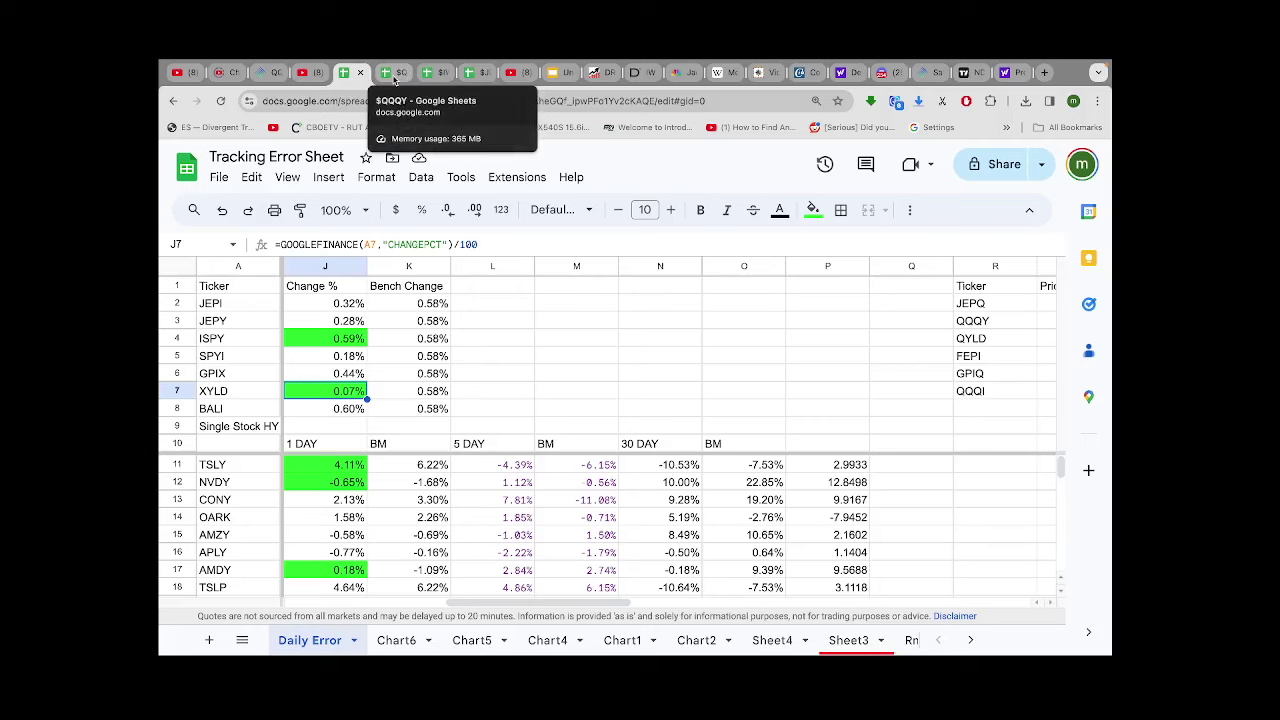
left_click(553, 642)
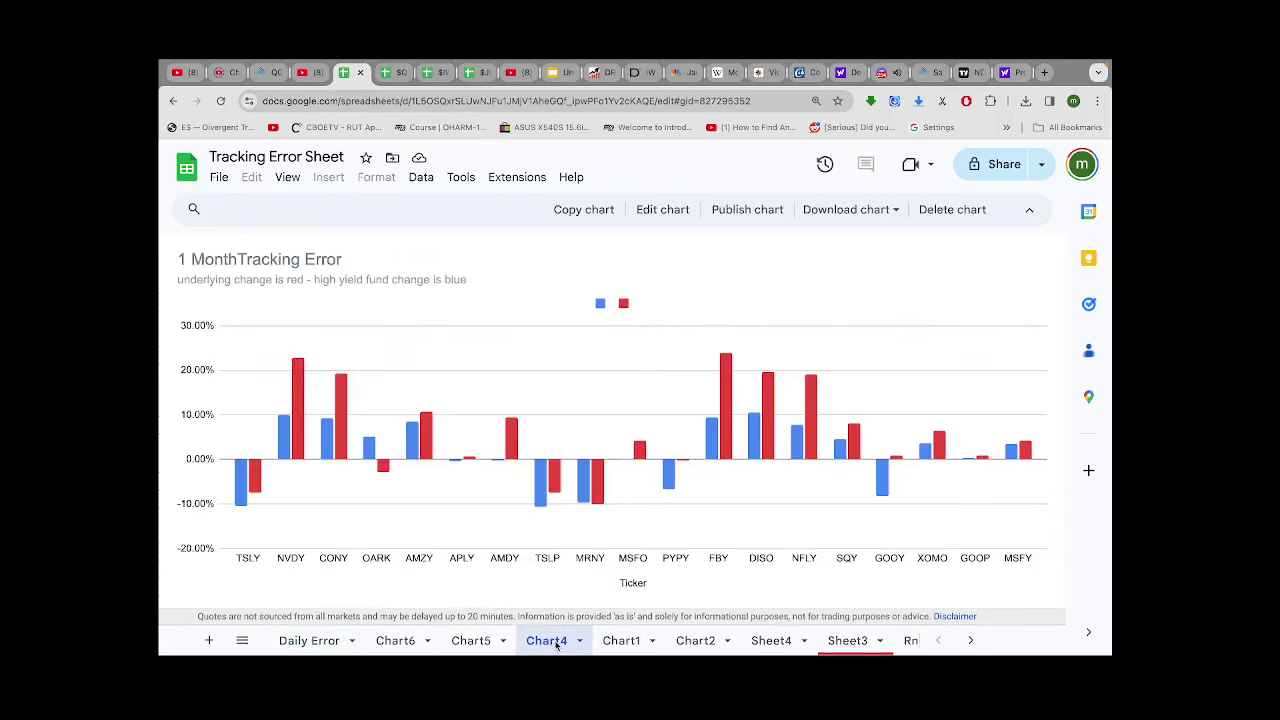
Compare the fund and underlying changes on the 1 Month Tracking Error chart from NVDY through MRNY.
mouse_move(288, 437)
mouse_move(325, 445)
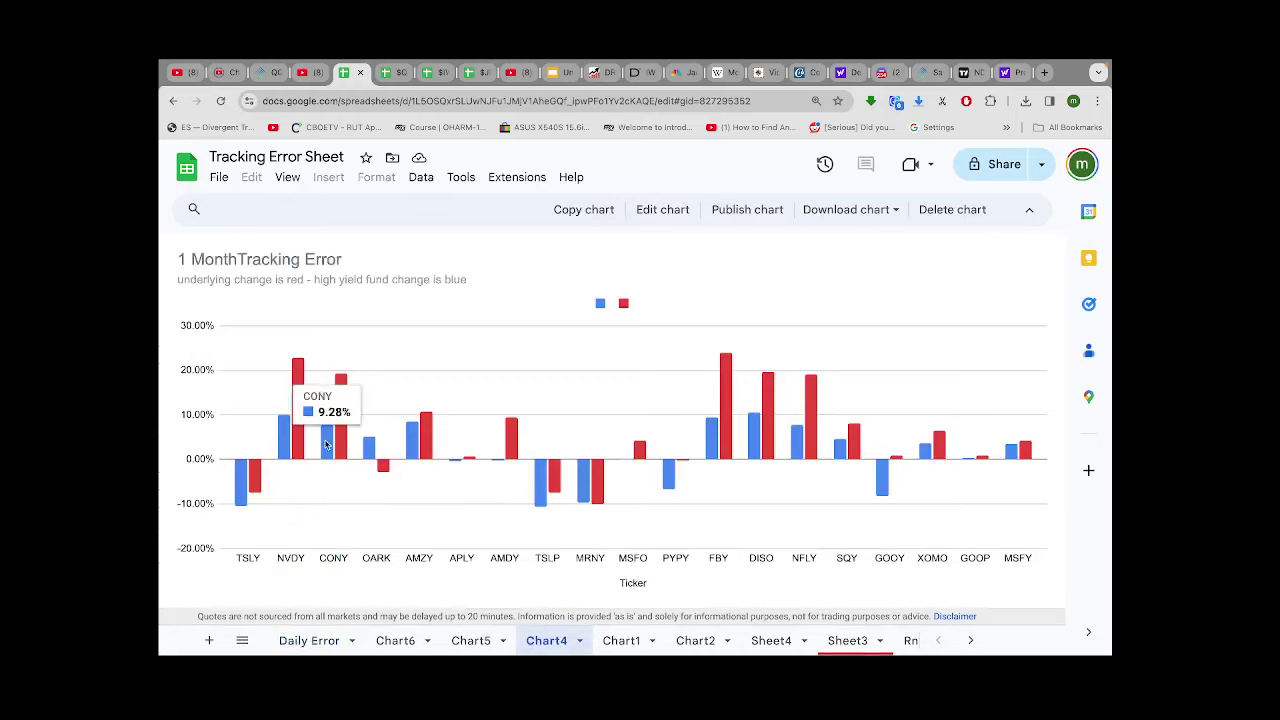
mouse_move(370, 459)
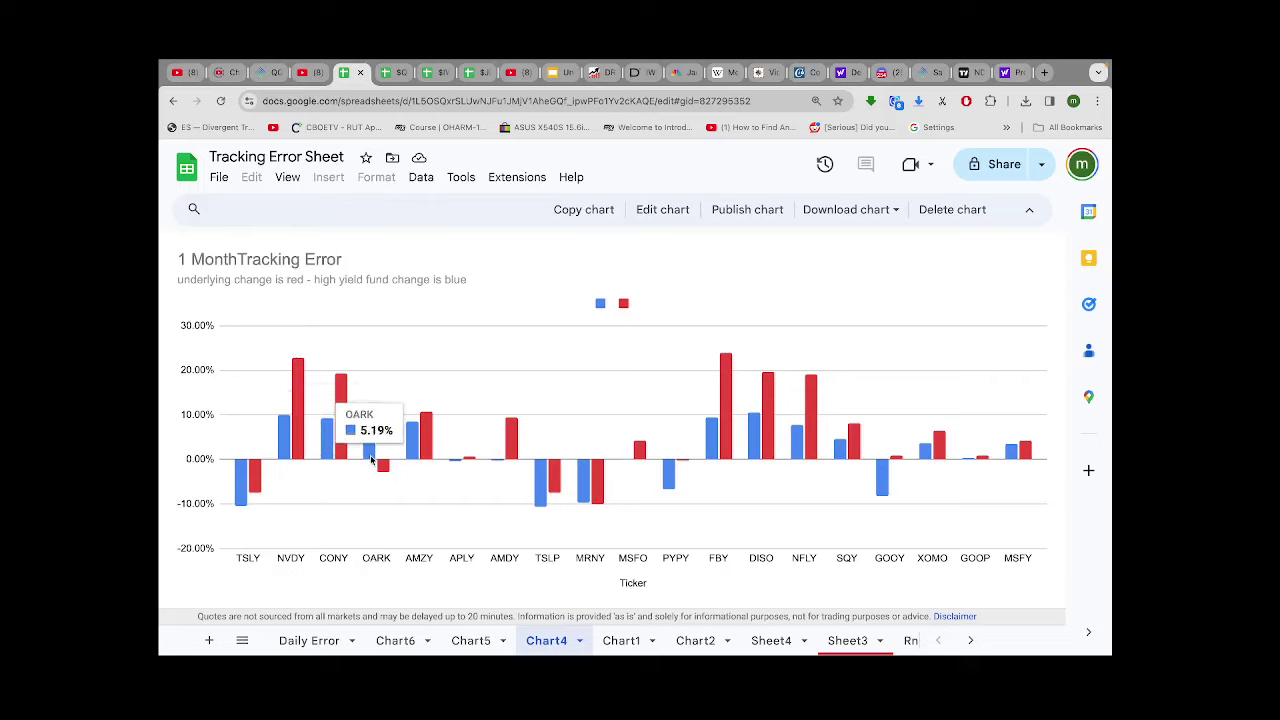
mouse_move(417, 453)
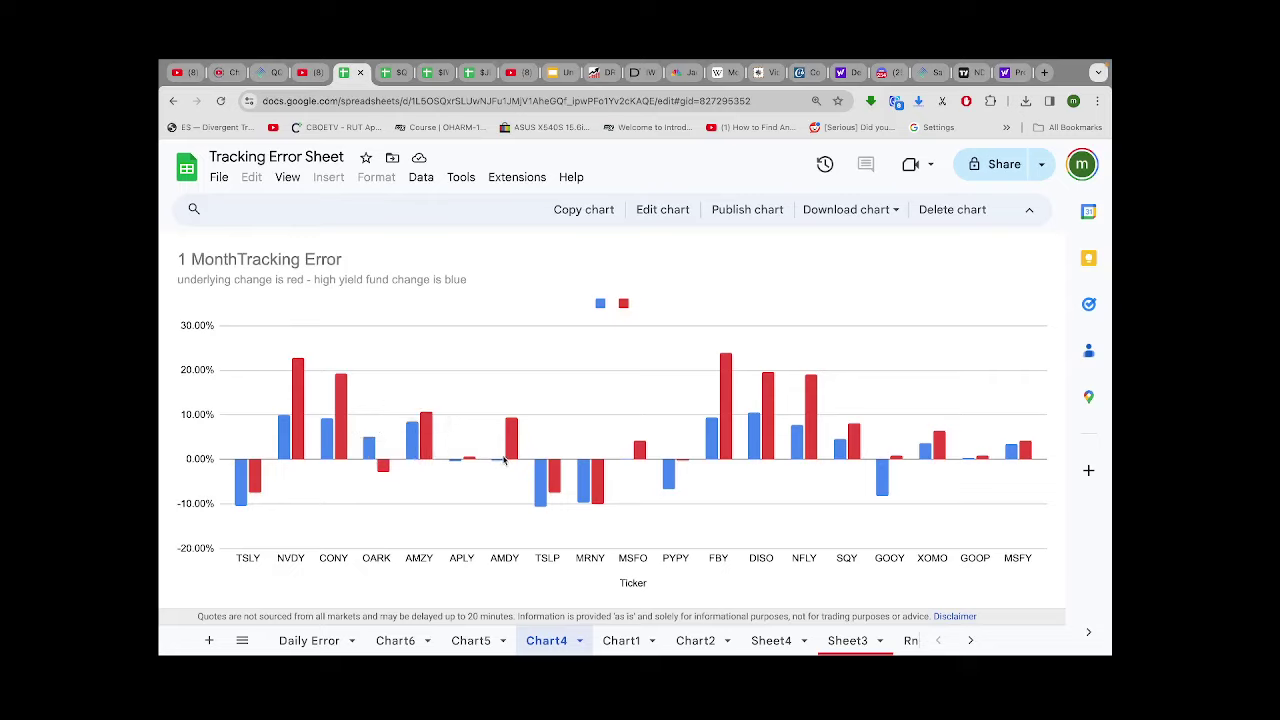
mouse_move(548, 492)
mouse_move(594, 474)
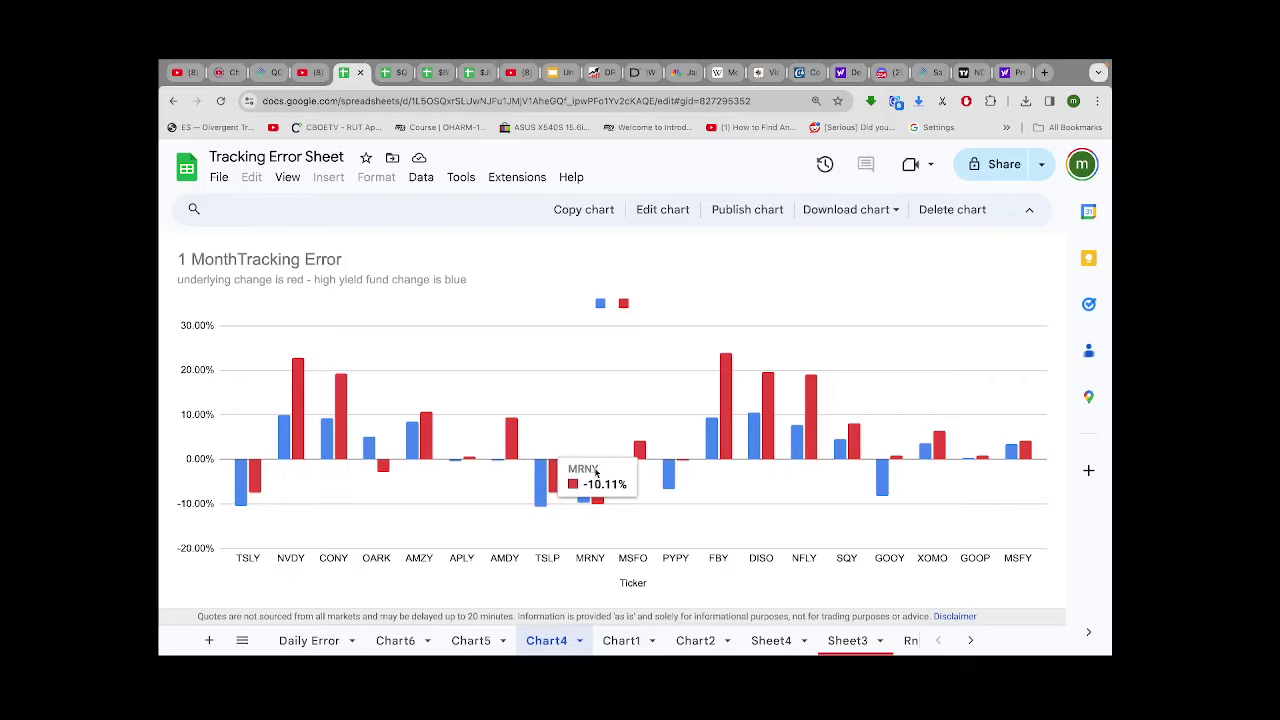
Compare the chart's fund and underlying changes for FBY, DISO, NFLY, GOOY and XOMO, and return to the Daily Error sheet.
mouse_move(720, 450)
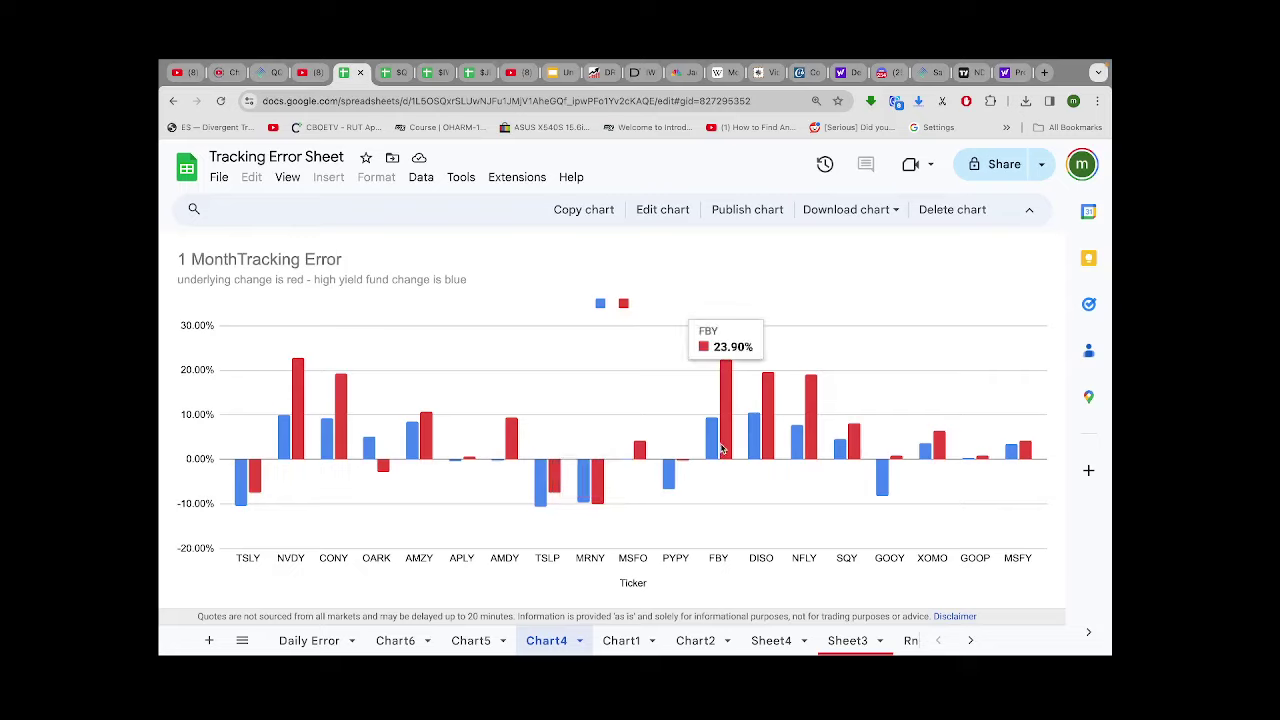
mouse_move(673, 485)
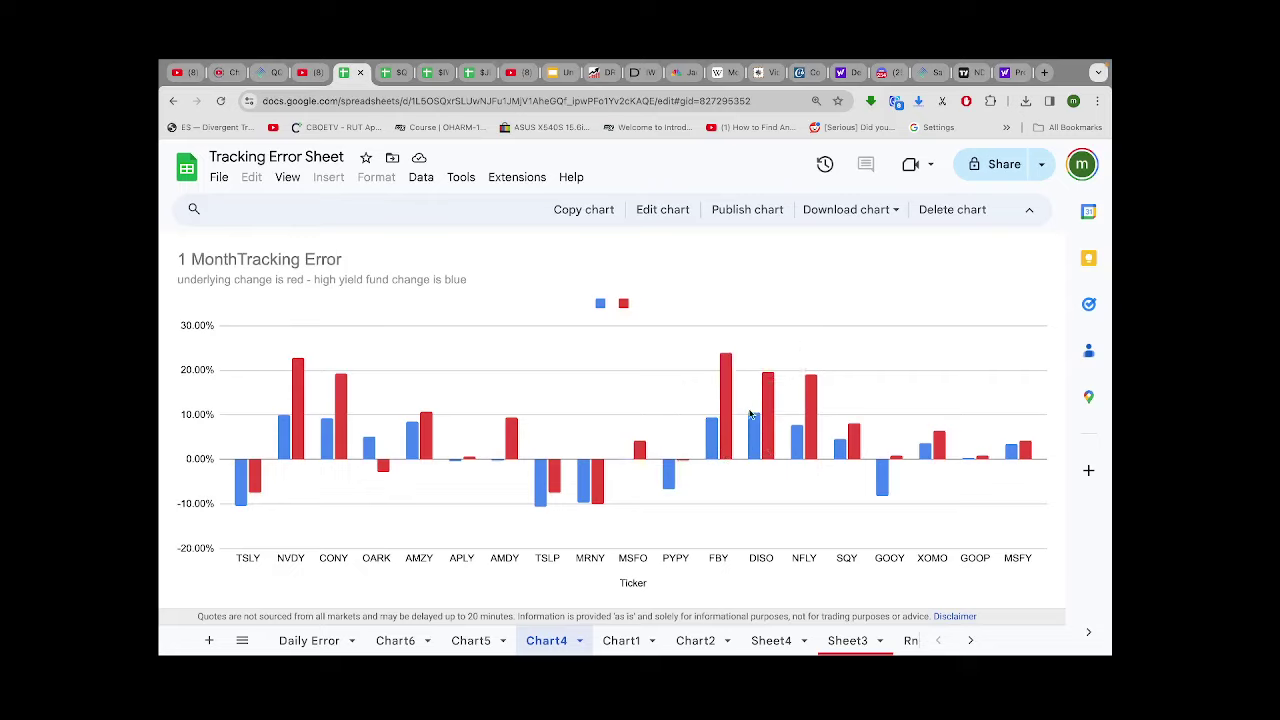
mouse_move(770, 386)
mouse_move(882, 476)
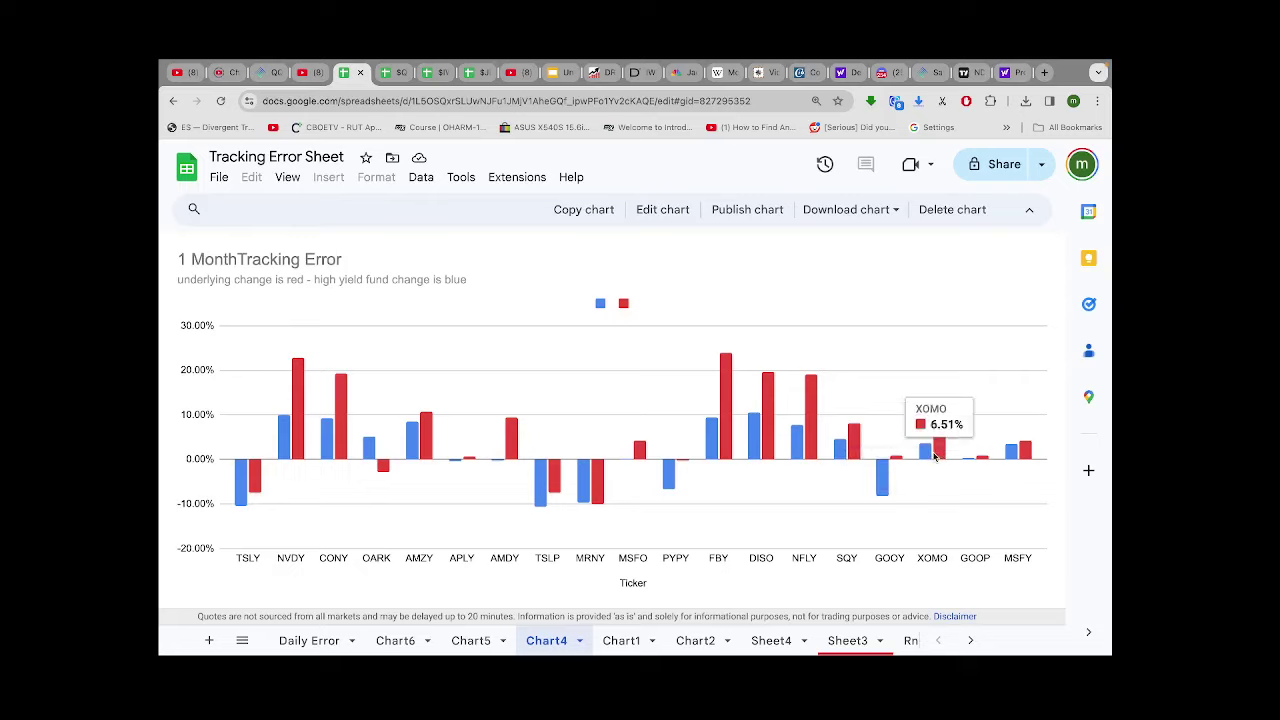
mouse_move(813, 437)
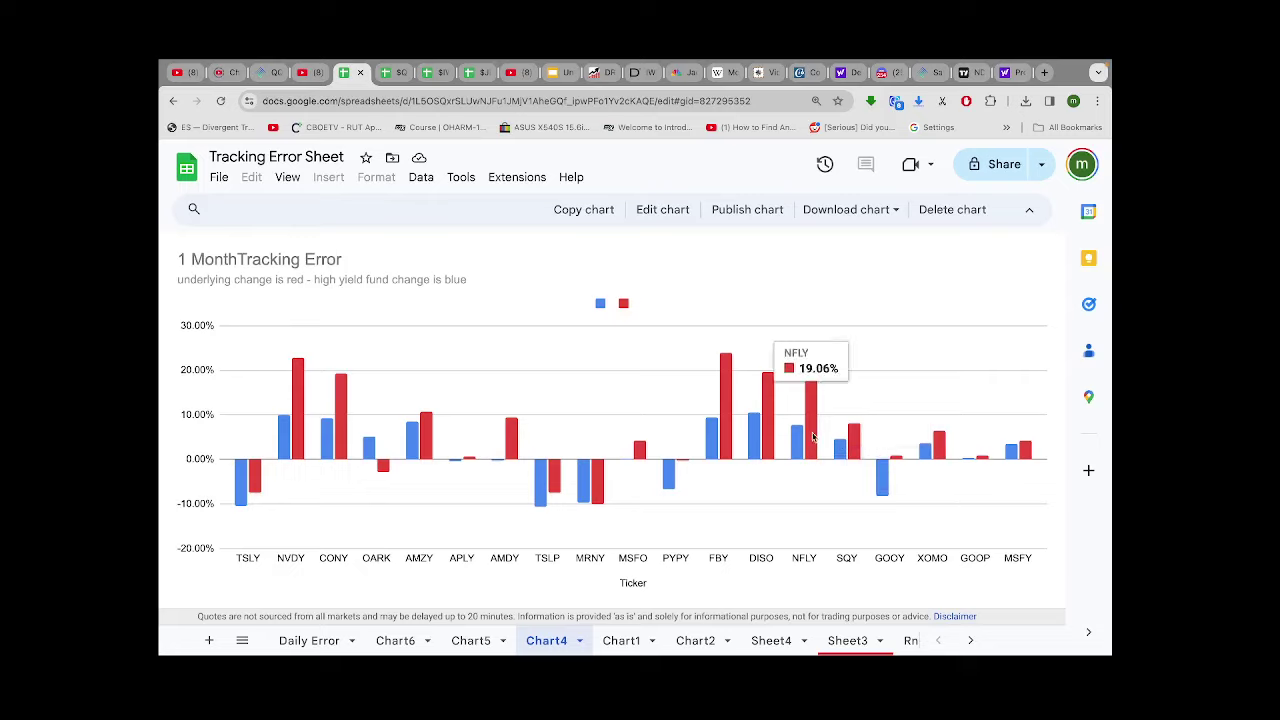
mouse_move(772, 438)
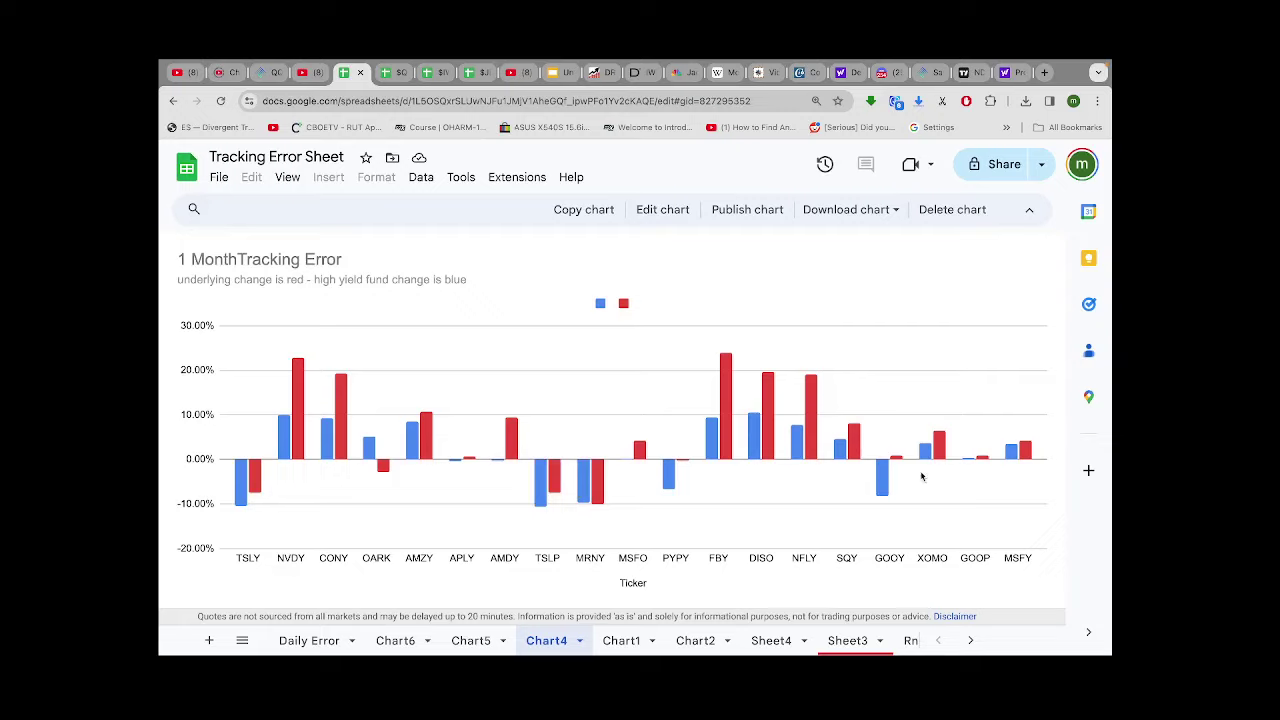
mouse_move(590, 499)
left_click(310, 643)
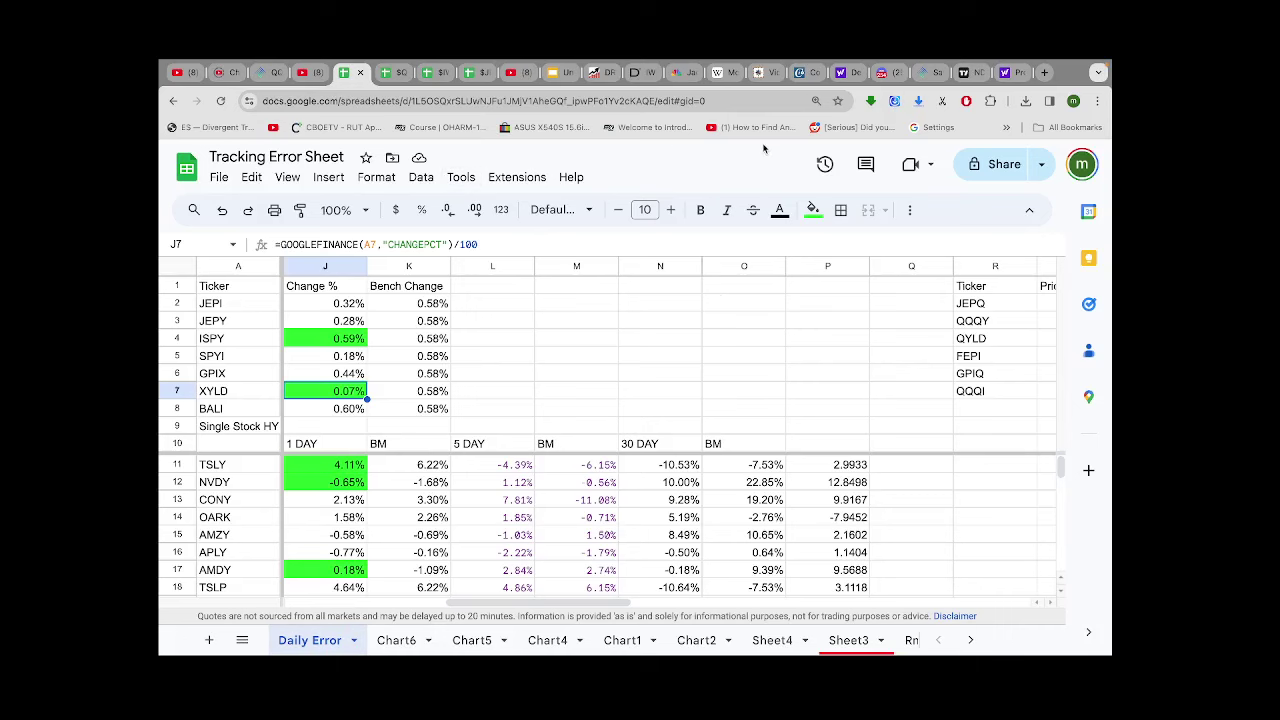
Switch to TradingView and show the NASDAQ 100 futures (NQ1!) on a 30-minute chart with the price scale fitted to the candles.
left_click(970, 73)
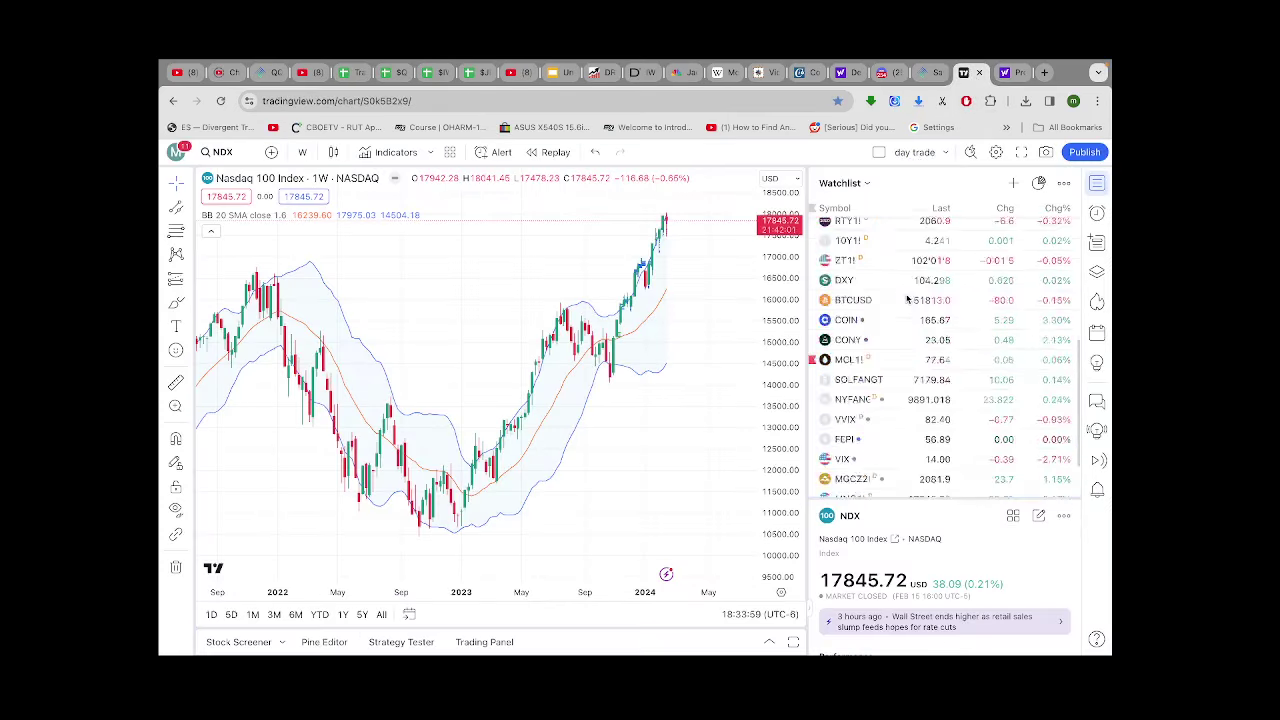
left_click(865, 231)
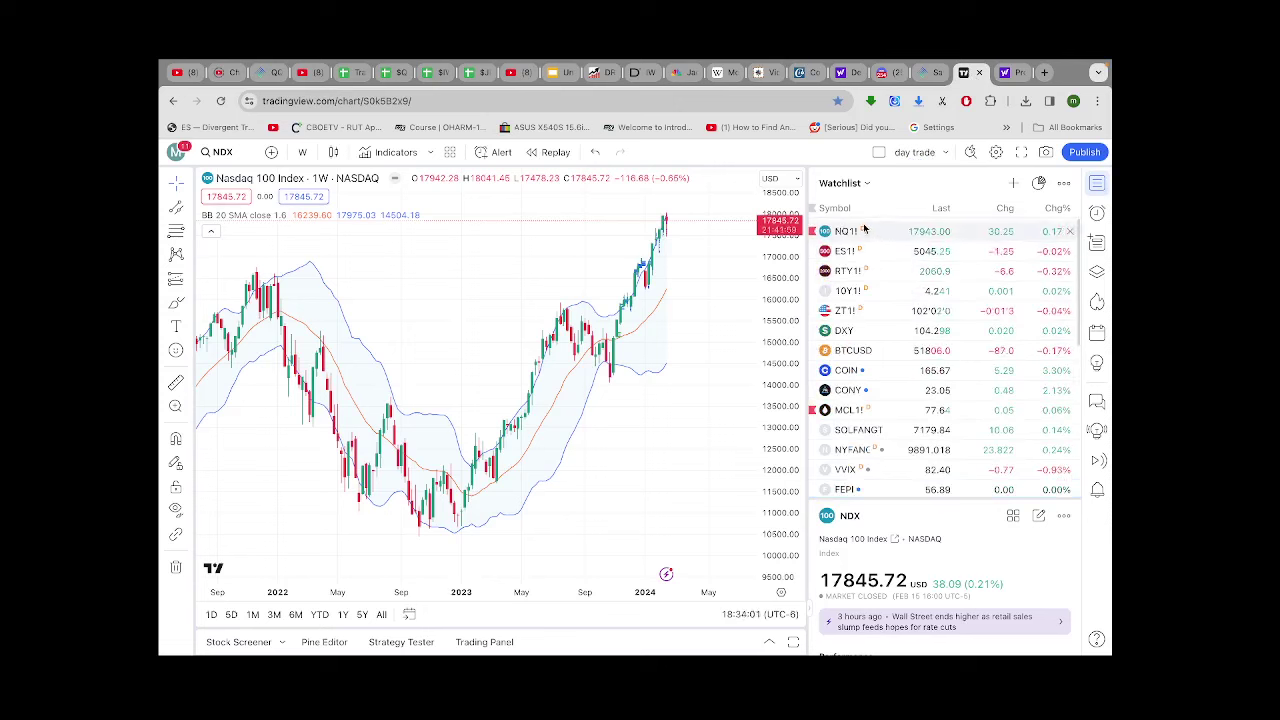
left_click(299, 155)
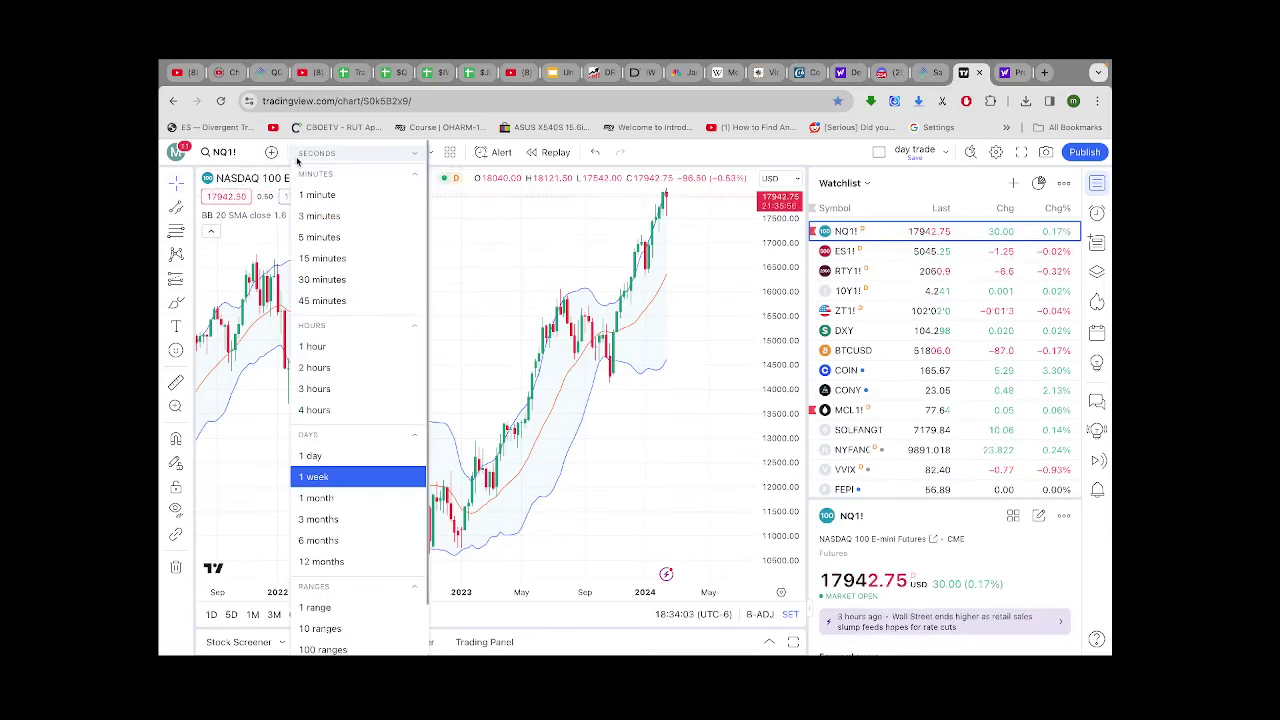
left_click(318, 279)
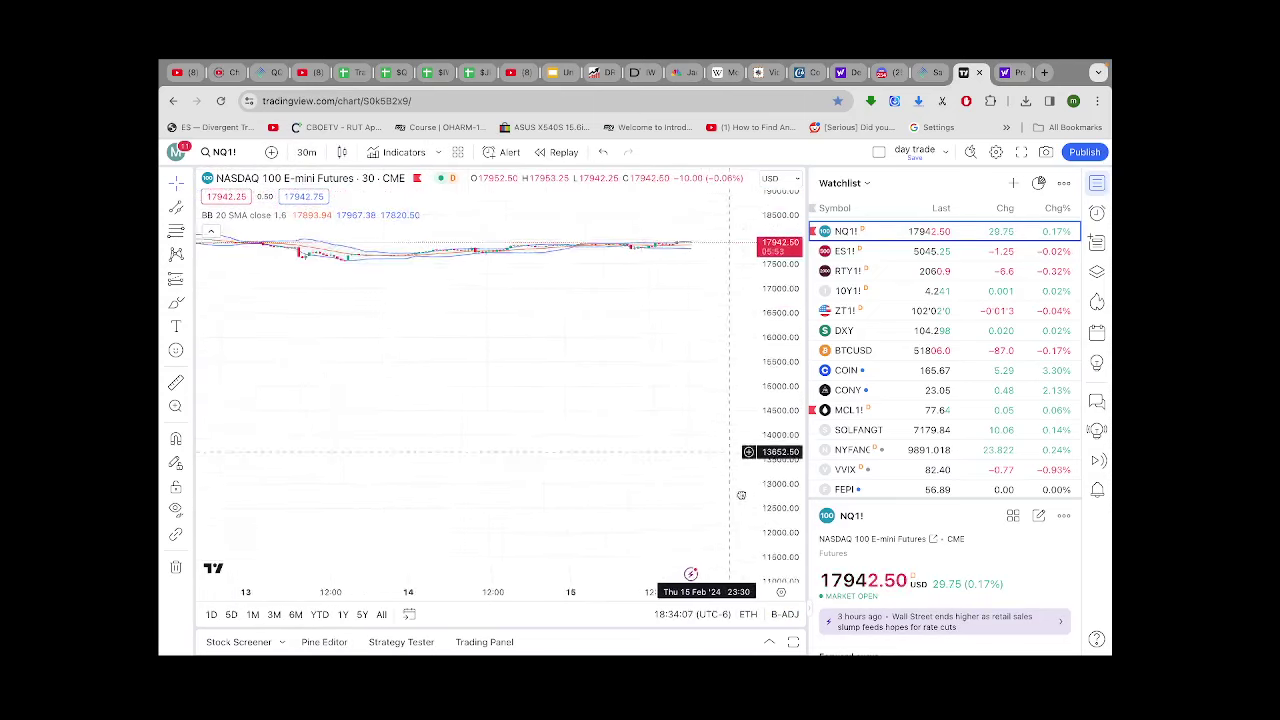
left_click_drag(748, 514, 723, 325)
double_click(785, 352)
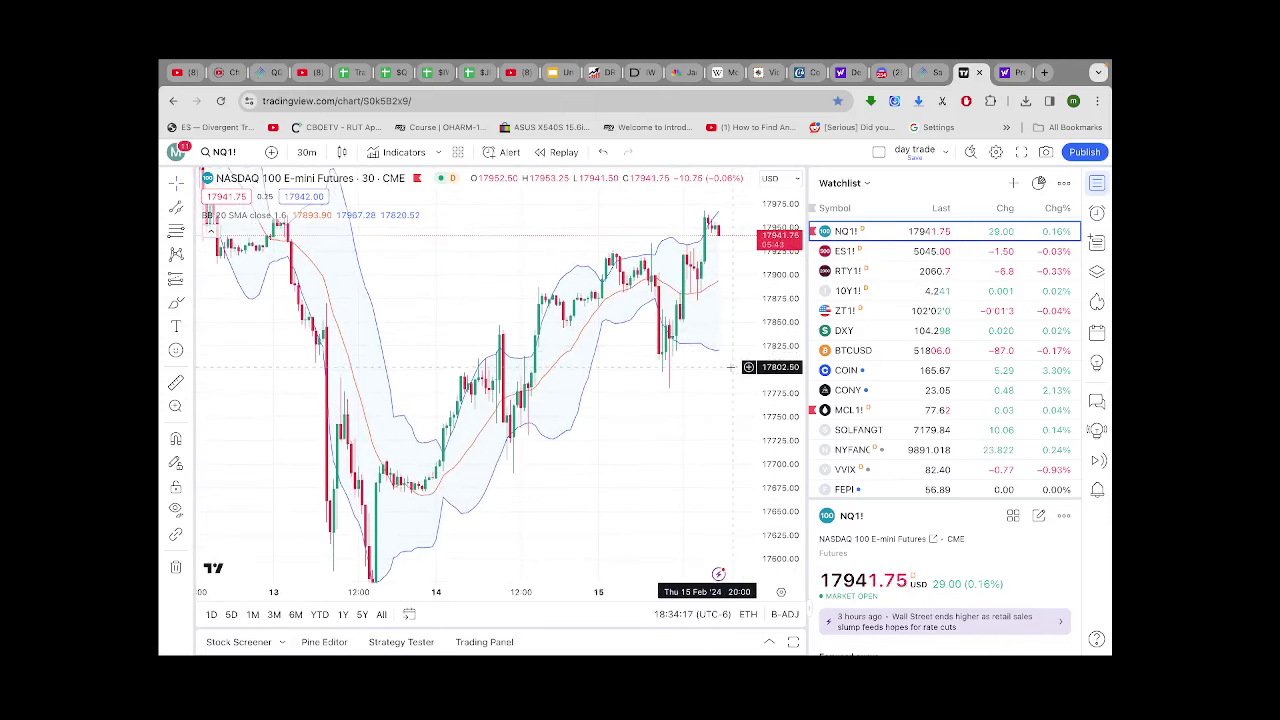
left_click_drag(749, 366, 728, 434)
double_click(771, 392)
scroll(748, 388, "down", 2)
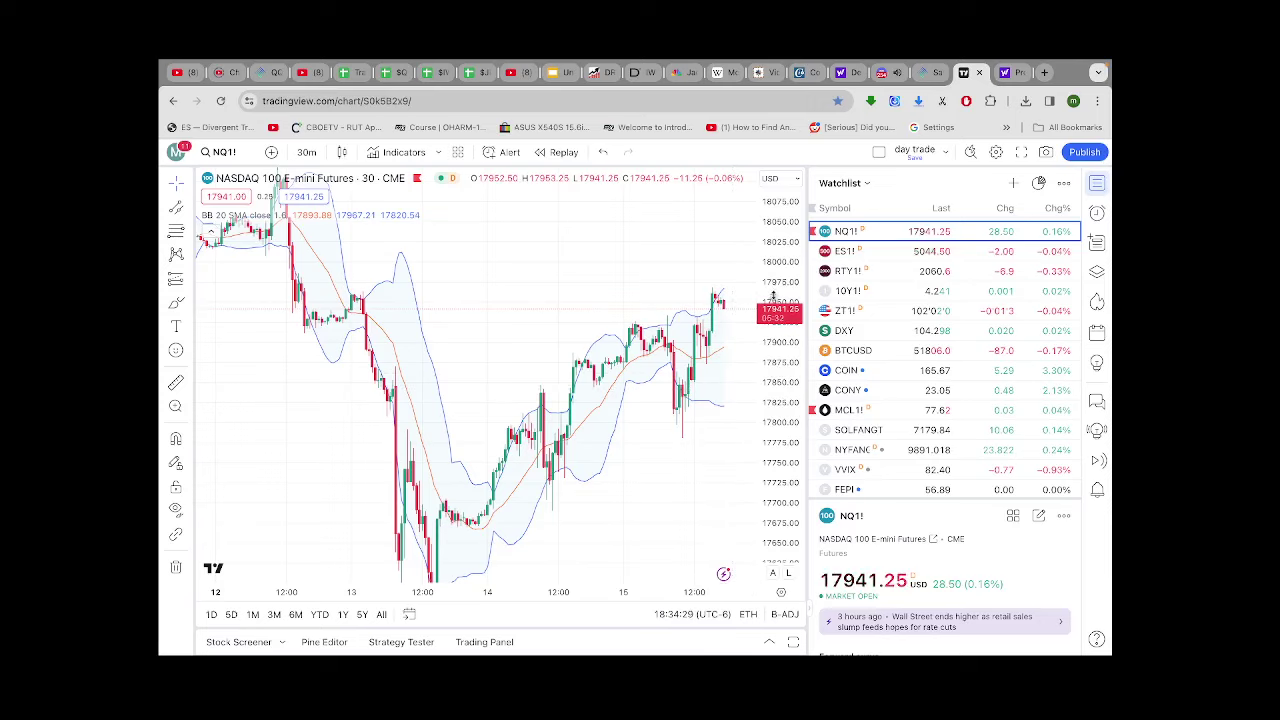
Review the 30-minute charts of ES1!, RTY1!, BTCUSD and COIN from the watchlist.
left_click(861, 252)
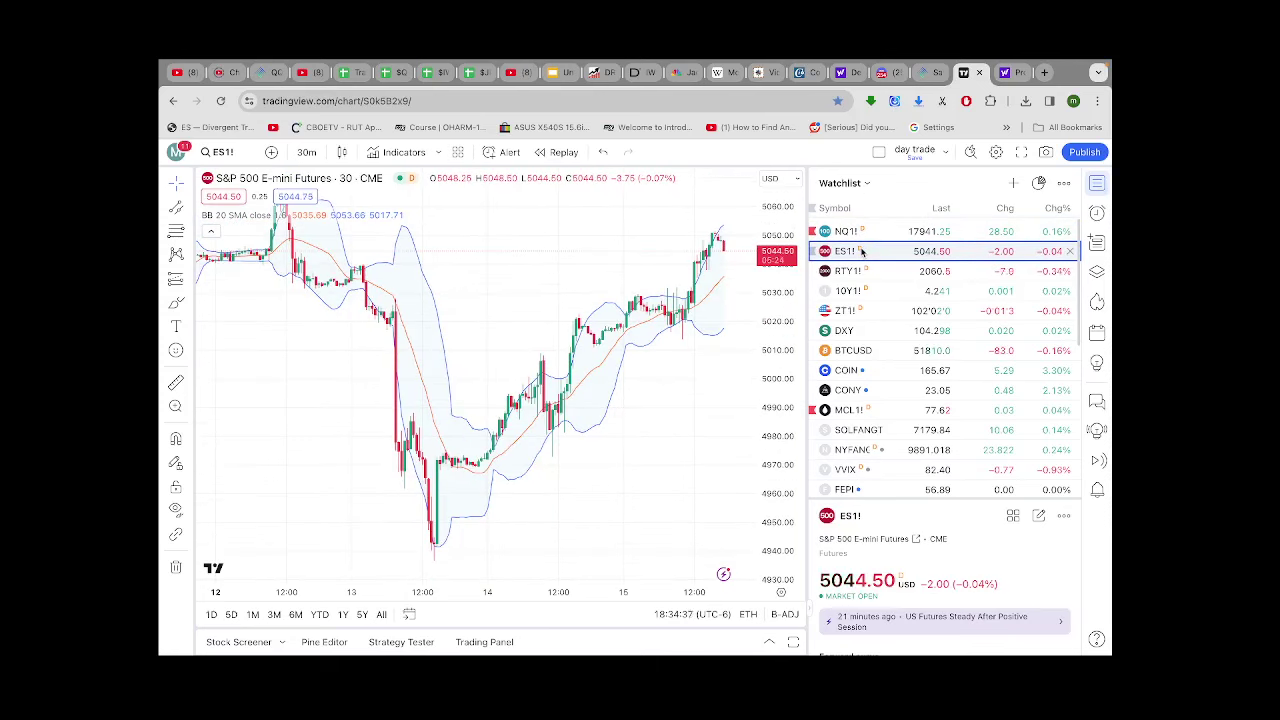
left_click(868, 271)
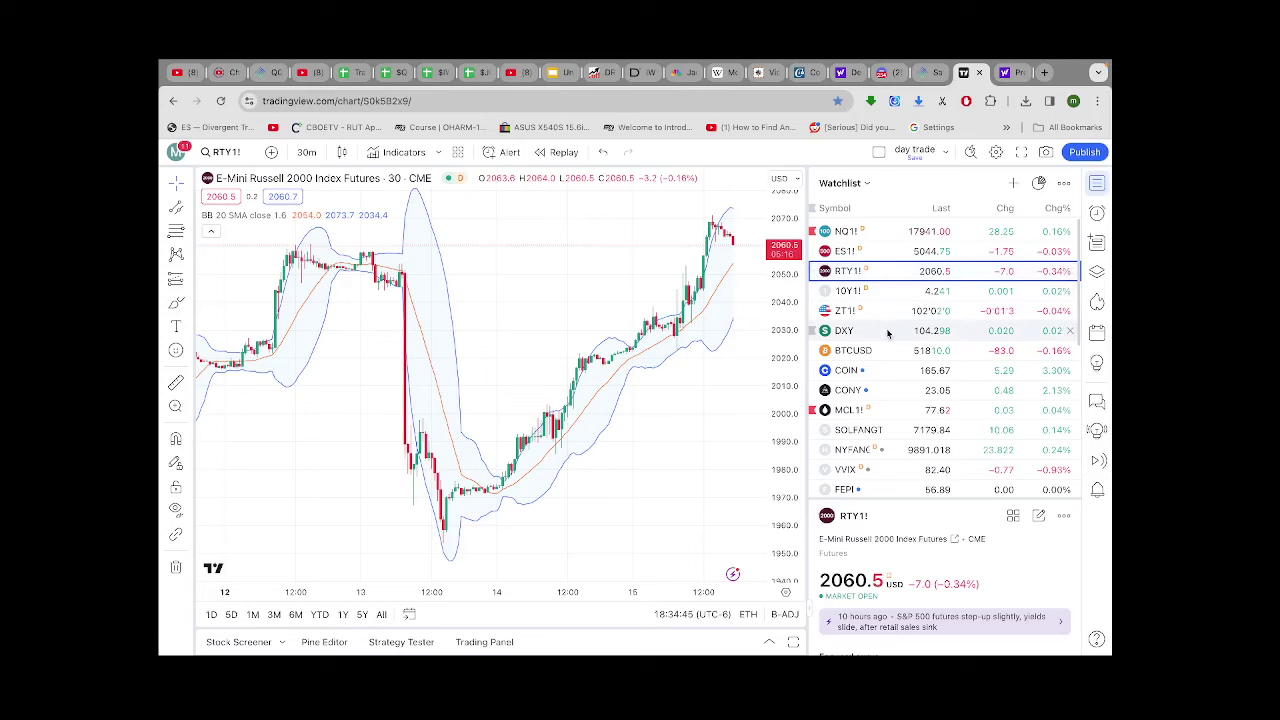
left_click(880, 350)
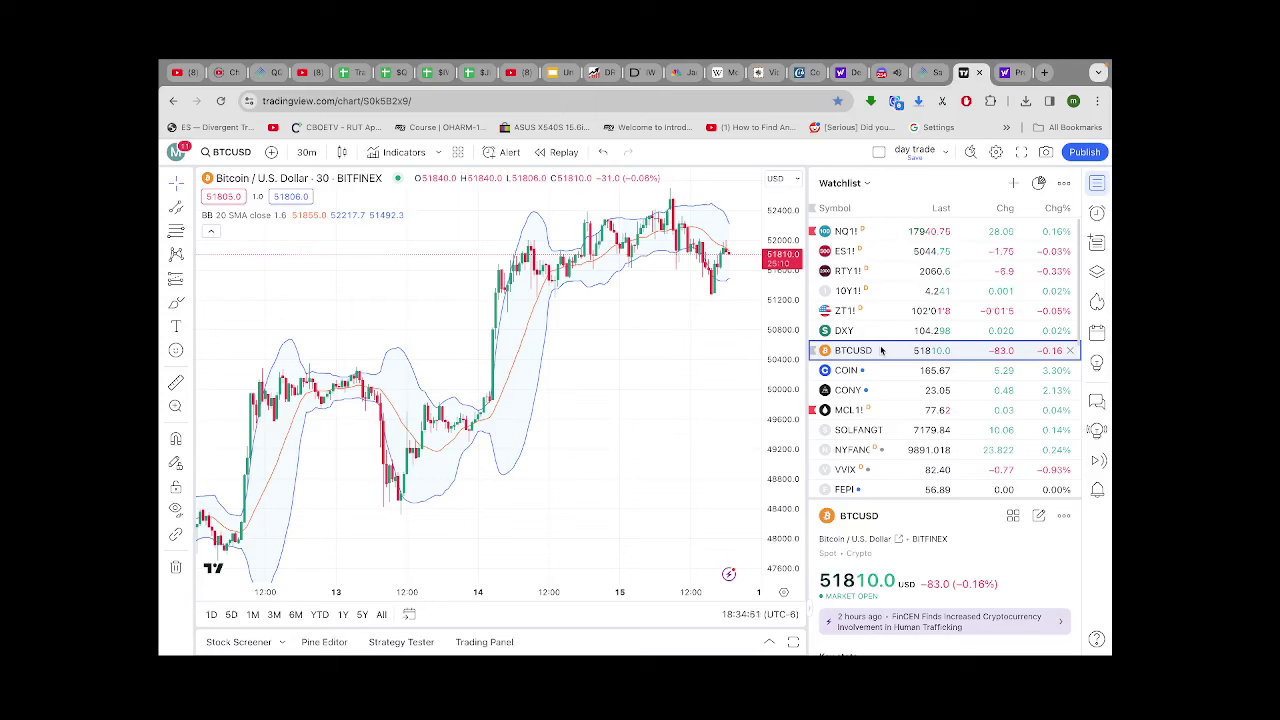
left_click(873, 373)
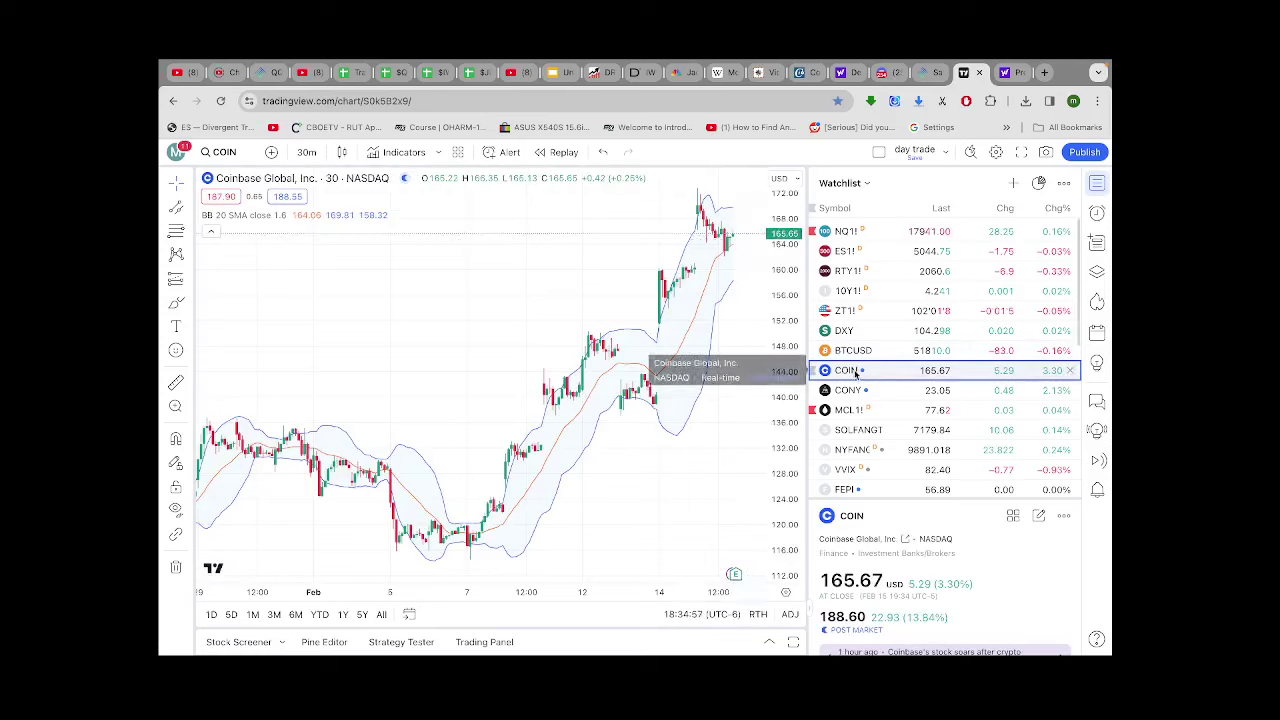
Switch to Yahoo Finance, look up "coin" and review the Coinbase Global quote, after-hours price and recent news.
left_click(1011, 72)
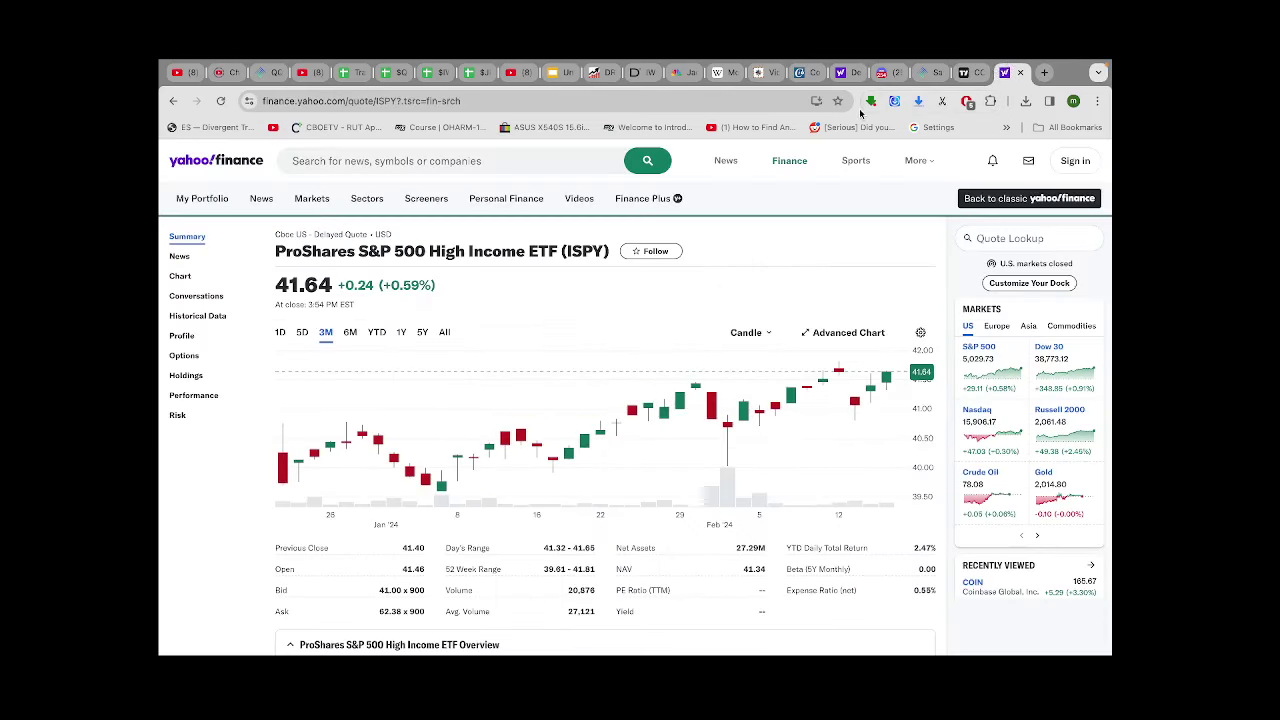
left_click(565, 160)
type("coin")
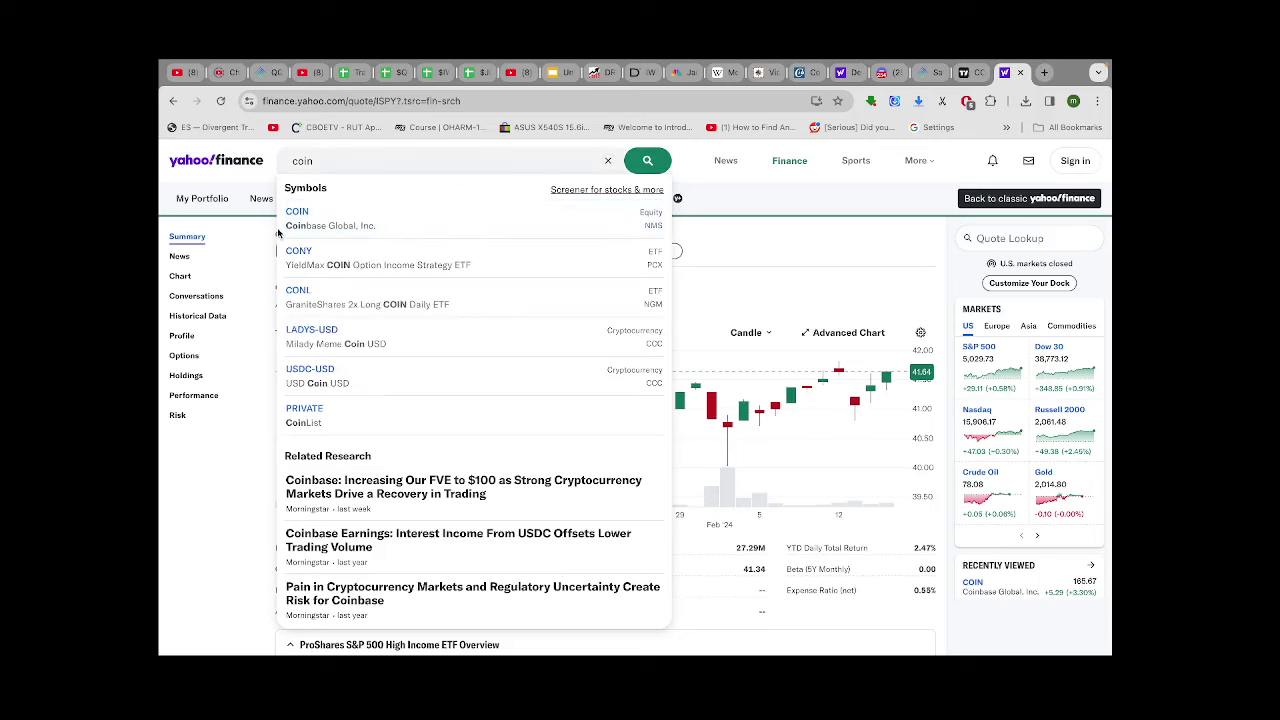
left_click(304, 216)
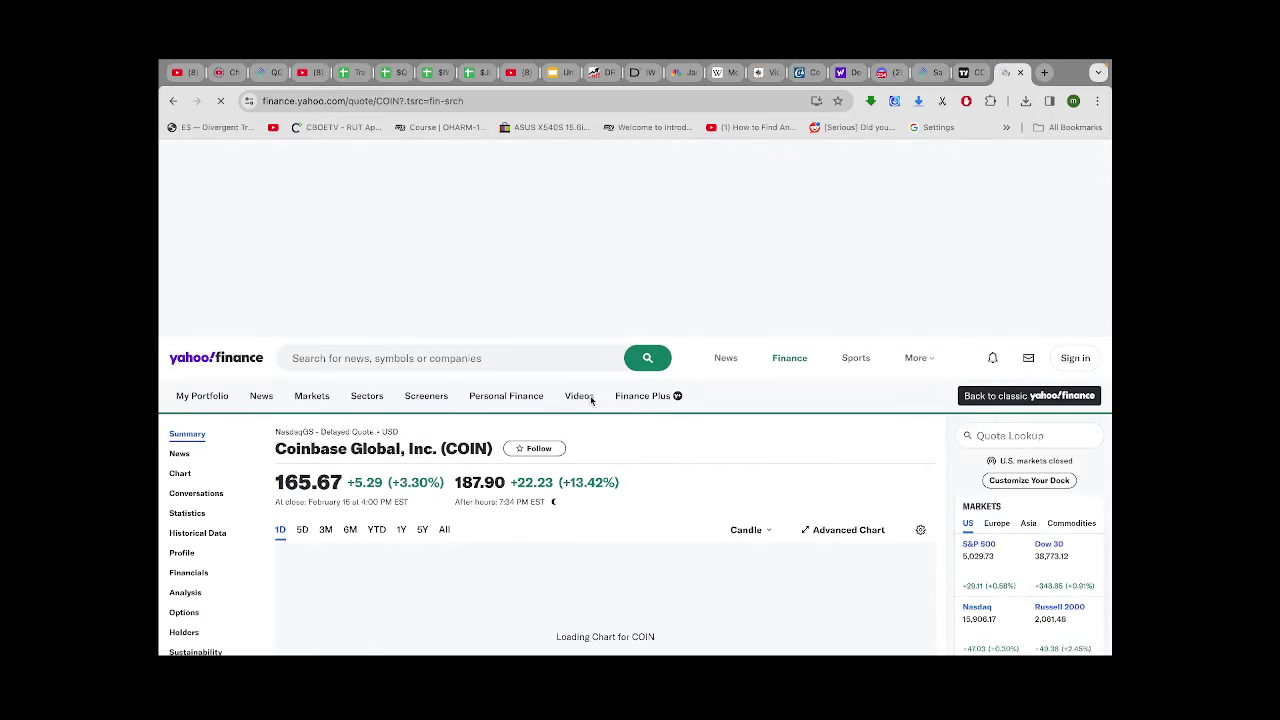
scroll(778, 461, "down", 1)
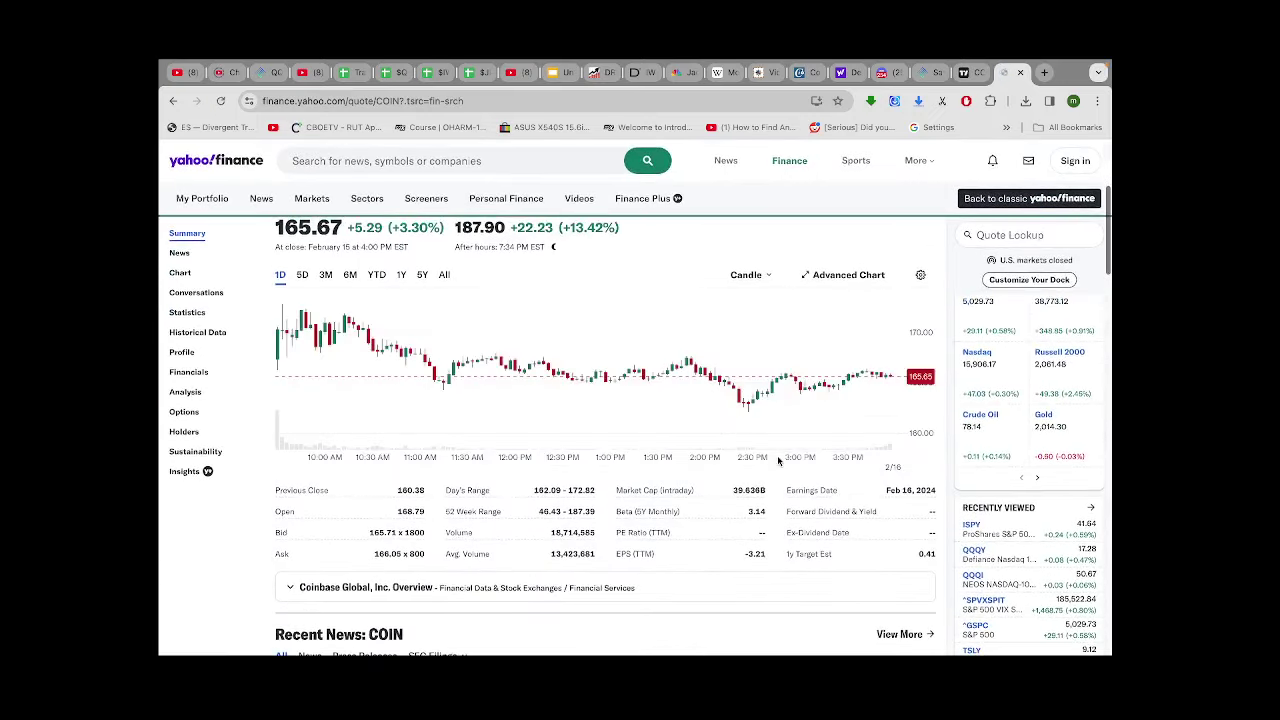
scroll(876, 461, "up", 1)
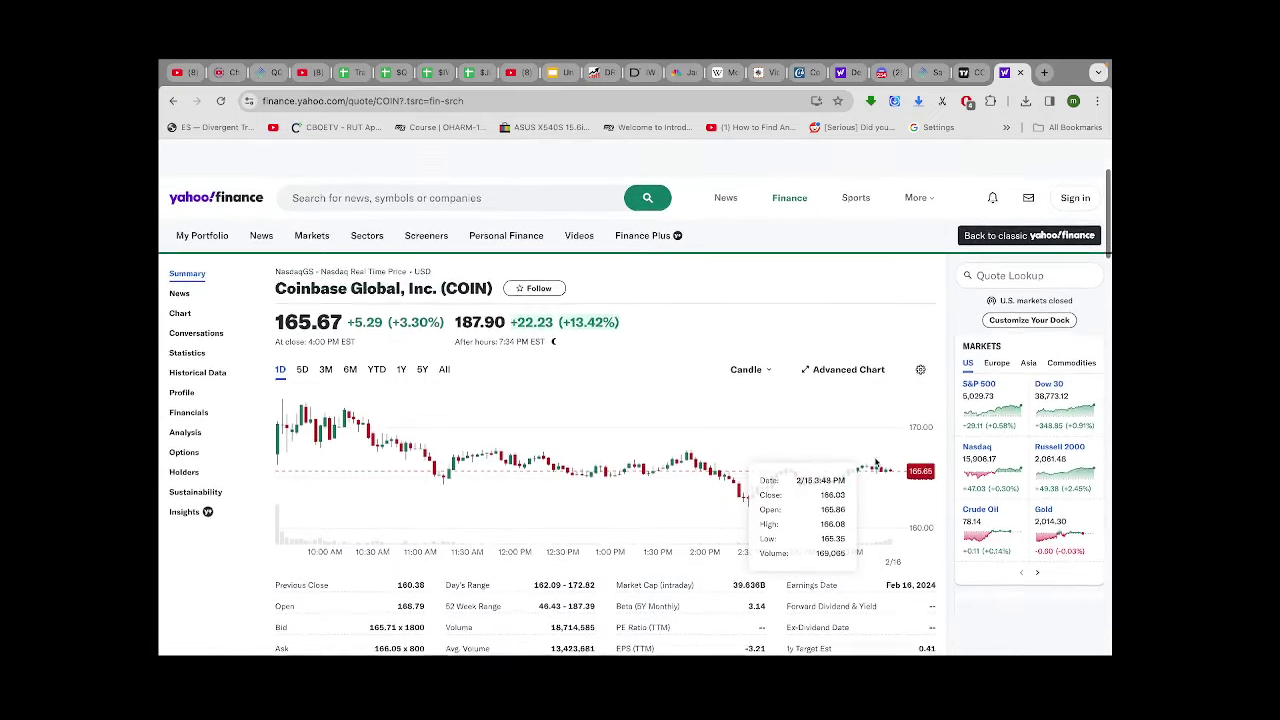
scroll(531, 345, "down", 2)
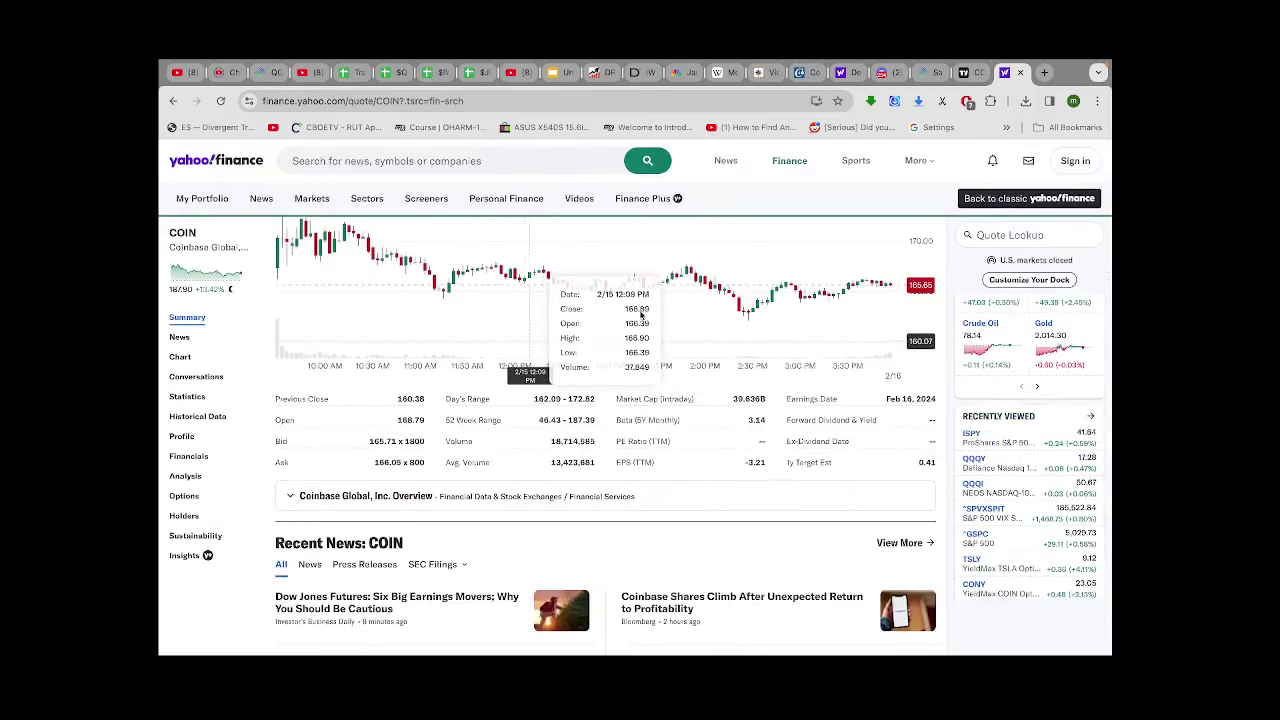
scroll(575, 330, "up", 2)
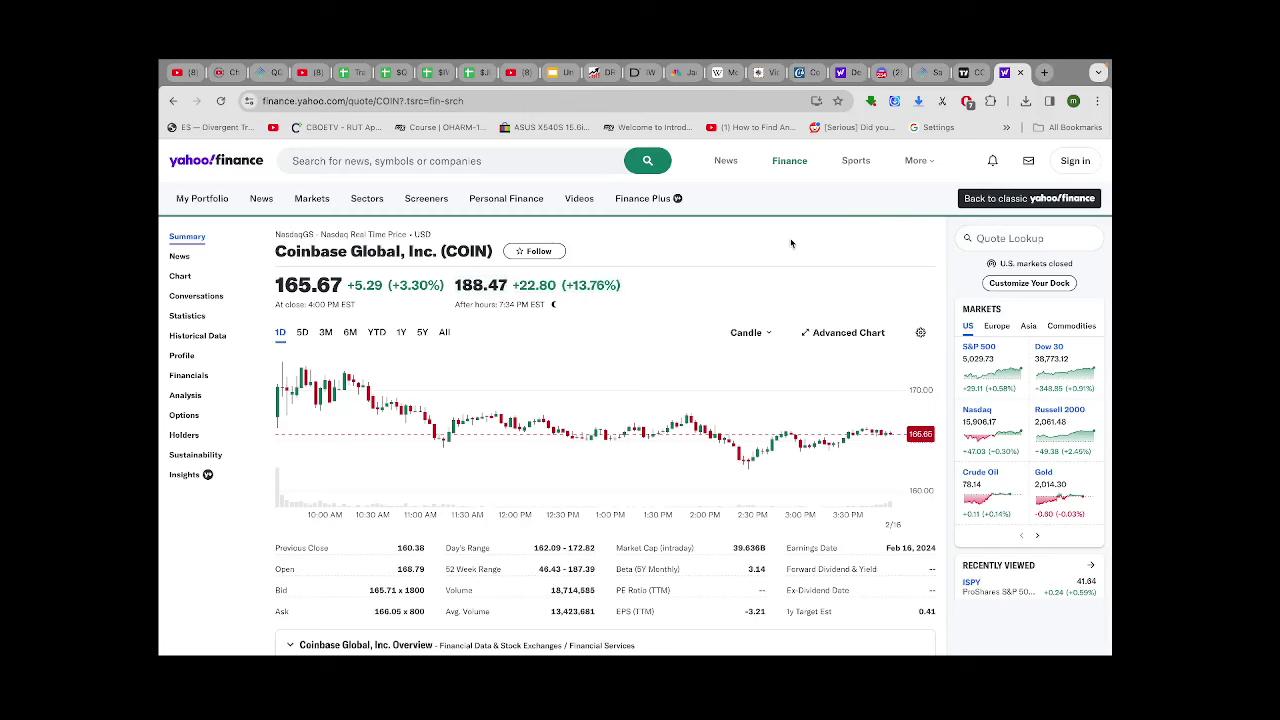
key("super+Tab")
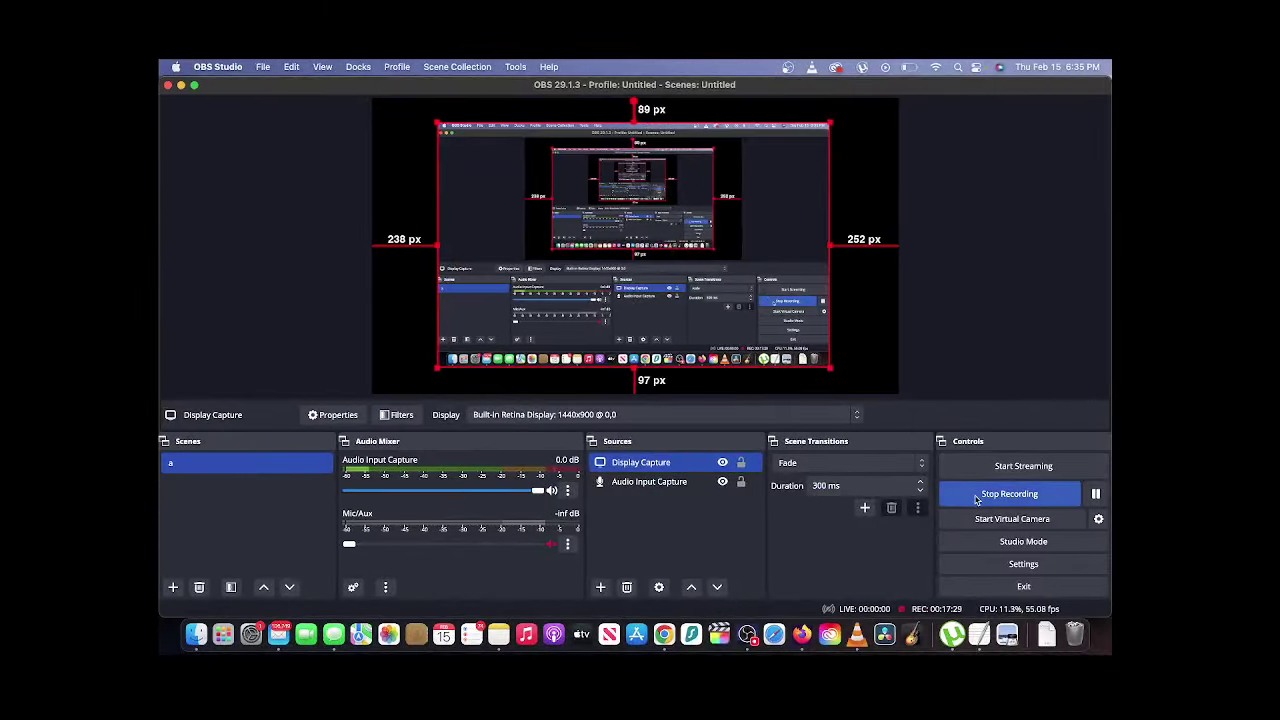